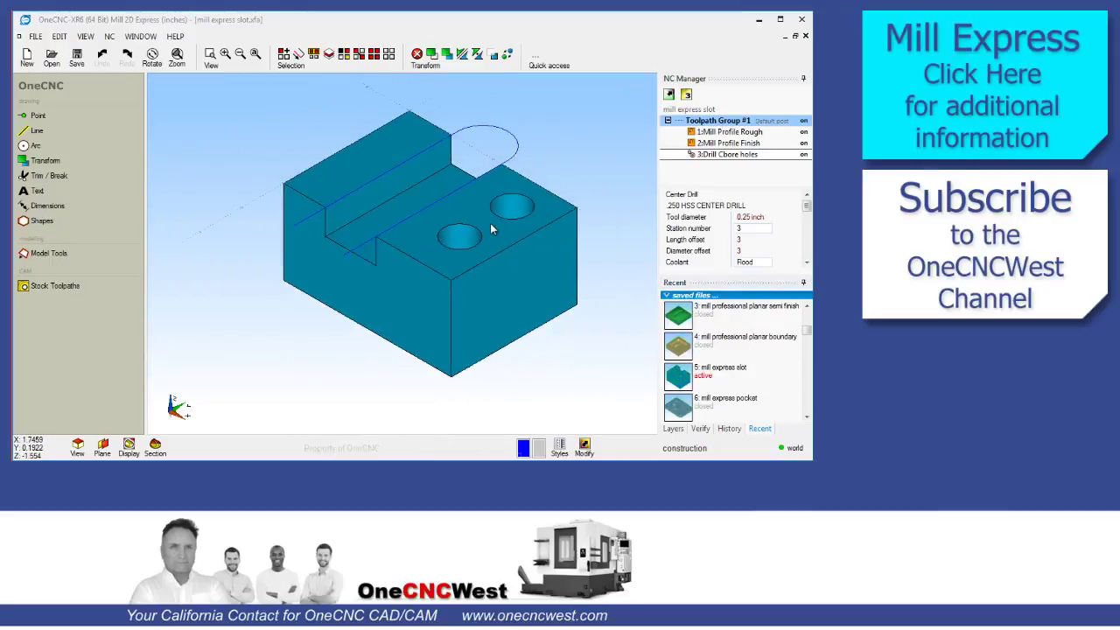
- Browse the stock toolpath operations list, then return to the main drawing tools
{"action": "scroll", "coordinate": [490, 224], "scroll_direction": "down", "scroll_amount": 2}
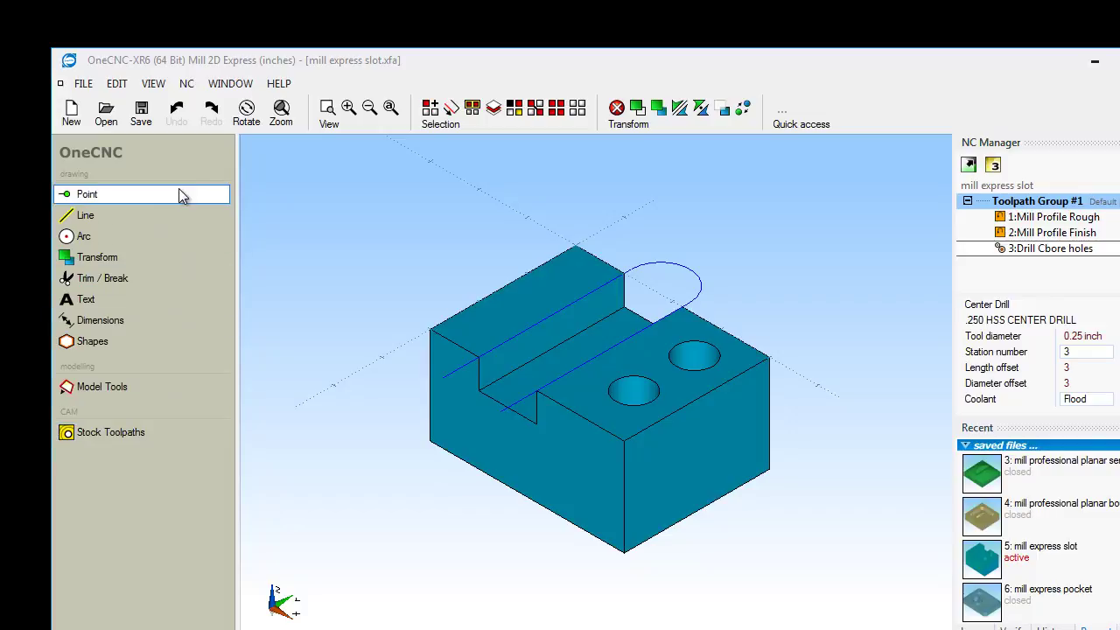
{"action": "left_click", "coordinate": [96, 432]}
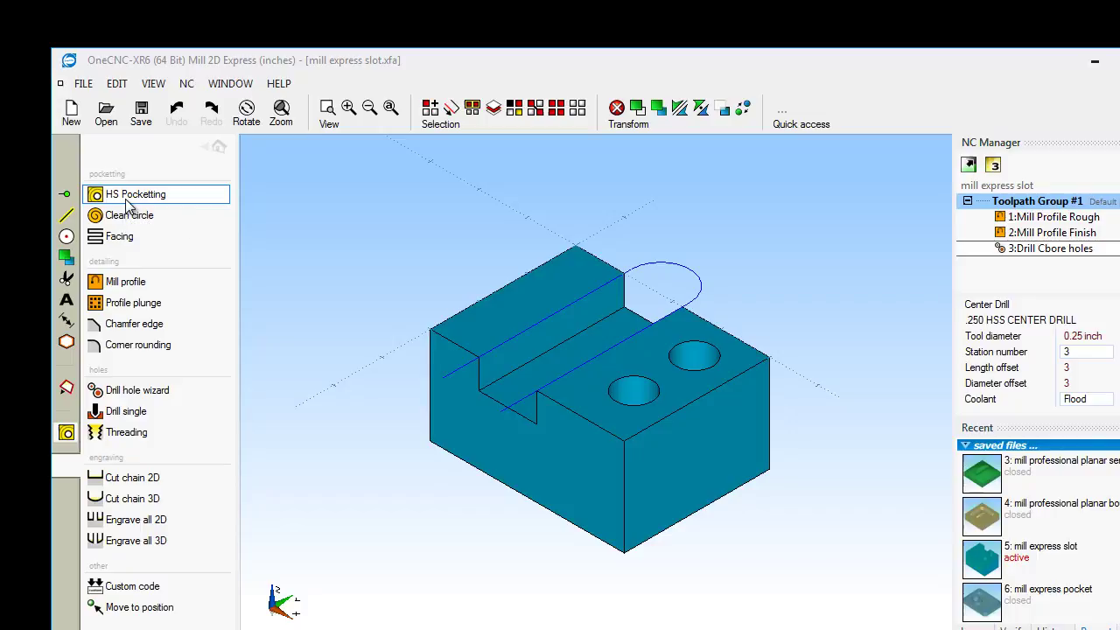
{"action": "left_click", "coordinate": [223, 149]}
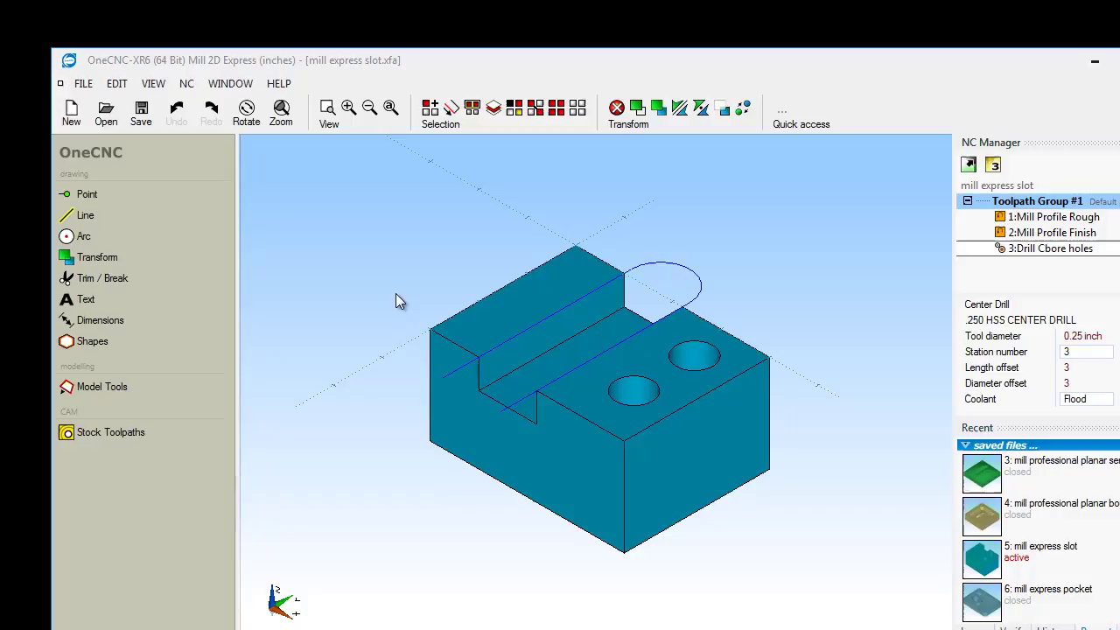
- Check the Open dialog's file type list, then cancel without opening a file
{"action": "left_click", "coordinate": [106, 112]}
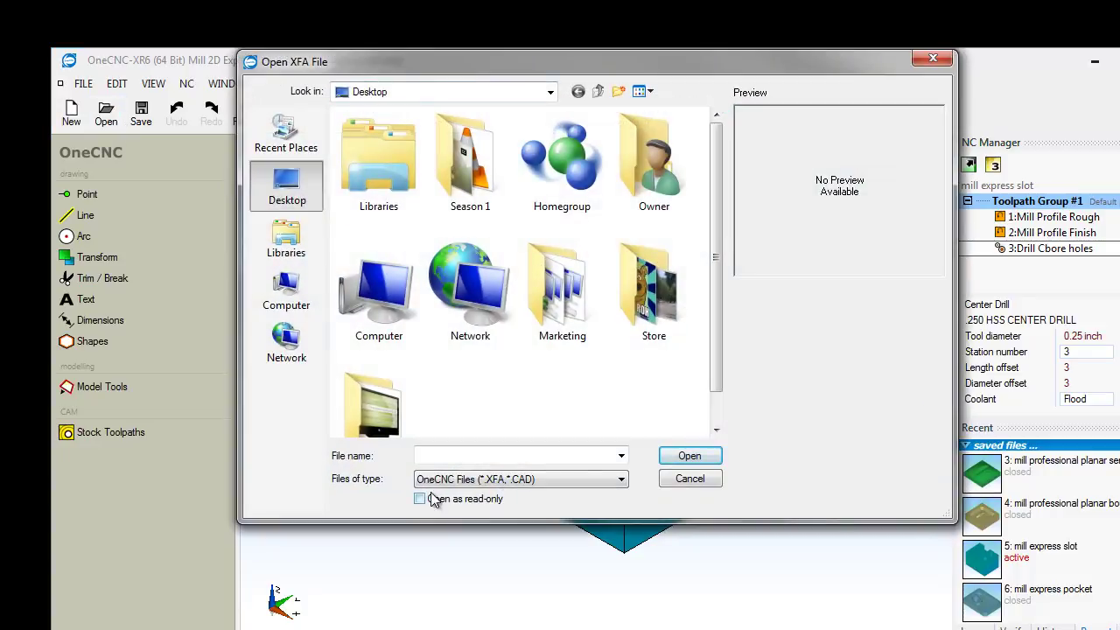
{"action": "left_click", "coordinate": [492, 482]}
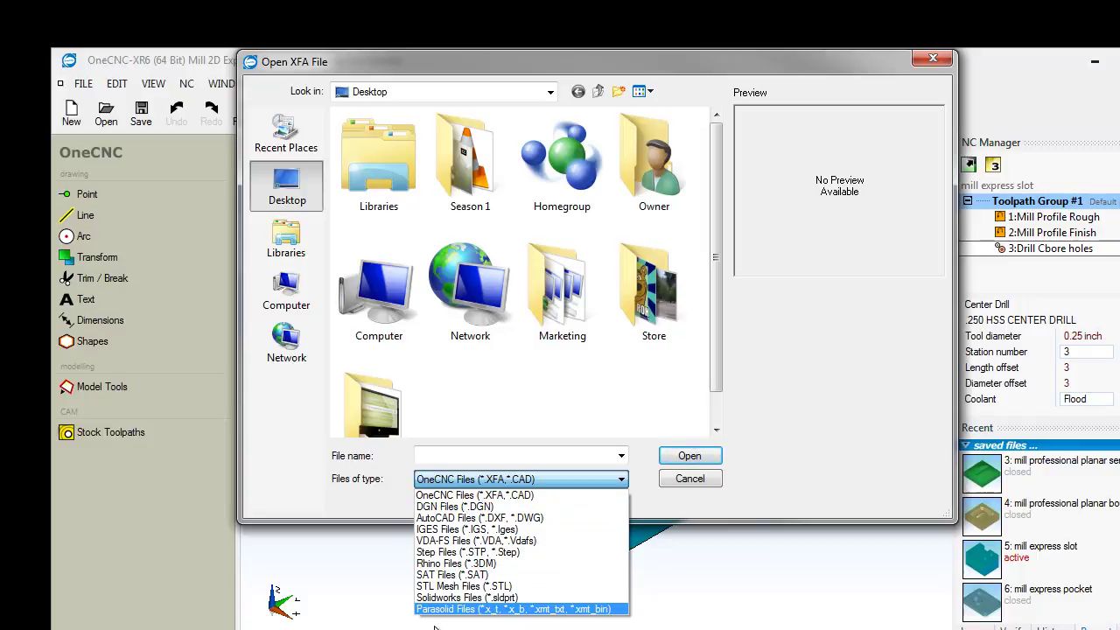
{"action": "left_click", "coordinate": [691, 489]}
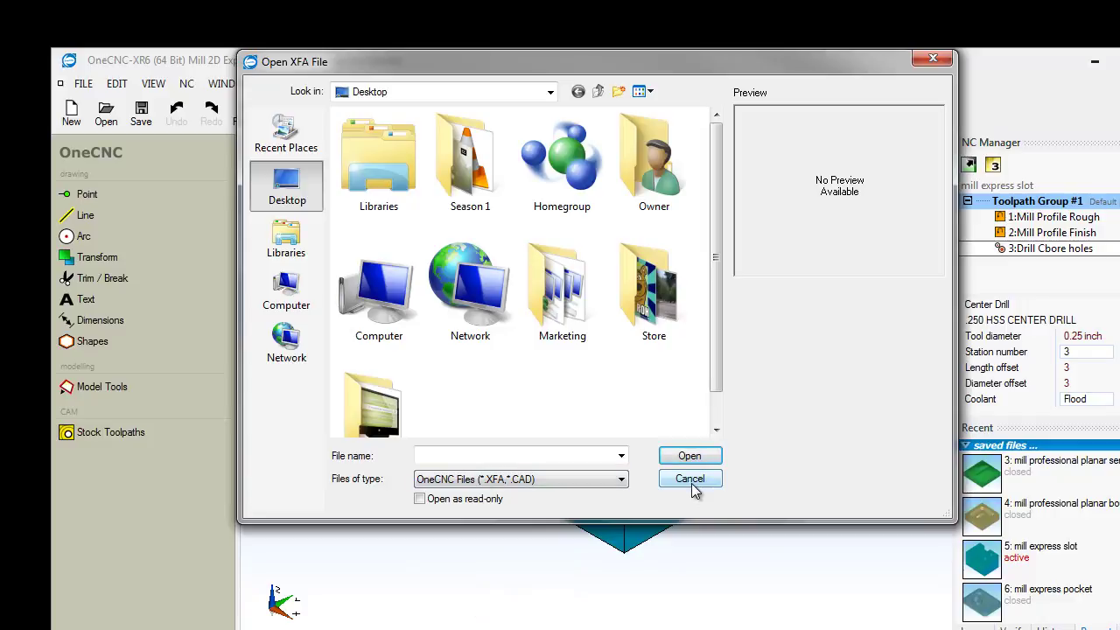
{"action": "left_click", "coordinate": [691, 488]}
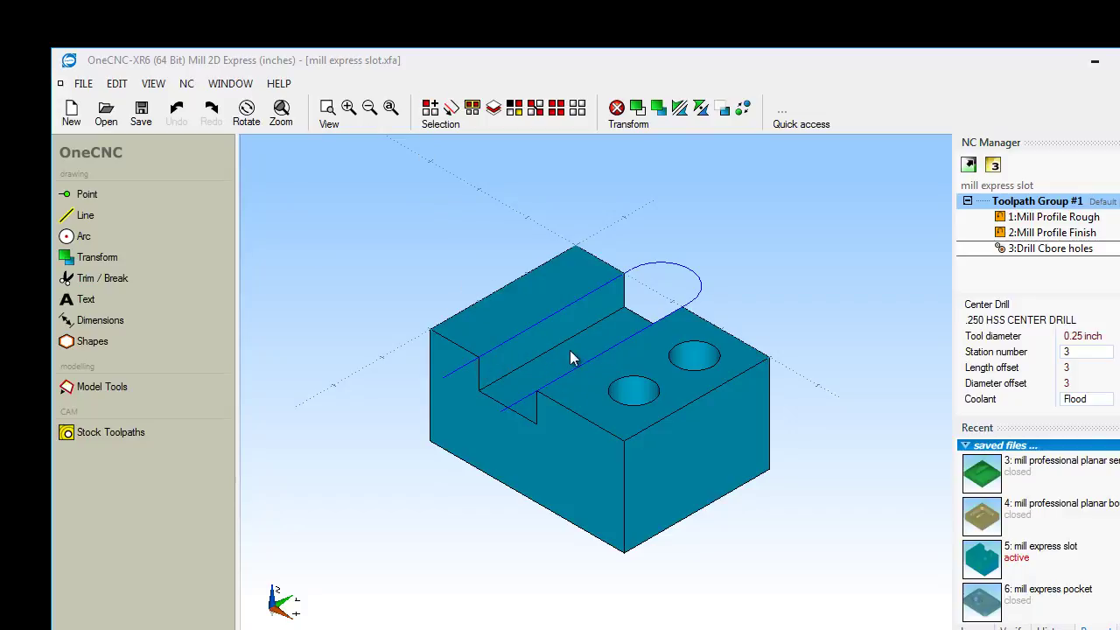
- Zoom and orbit the slotted block to look down steeply on its top face and holes
{"action": "scroll", "coordinate": [569, 351], "scroll_direction": "down", "scroll_amount": 1}
{"action": "scroll", "coordinate": [567, 351], "scroll_direction": "up", "scroll_amount": 1}
{"action": "scroll", "coordinate": [567, 351], "scroll_direction": "down", "scroll_amount": 1}
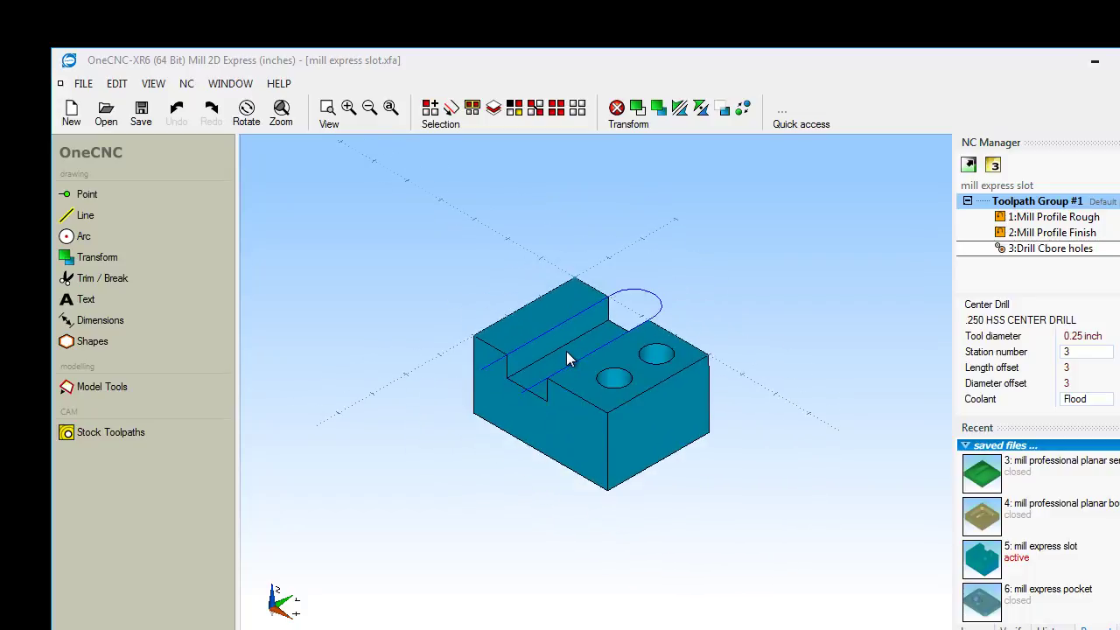
{"action": "scroll", "coordinate": [567, 351], "scroll_direction": "up", "scroll_amount": 3}
{"action": "mouse_move", "coordinate": [569, 350]}
{"action": "middle_mouse_down"}
{"action": "mouse_move", "coordinate": [599, 280]}
{"action": "mouse_move", "coordinate": [508, 298]}
{"action": "mouse_move", "coordinate": [608, 325]}
{"action": "mouse_move", "coordinate": [578, 362]}
{"action": "middle_mouse_up"}
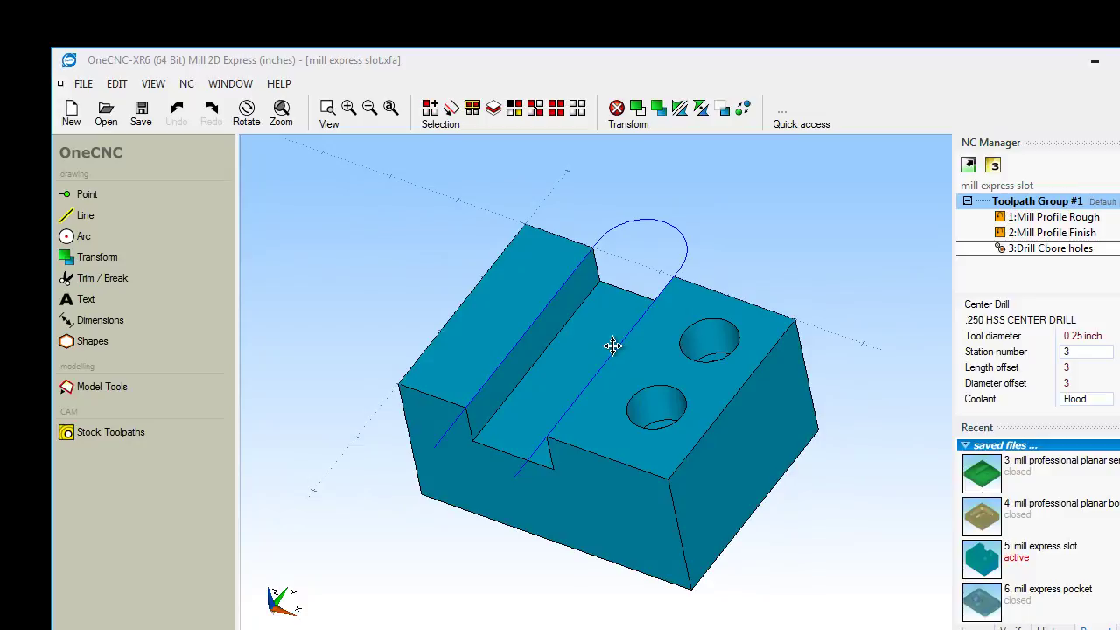
{"action": "mouse_move", "coordinate": [612, 346]}
{"action": "middle_mouse_down"}
{"action": "mouse_move", "coordinate": [458, 365]}
{"action": "mouse_move", "coordinate": [755, 333]}
{"action": "mouse_move", "coordinate": [565, 321]}
{"action": "mouse_move", "coordinate": [661, 343]}
{"action": "mouse_move", "coordinate": [525, 338]}
{"action": "mouse_move", "coordinate": [743, 330]}
{"action": "mouse_move", "coordinate": [574, 342]}
{"action": "mouse_move", "coordinate": [635, 330]}
{"action": "mouse_move", "coordinate": [601, 330]}
{"action": "middle_mouse_up"}
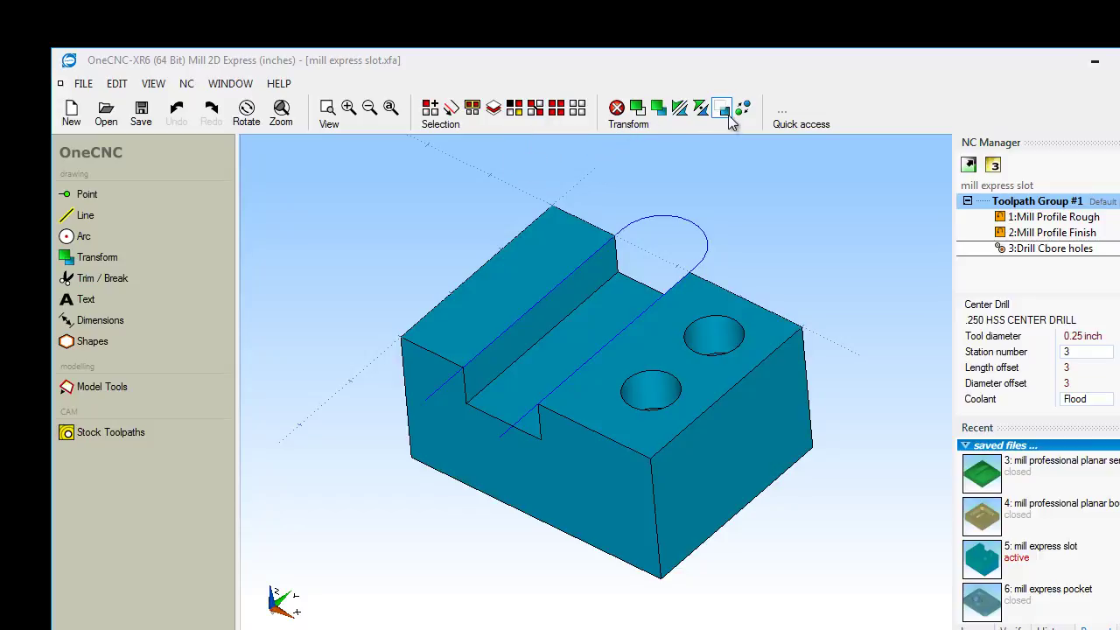
- Browse the Transform, Line, Arc and Trim/Break tool lists, ending on the Stock Toolpaths operations
{"action": "left_click", "coordinate": [109, 259]}
{"action": "left_click", "coordinate": [219, 145]}
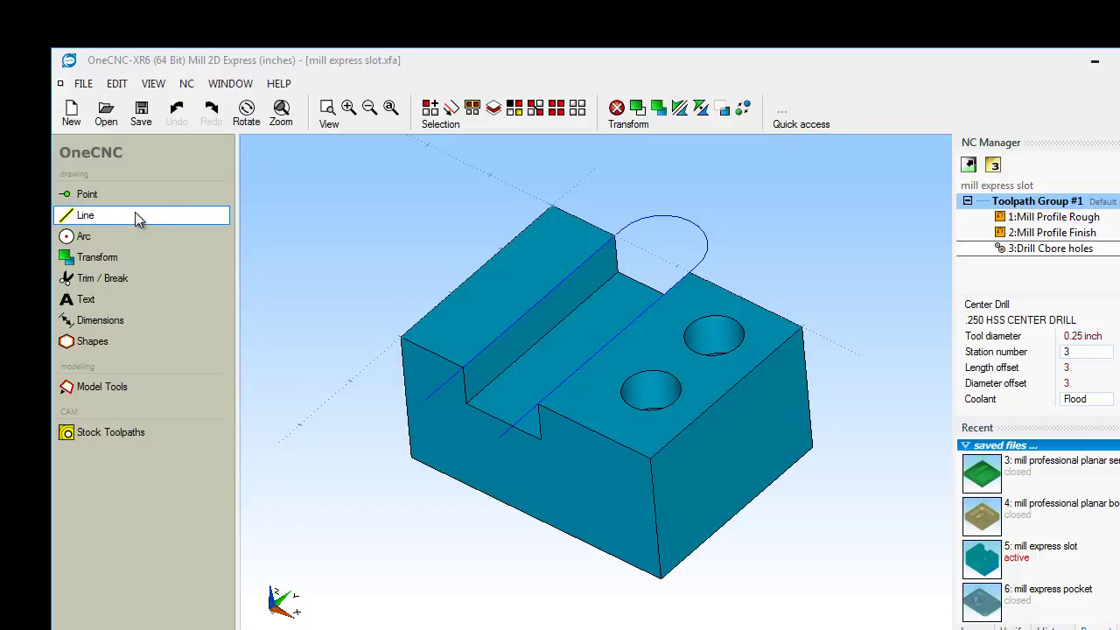
{"action": "left_click", "coordinate": [92, 219]}
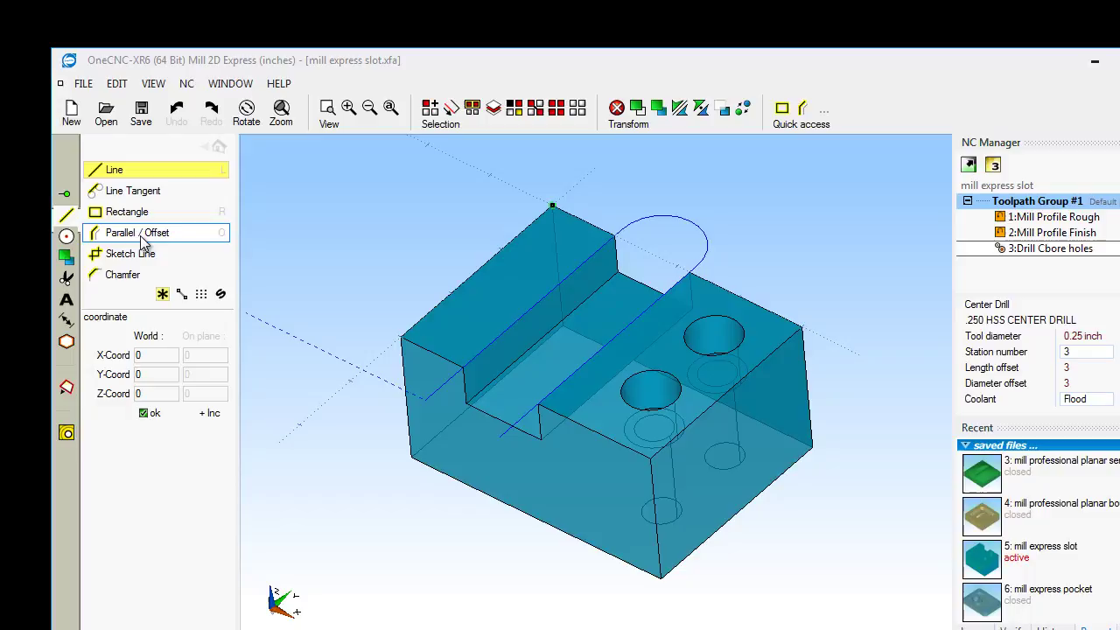
{"action": "left_click", "coordinate": [66, 235]}
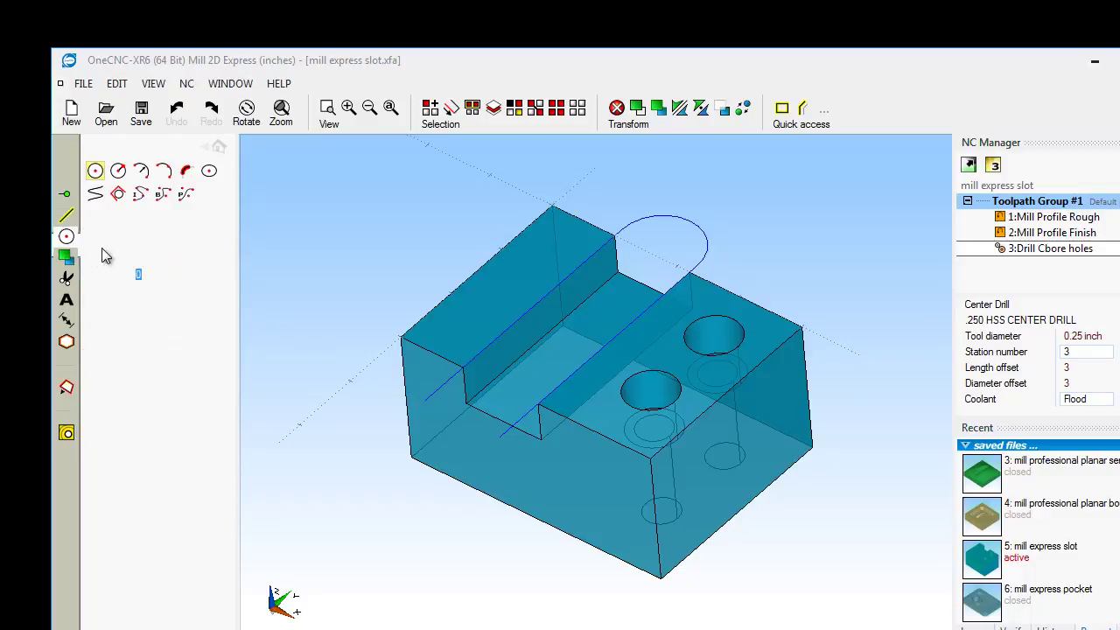
{"action": "left_click", "coordinate": [65, 277]}
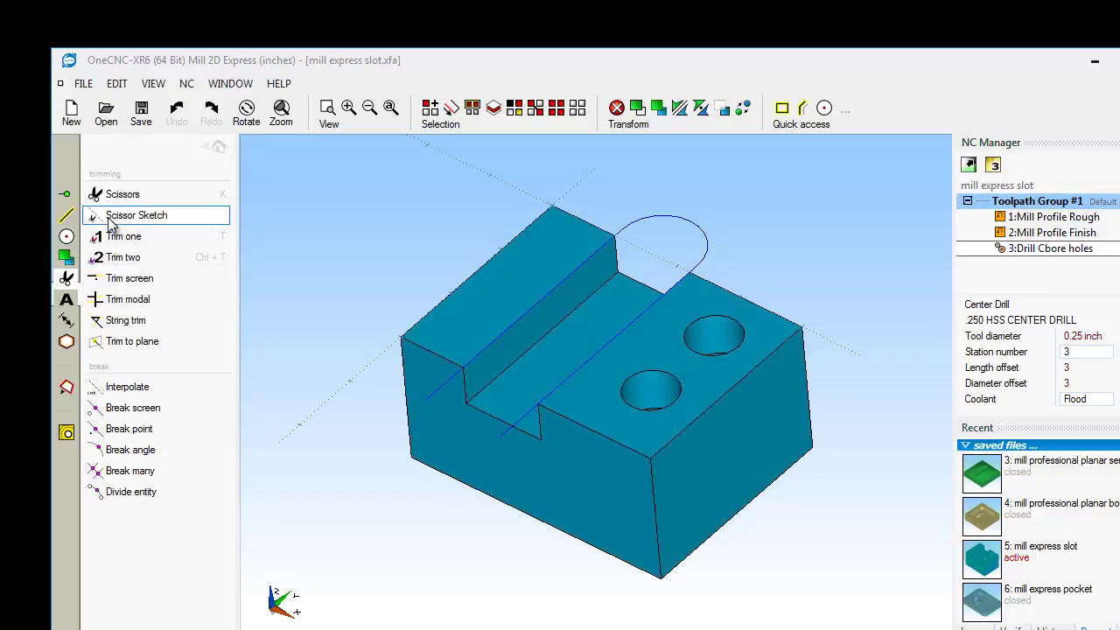
{"action": "left_click", "coordinate": [67, 432]}
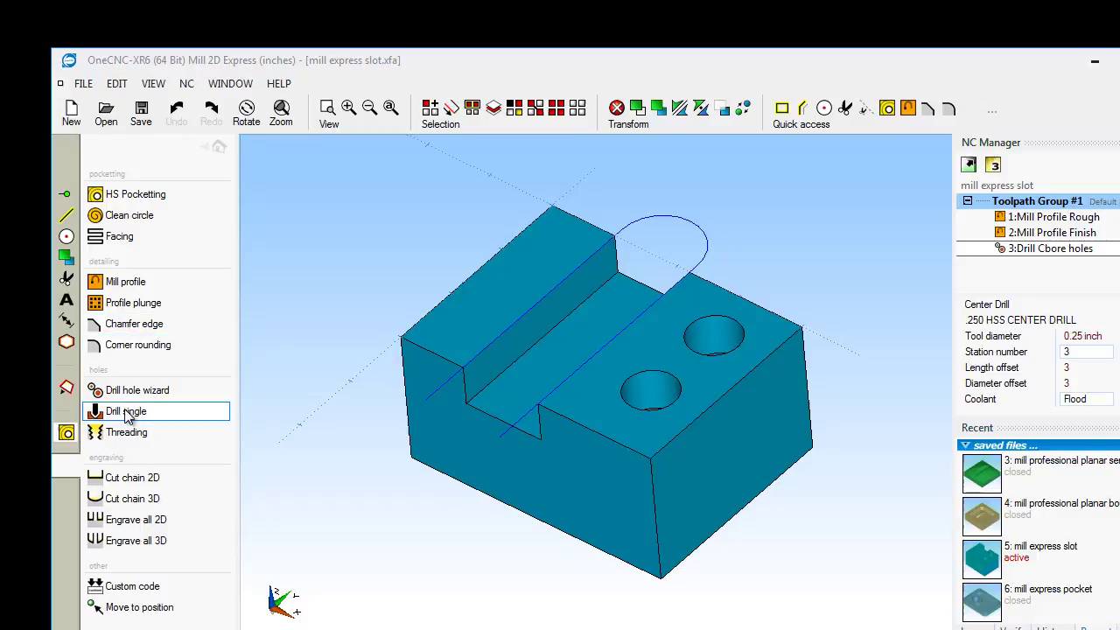
- Return to the home panel, dismiss the Planes dialog, and show the Verify tab's tools
{"action": "left_click", "coordinate": [219, 147]}
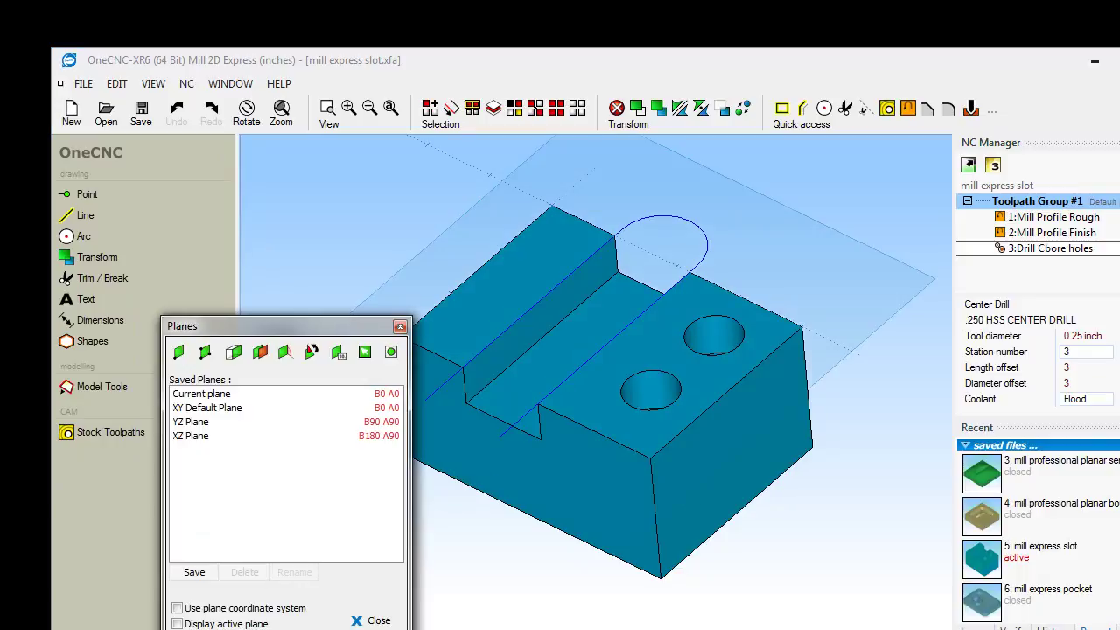
{"action": "left_click_drag", "start_coordinate": [275, 320], "coordinate": [342, 151]}
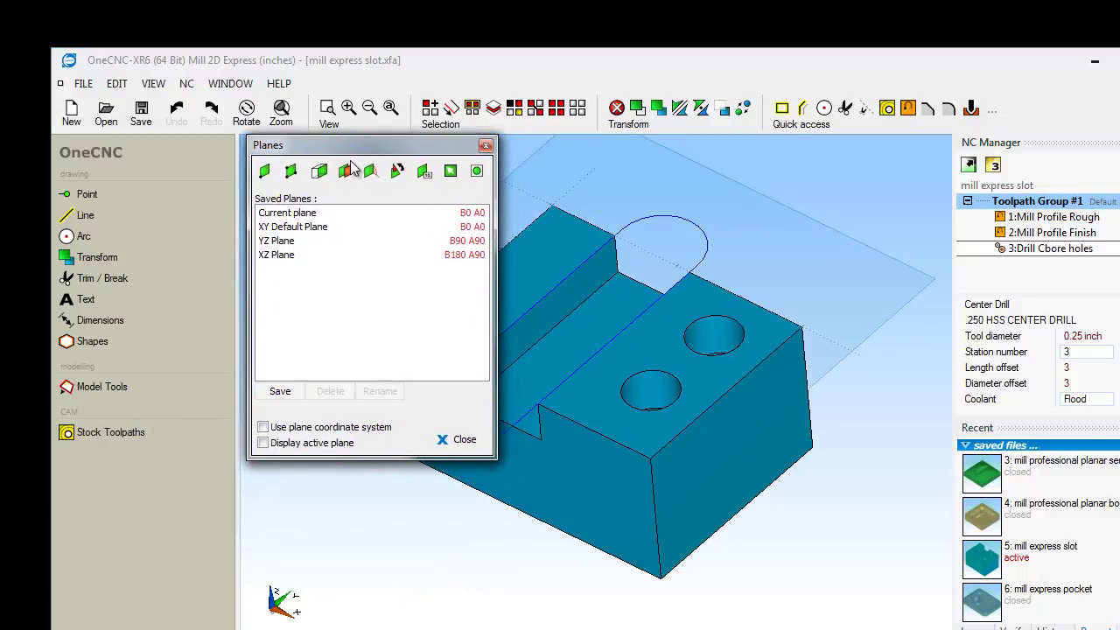
{"action": "left_click", "coordinate": [486, 145]}
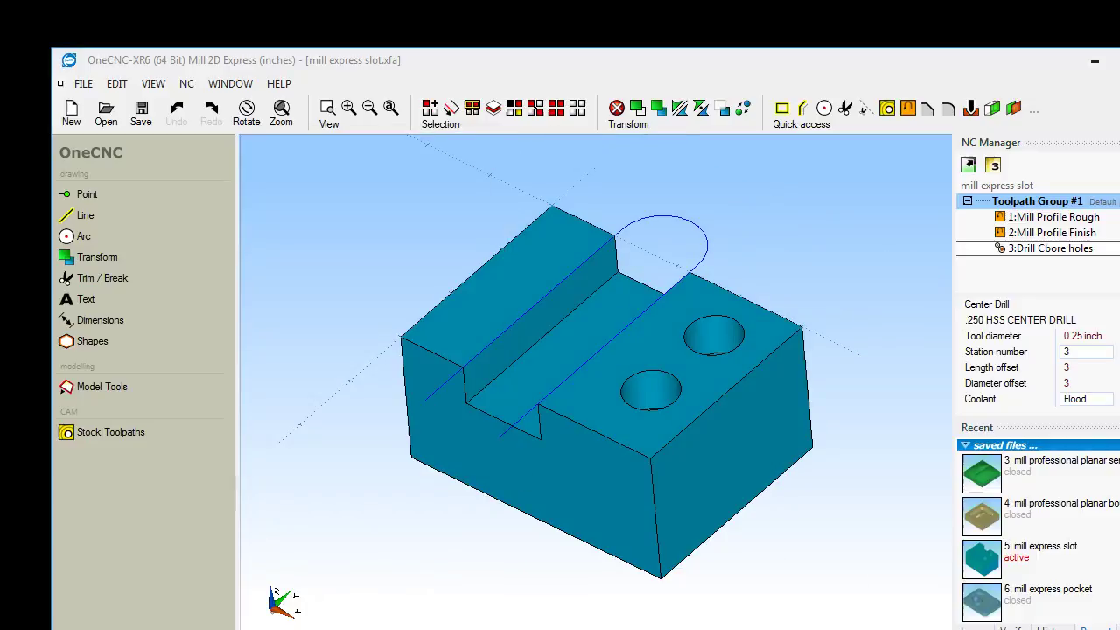
{"action": "left_click", "coordinate": [1010, 627]}
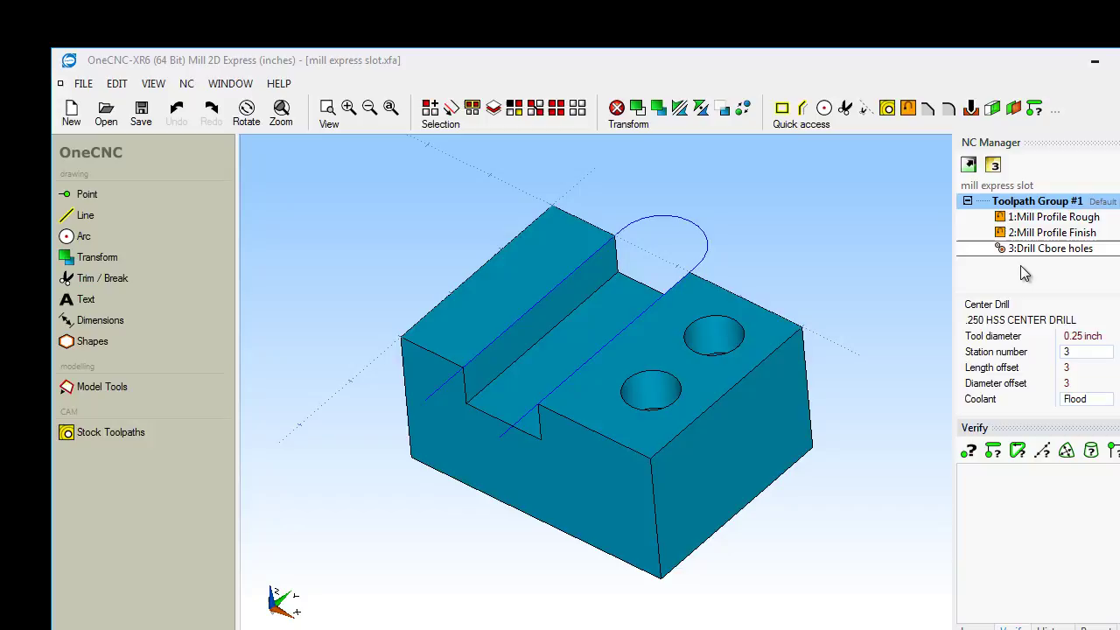
- Drag 1:Mill Profile Rough below 3:Drill Cbore holes, then browse the Layers, Verify, History and Recent tabs
{"action": "left_click", "coordinate": [1042, 224]}
{"action": "left_click_drag", "start_coordinate": [1042, 224], "coordinate": [1045, 256]}
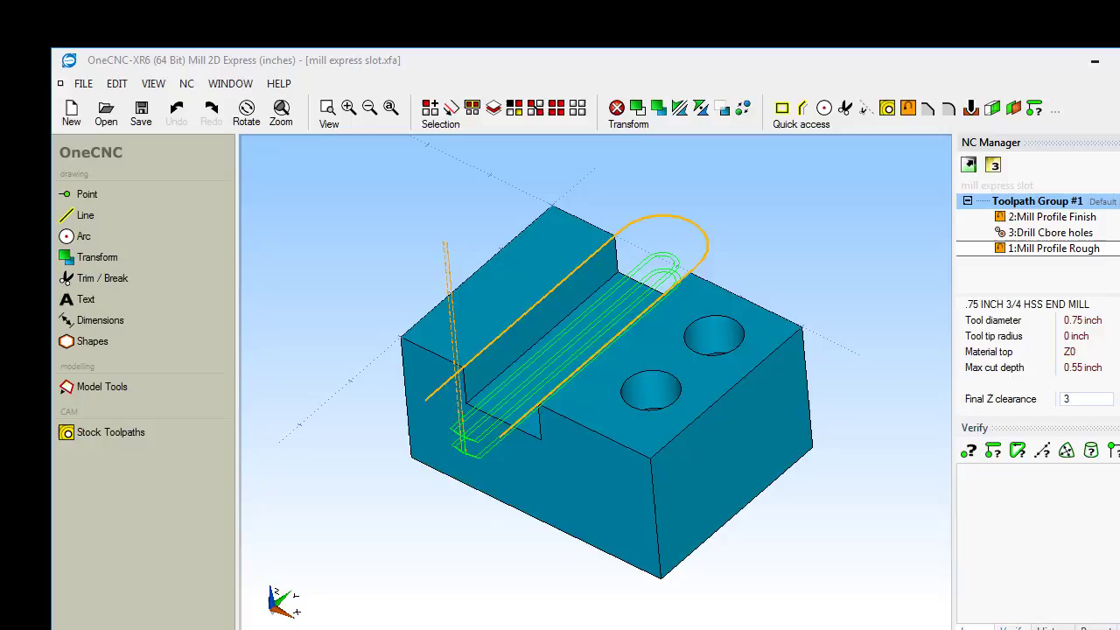
{"action": "left_click", "coordinate": [975, 627]}
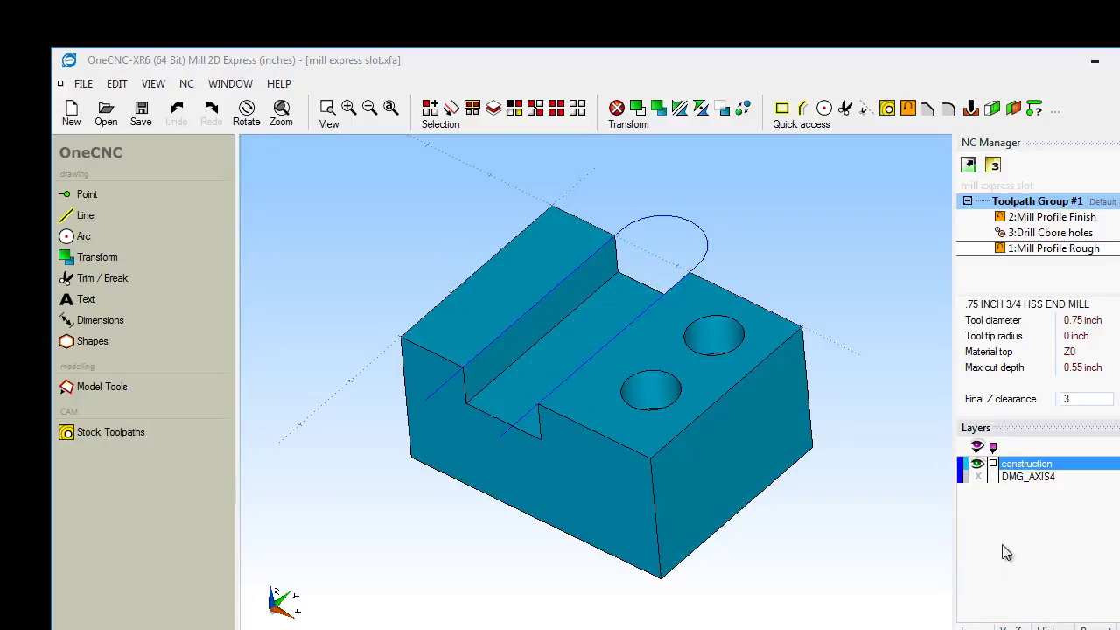
{"action": "left_click", "coordinate": [1011, 627]}
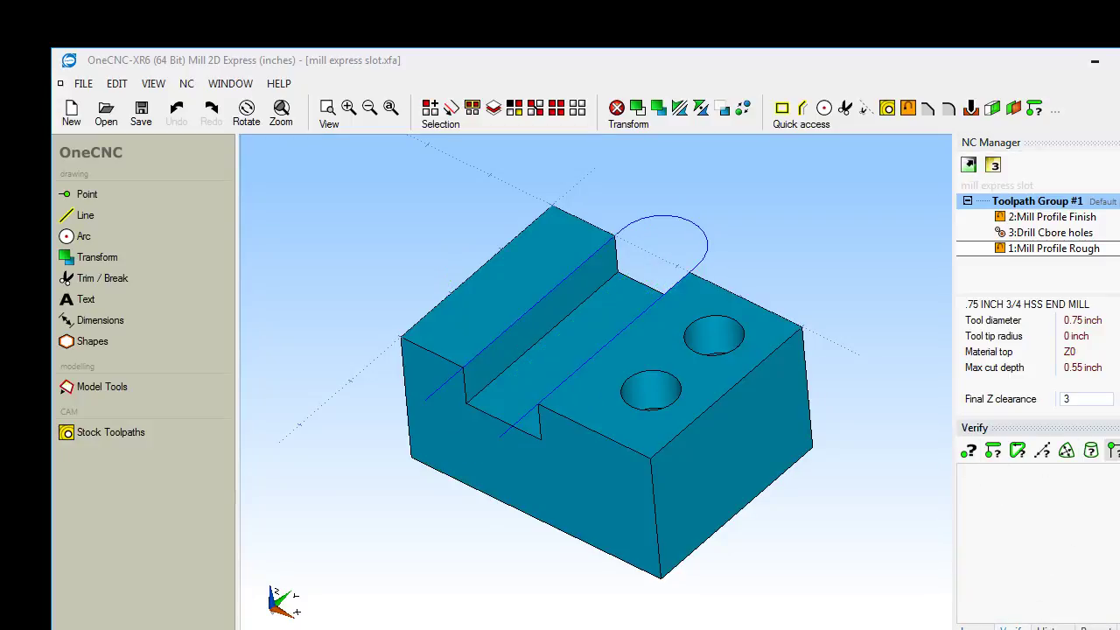
{"action": "left_click", "coordinate": [1048, 627]}
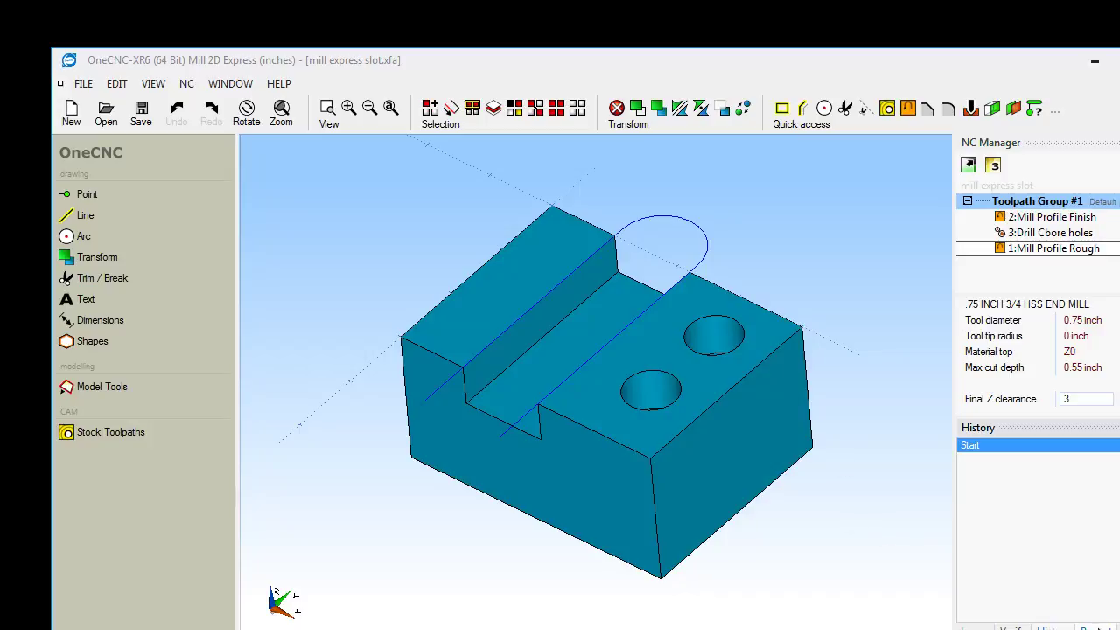
{"action": "left_click", "coordinate": [1092, 626]}
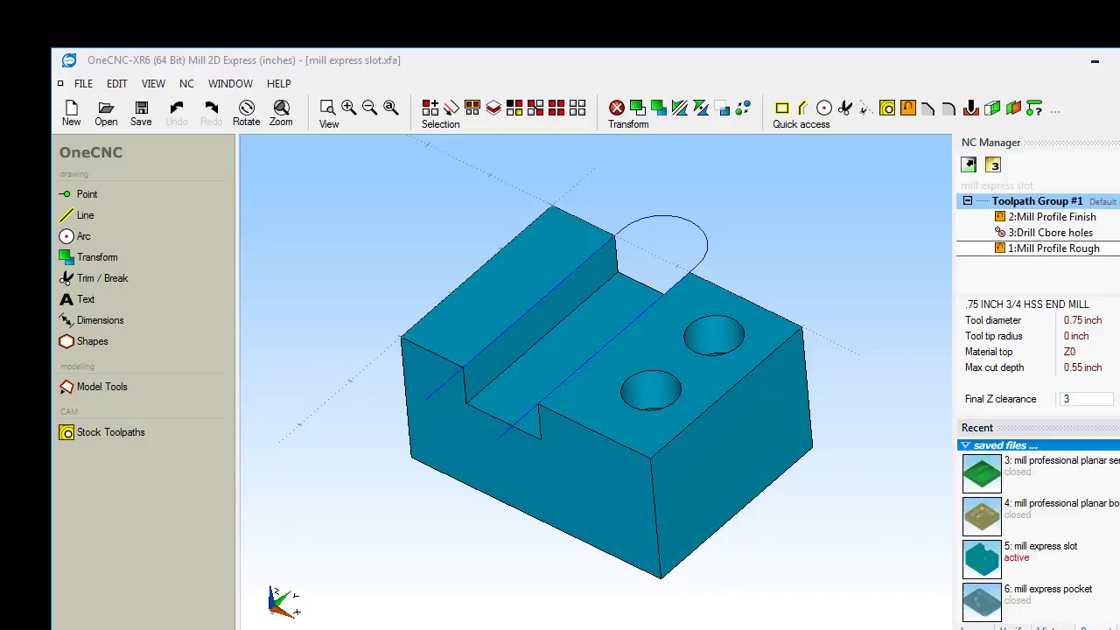
- Open mill express pocket from Recent, then switch back to mill express slot.xfa and orbit it
{"action": "left_click", "coordinate": [981, 602]}
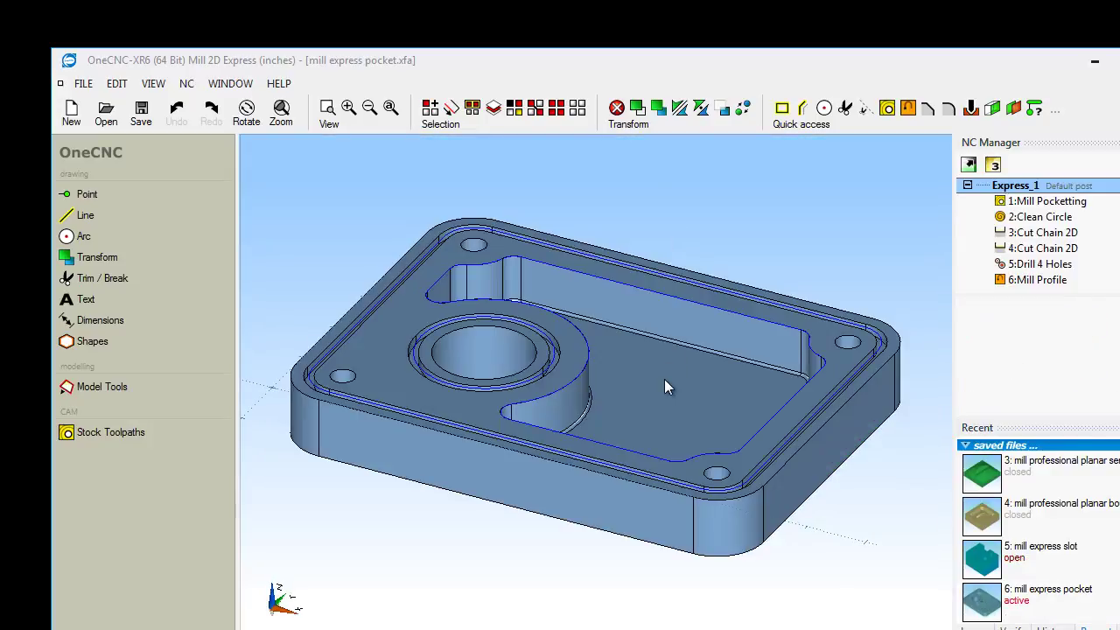
{"action": "mouse_move", "coordinate": [664, 386]}
{"action": "middle_mouse_down"}
{"action": "mouse_move", "coordinate": [663, 400]}
{"action": "mouse_move", "coordinate": [653, 370]}
{"action": "middle_mouse_up"}
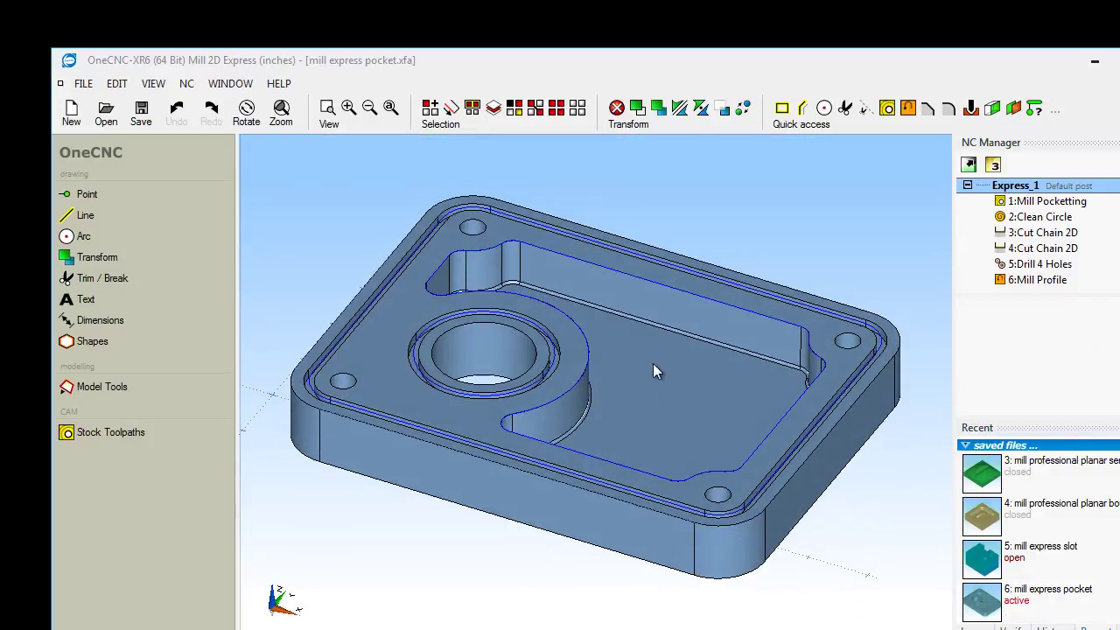
{"action": "left_click", "coordinate": [235, 83]}
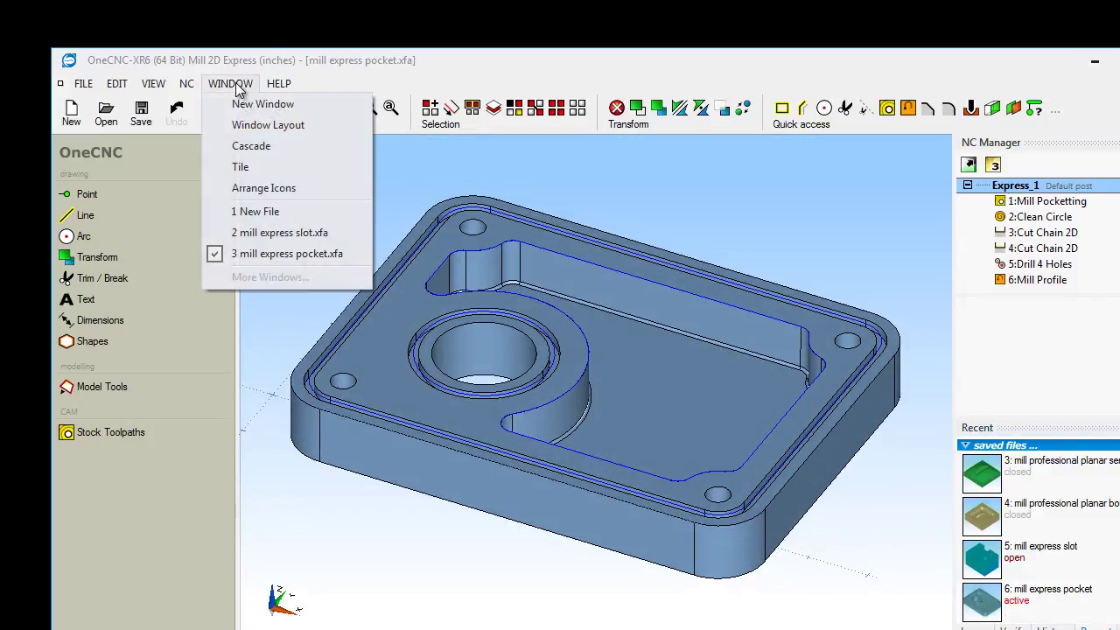
{"action": "left_click", "coordinate": [273, 233]}
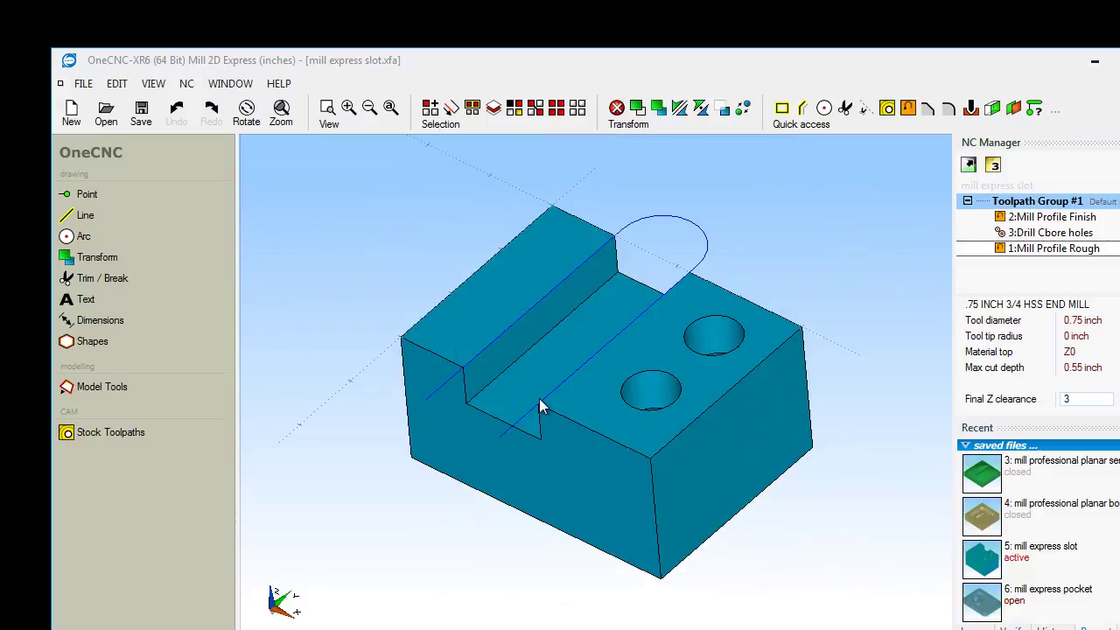
{"action": "middle_click_drag", "start_coordinate": [563, 374], "coordinate": [664, 349]}
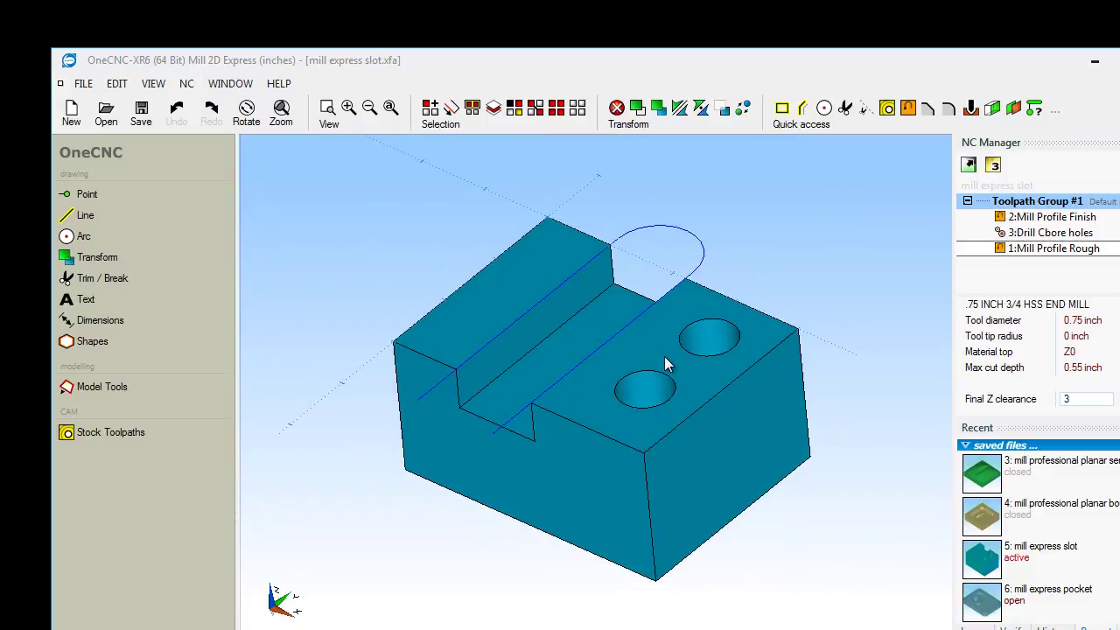
{"action": "middle_click_drag", "start_coordinate": [663, 359], "coordinate": [700, 392]}
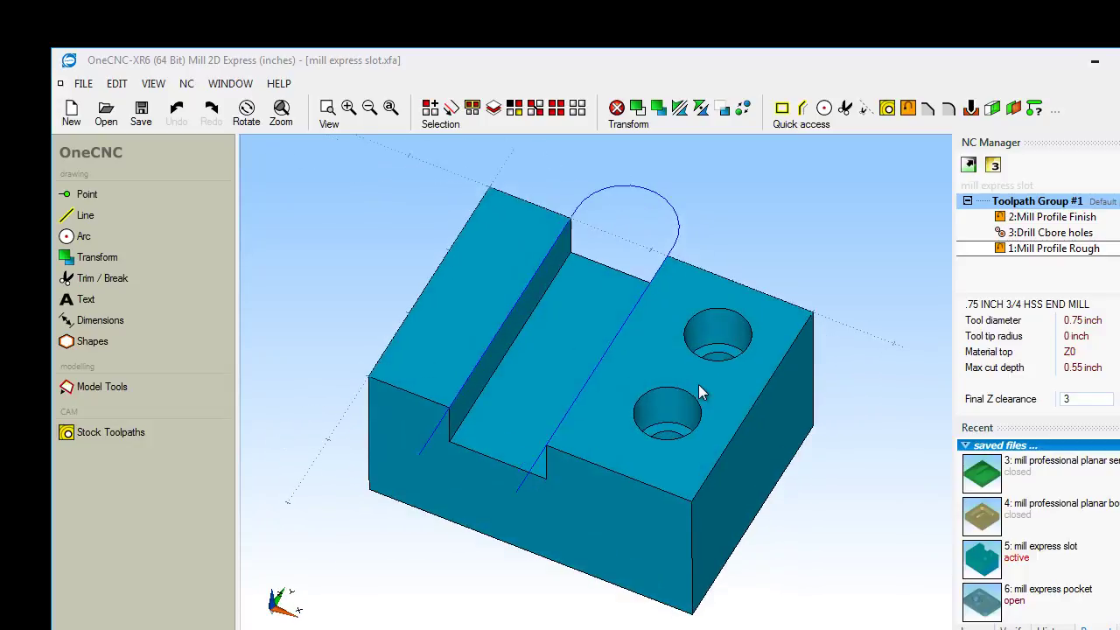
{"action": "scroll", "coordinate": [699, 387], "scroll_direction": "down", "scroll_amount": 3}
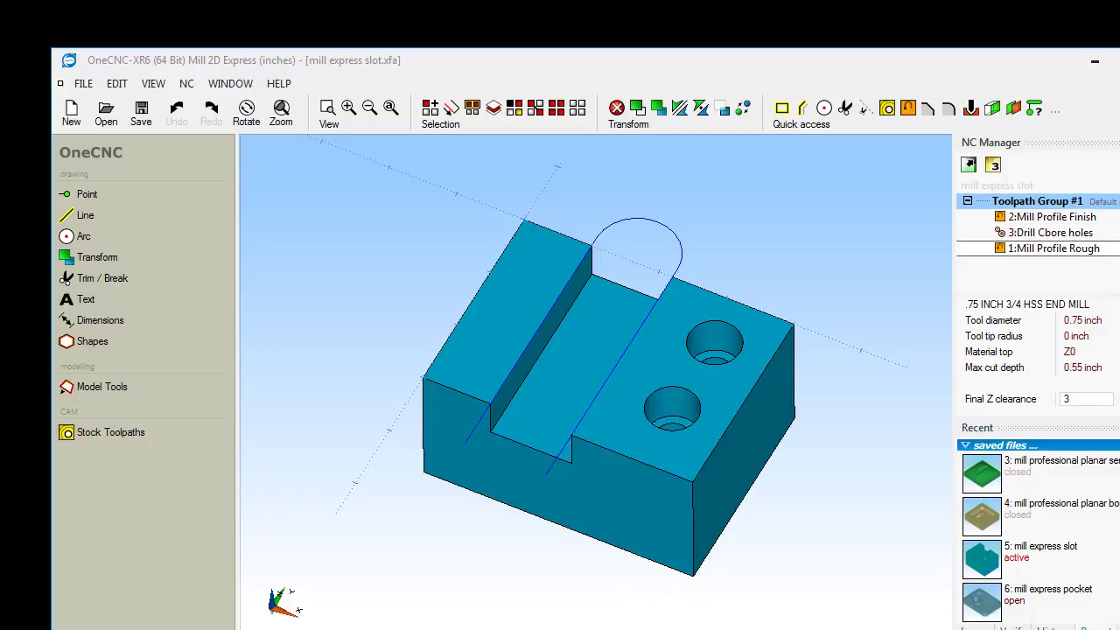
- Switch the model to Left View and close the Planes panel
{"action": "left_click", "coordinate": [179, 436]}
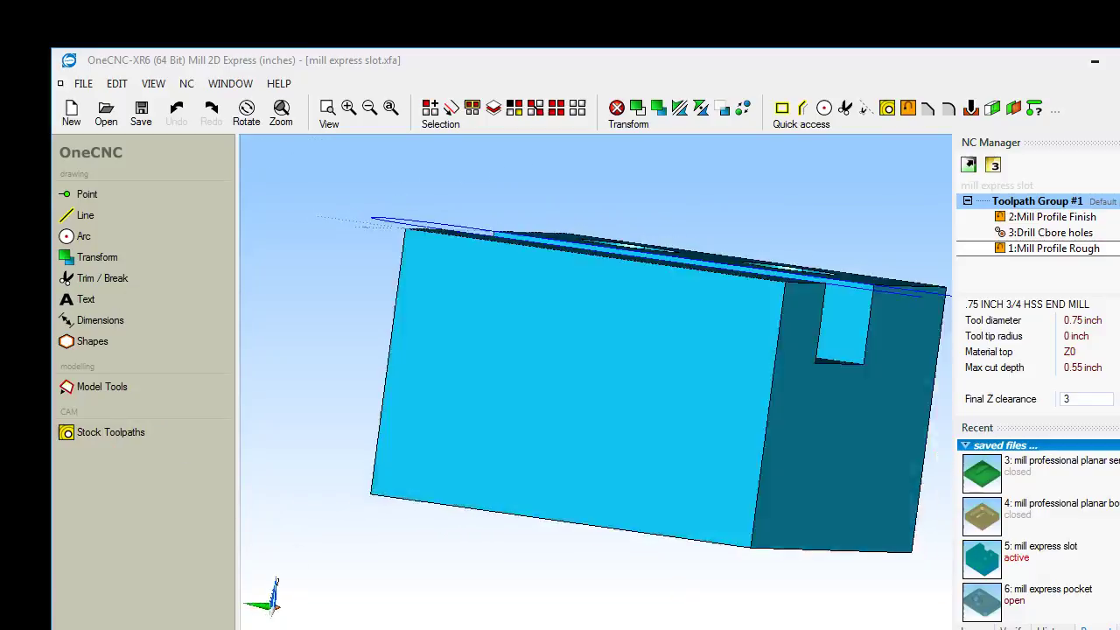
{"action": "left_click_drag", "start_coordinate": [312, 332], "coordinate": [399, 143]}
{"action": "left_click", "coordinate": [456, 436]}
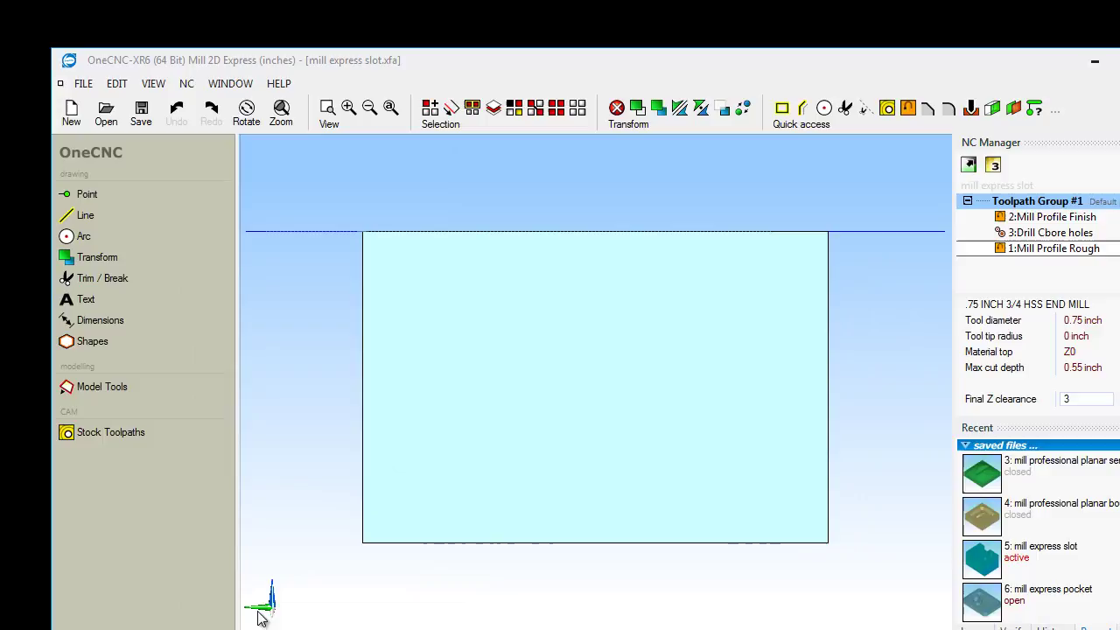
- Orbit back to a 3D view and render the block in Transparent display mode
{"action": "middle_click_drag", "start_coordinate": [475, 530], "coordinate": [446, 558]}
{"action": "scroll", "coordinate": [446, 557], "scroll_direction": "down", "scroll_amount": 4}
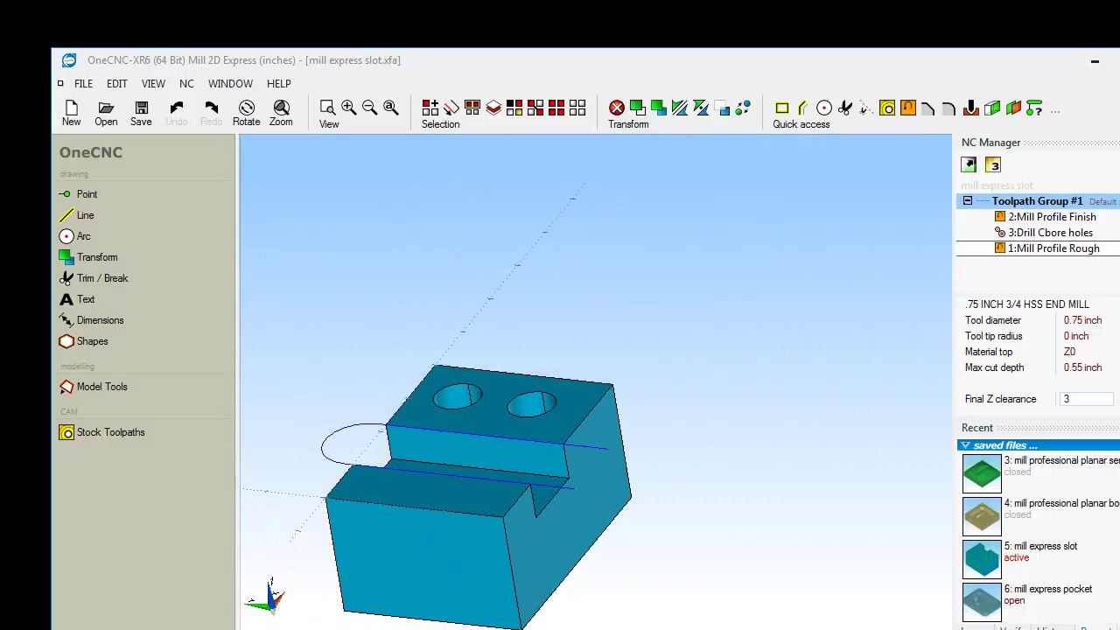
{"action": "right_click", "coordinate": [452, 448]}
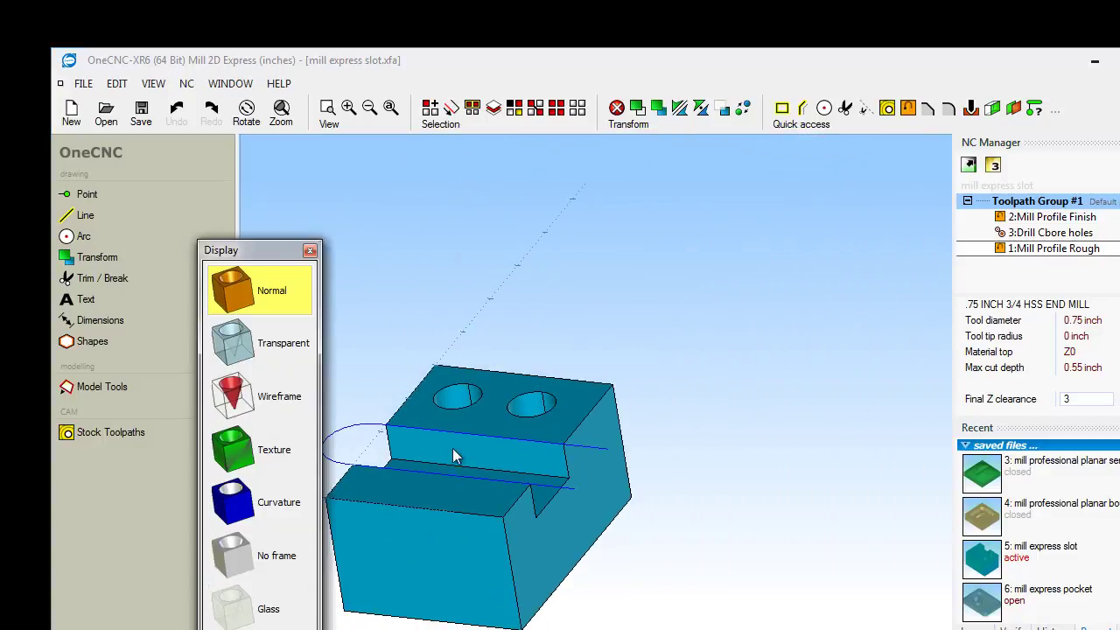
{"action": "left_click", "coordinate": [282, 251]}
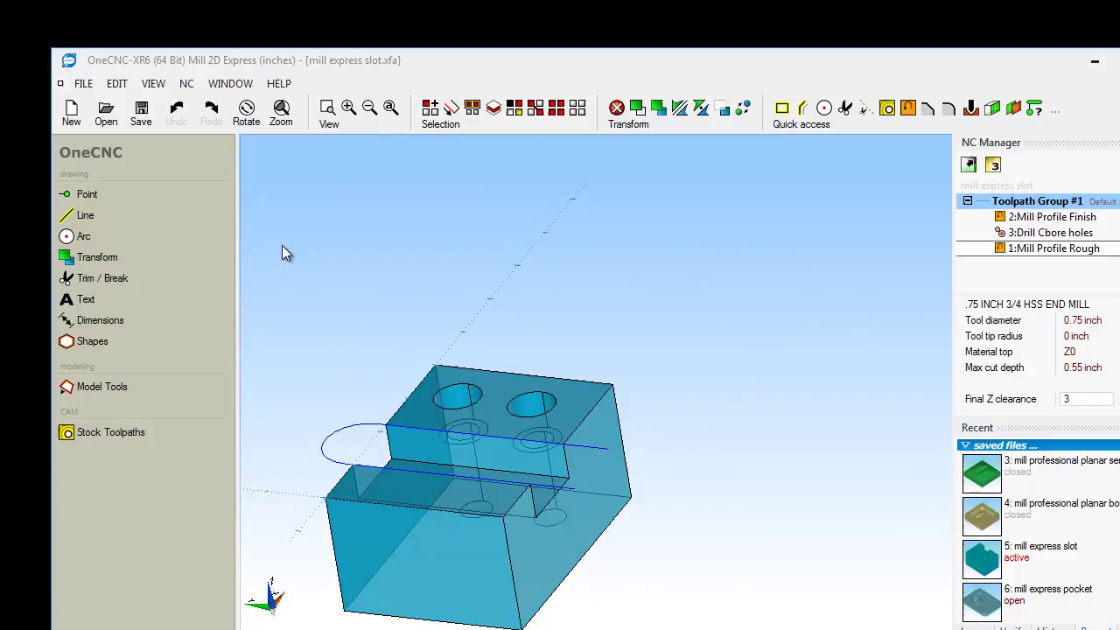
{"action": "middle_click_drag", "start_coordinate": [496, 526], "coordinate": [578, 428]}
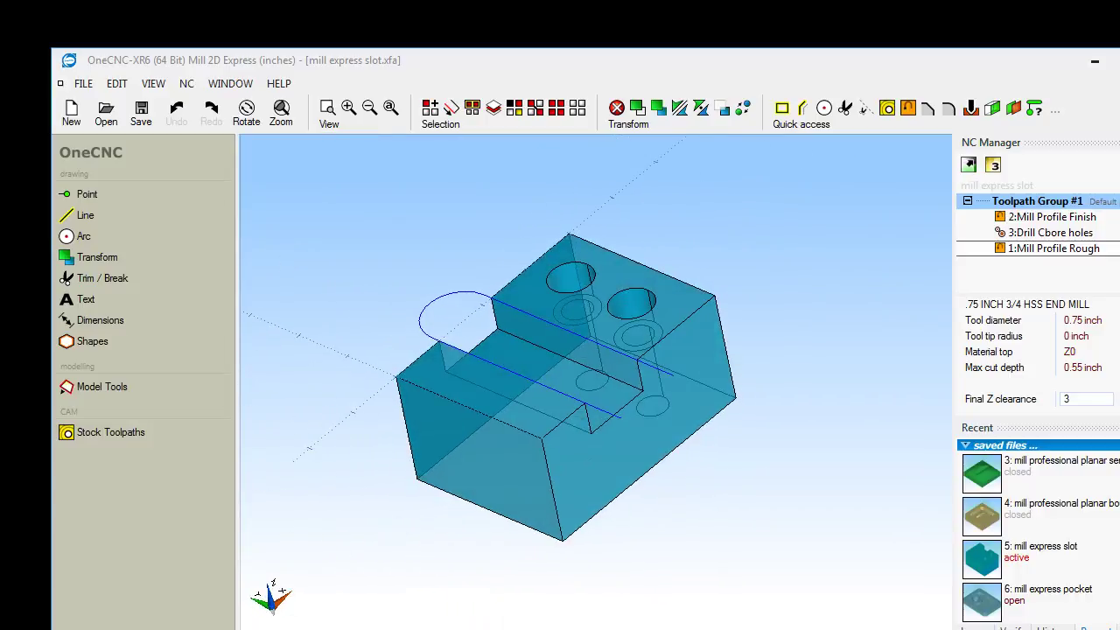
- Restore Normal/Shaded display, add a section outline at -0.4 to the model, and orbit it
{"action": "right_click", "coordinate": [272, 502]}
{"action": "left_click", "coordinate": [282, 298]}
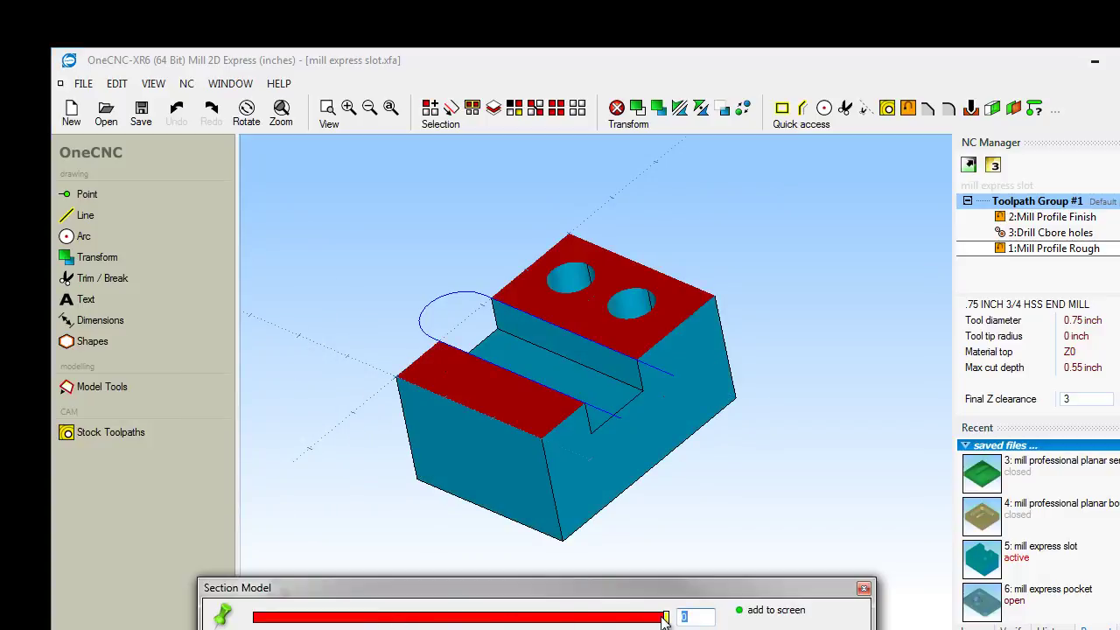
{"action": "left_click_drag", "start_coordinate": [665, 619], "coordinate": [576, 618]}
{"action": "left_click", "coordinate": [772, 610]}
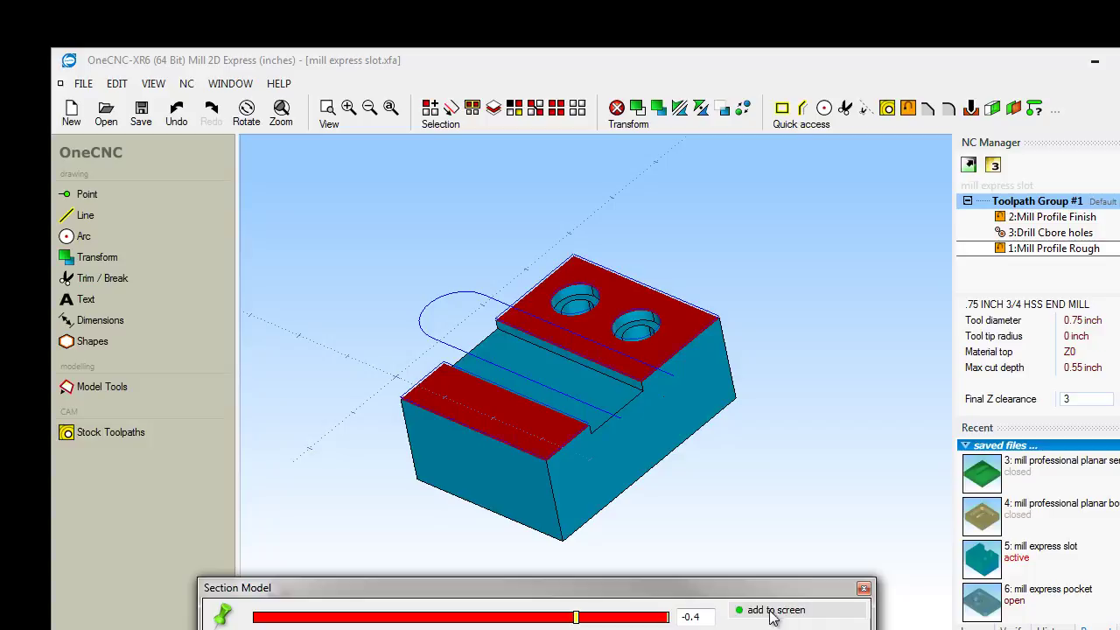
{"action": "left_click", "coordinate": [864, 588]}
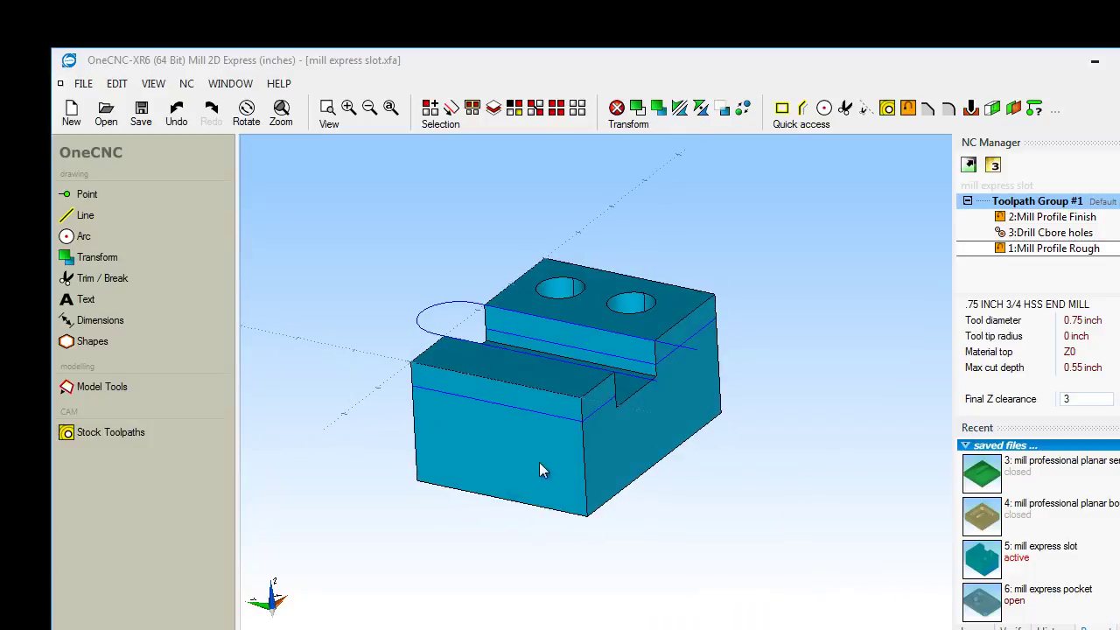
{"action": "middle_click_drag", "start_coordinate": [677, 351], "coordinate": [668, 385]}
{"action": "middle_click_drag", "start_coordinate": [453, 352], "coordinate": [450, 393]}
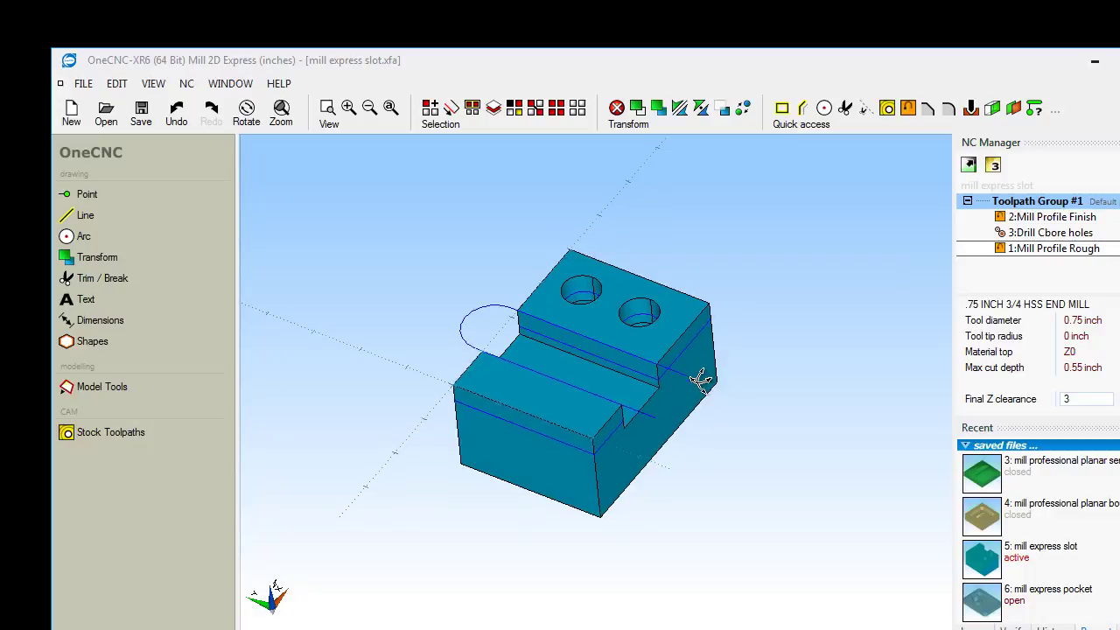
- Close the slot part without saving and start a new blank file
{"action": "key", "text": "ctrl+n"}
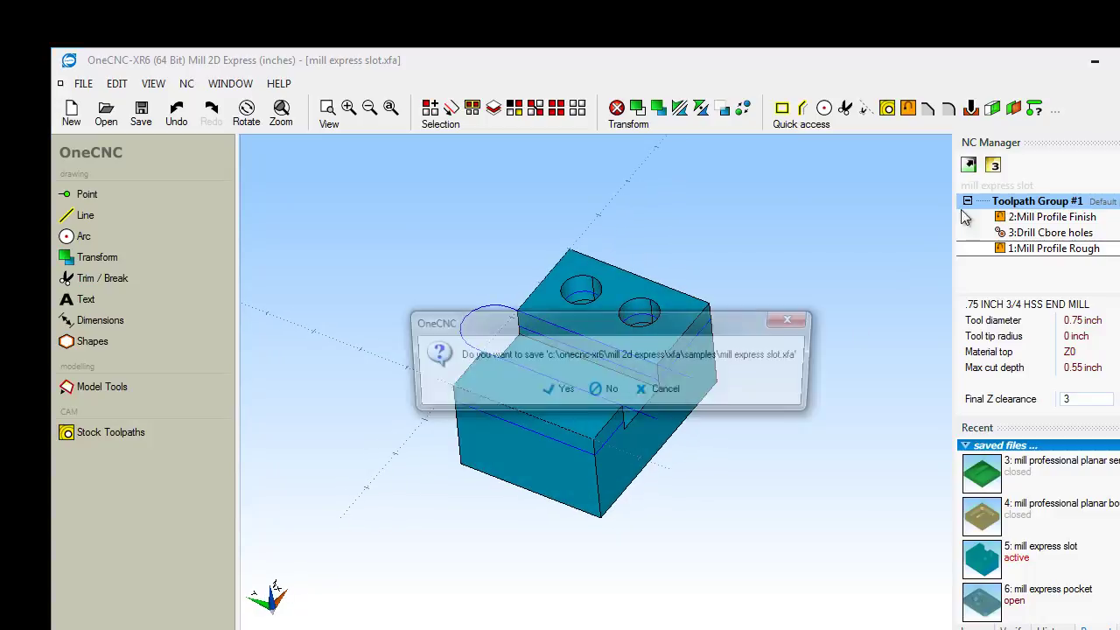
{"action": "left_click", "coordinate": [598, 391]}
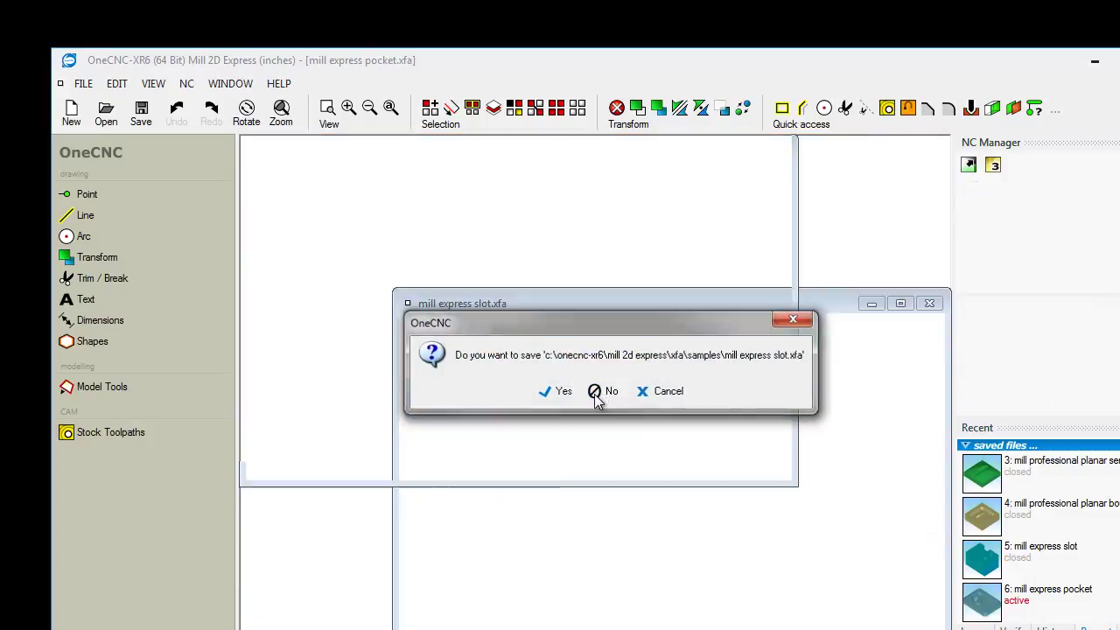
{"action": "left_click", "coordinate": [85, 119]}
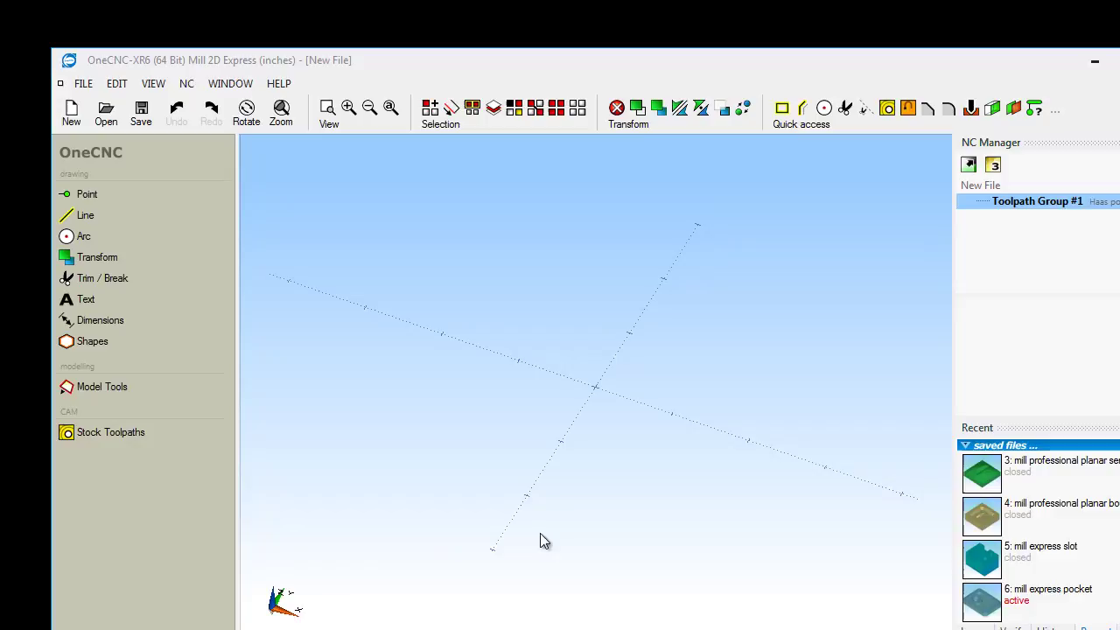
- Switch the empty view to Top View (XY) and pan the origin toward the upper left
{"action": "middle_click_drag", "start_coordinate": [543, 540], "coordinate": [592, 474]}
{"action": "middle_click", "coordinate": [688, 460]}
{"action": "left_click", "coordinate": [658, 370]}
{"action": "middle_click_drag", "start_coordinate": [748, 423], "coordinate": [545, 282]}
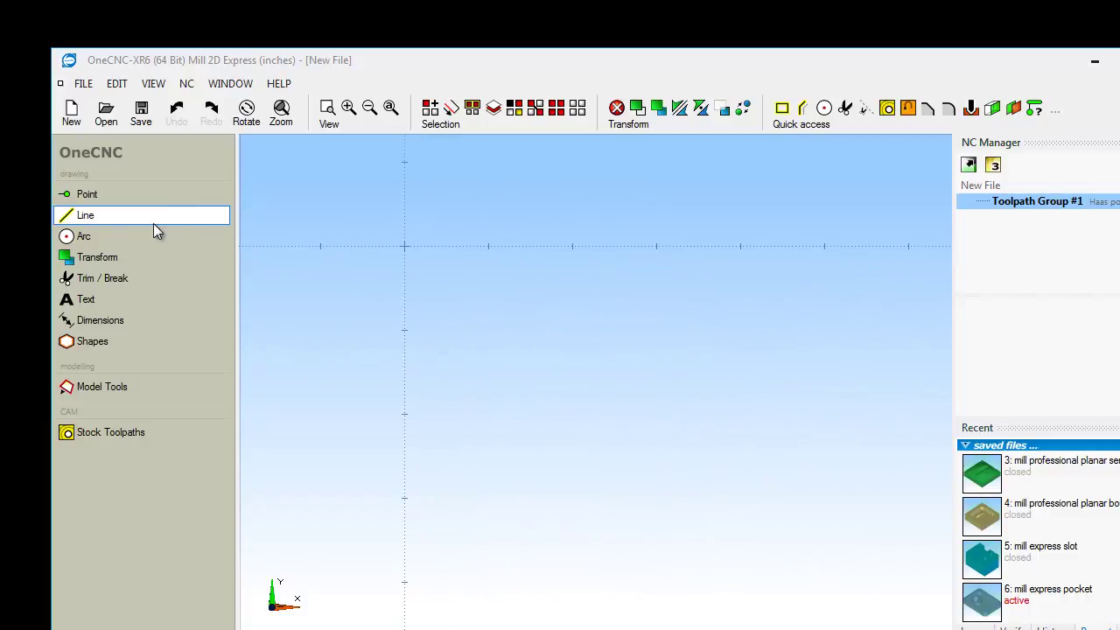
- Sketch a trial stepped outline with the Line tool, then undo it
{"action": "left_click", "coordinate": [78, 214]}
{"action": "left_click", "coordinate": [410, 252]}
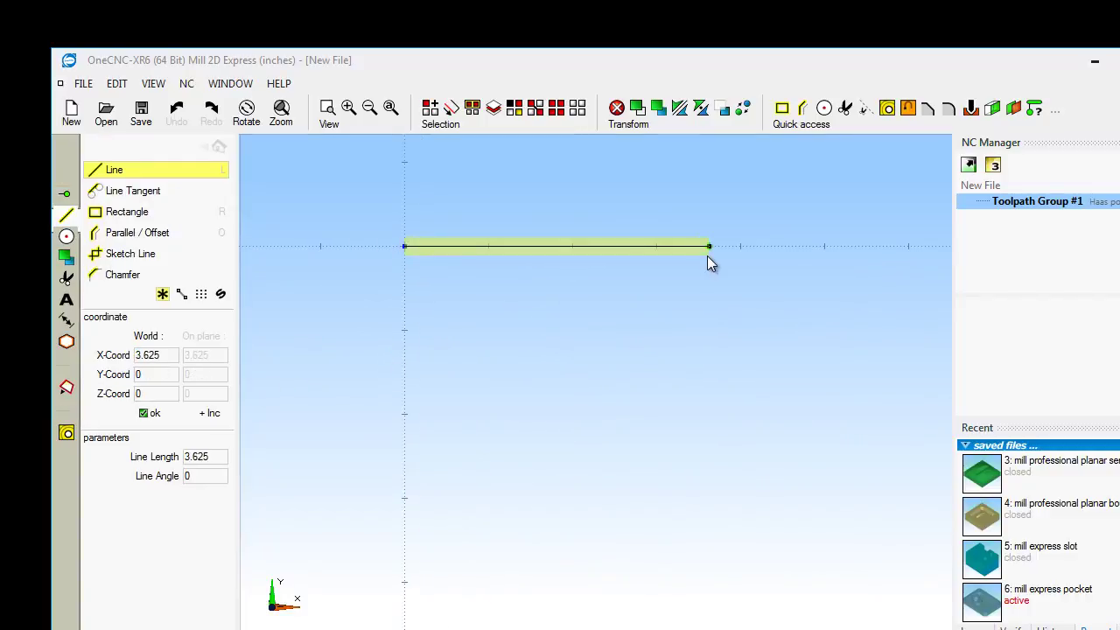
{"action": "left_click", "coordinate": [707, 254]}
{"action": "left_click", "coordinate": [708, 353]}
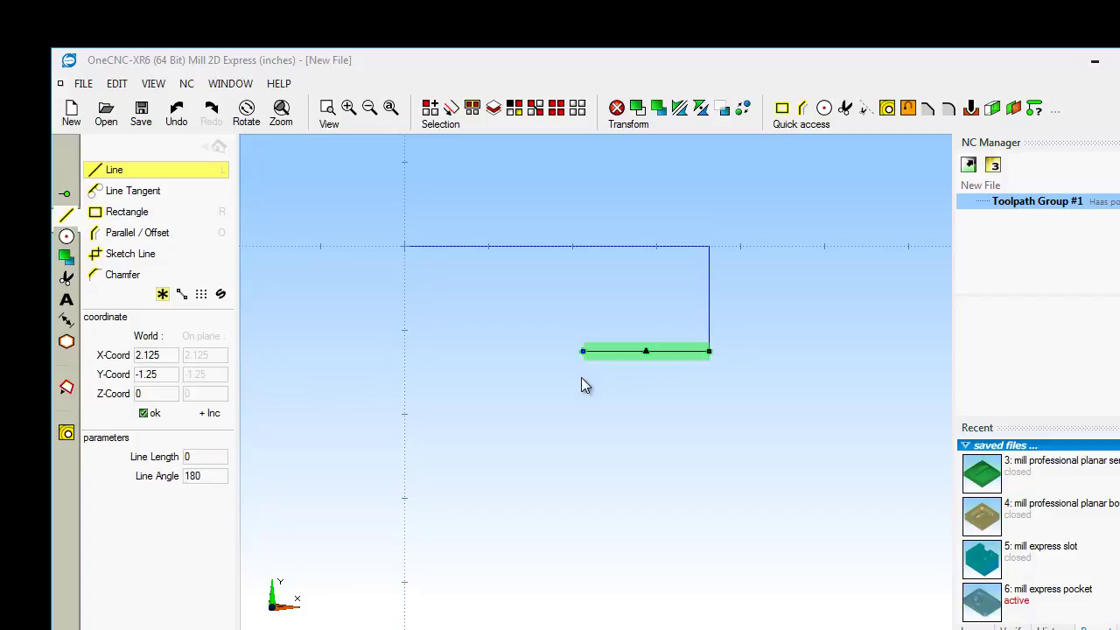
{"action": "left_click", "coordinate": [582, 377]}
{"action": "left_click", "coordinate": [581, 456]}
{"action": "left_click", "coordinate": [405, 456]}
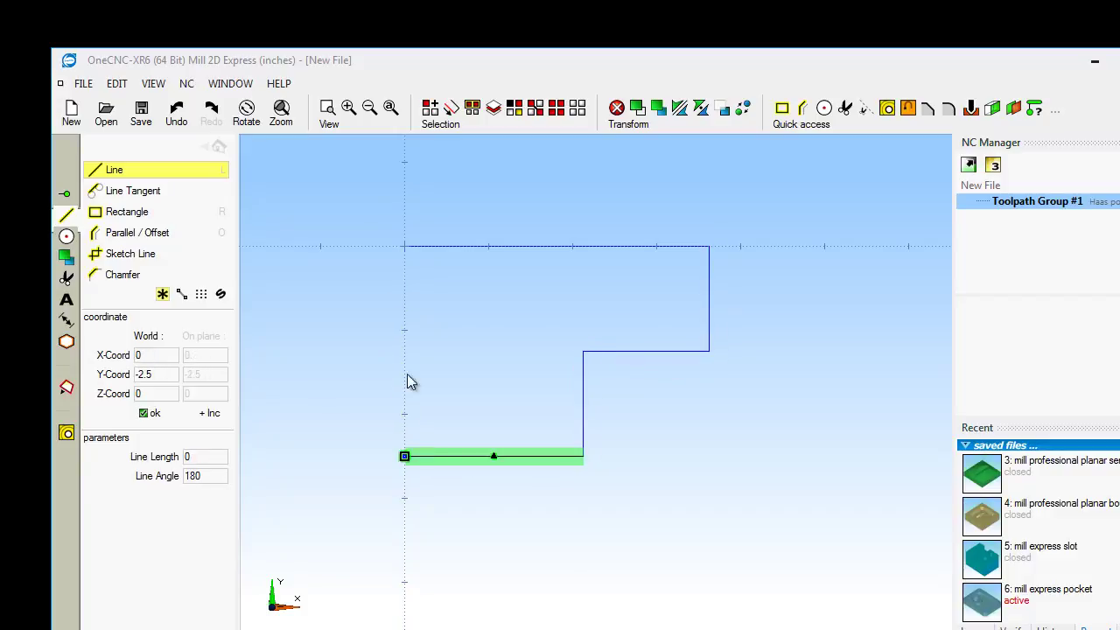
{"action": "left_click", "coordinate": [403, 248]}
{"action": "key", "text": "Escape"}
{"action": "key", "text": "ctrl+z"}
{"action": "key", "text": "ctrl+z"}
{"action": "key", "text": "ctrl+z"}
{"action": "key", "text": "ctrl+z"}
{"action": "key", "text": "ctrl+z"}
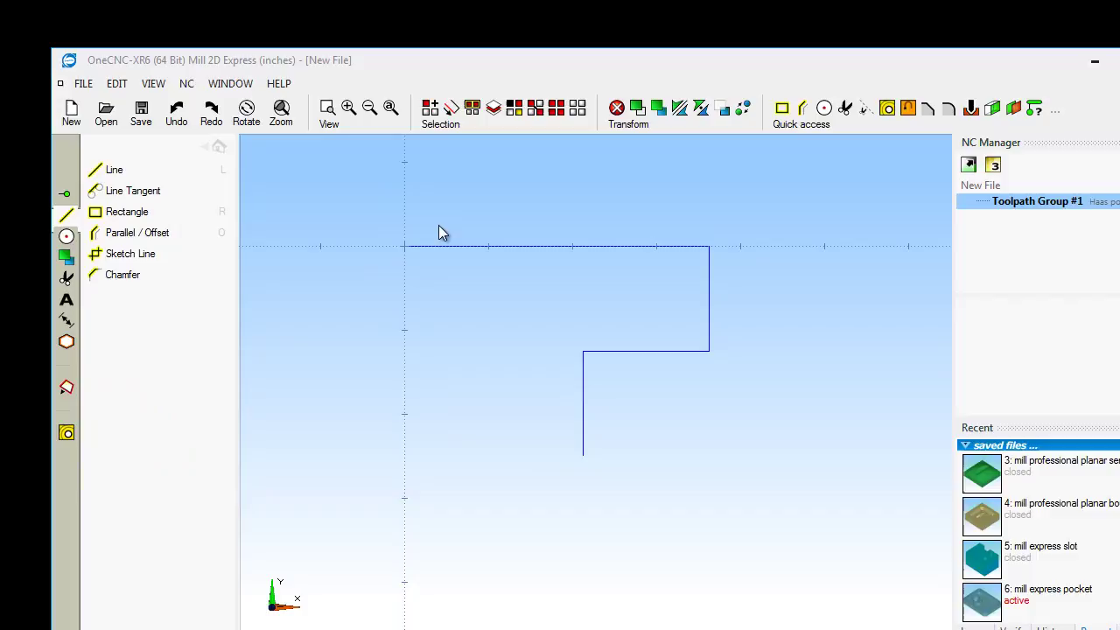
{"action": "key", "text": "ctrl+z"}
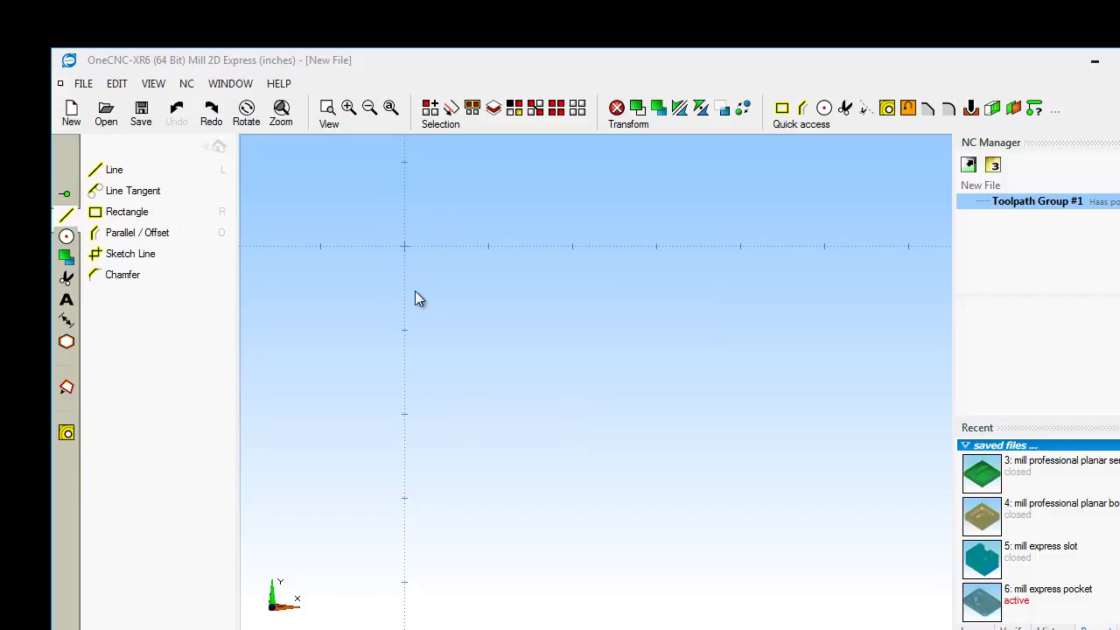
- Start a line at the origin and enter points 4,0 and 4,-3
{"action": "left_click", "coordinate": [114, 170]}
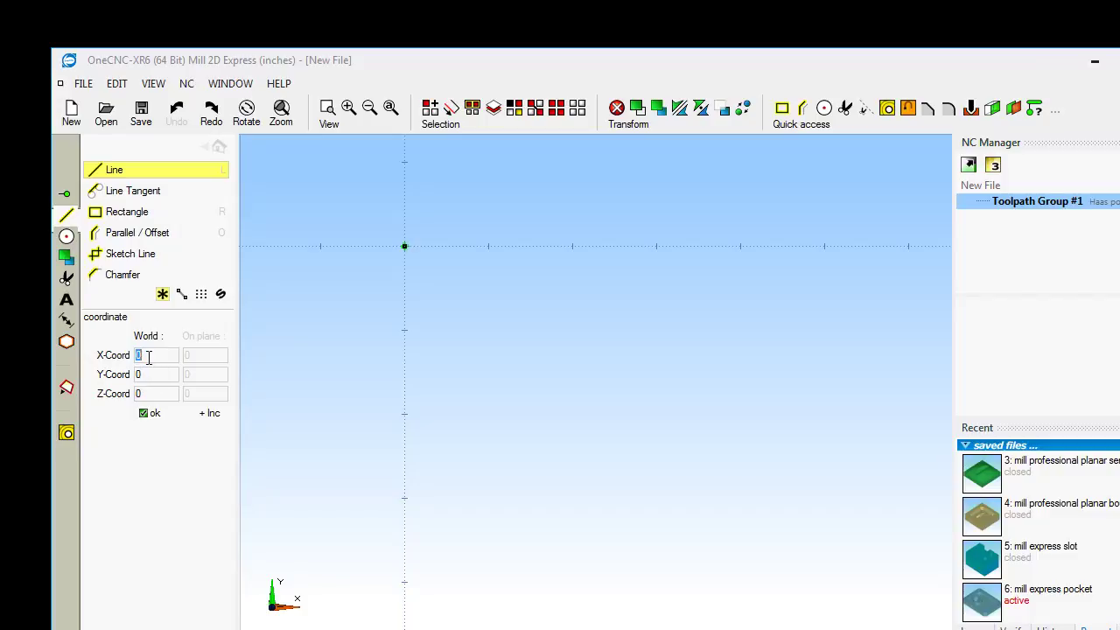
{"action": "key", "text": "Return"}
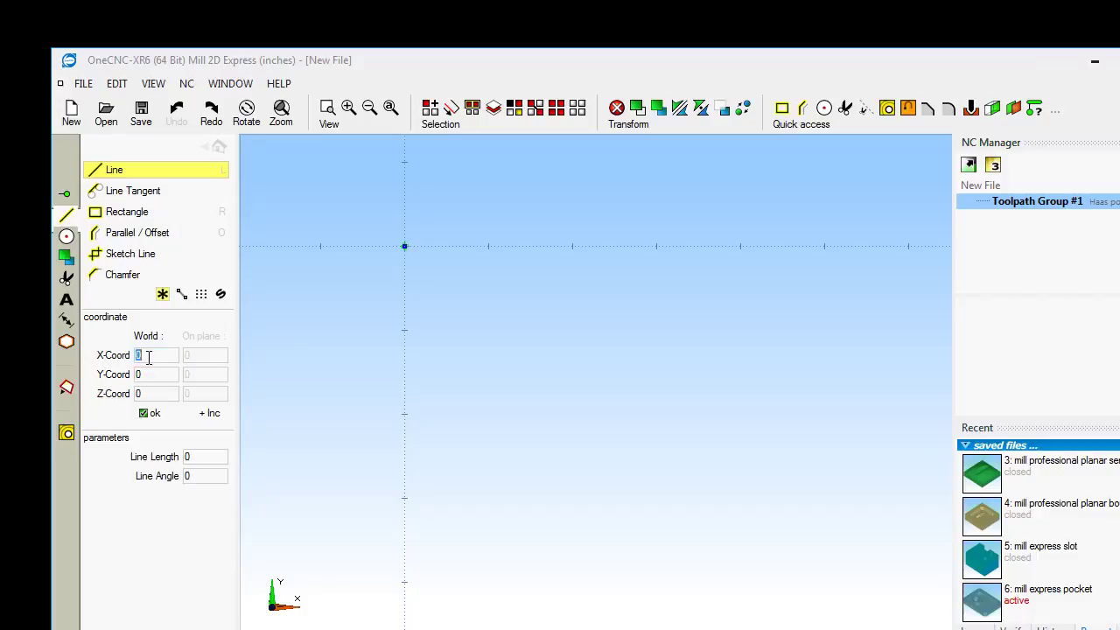
{"action": "type", "text": "4"}
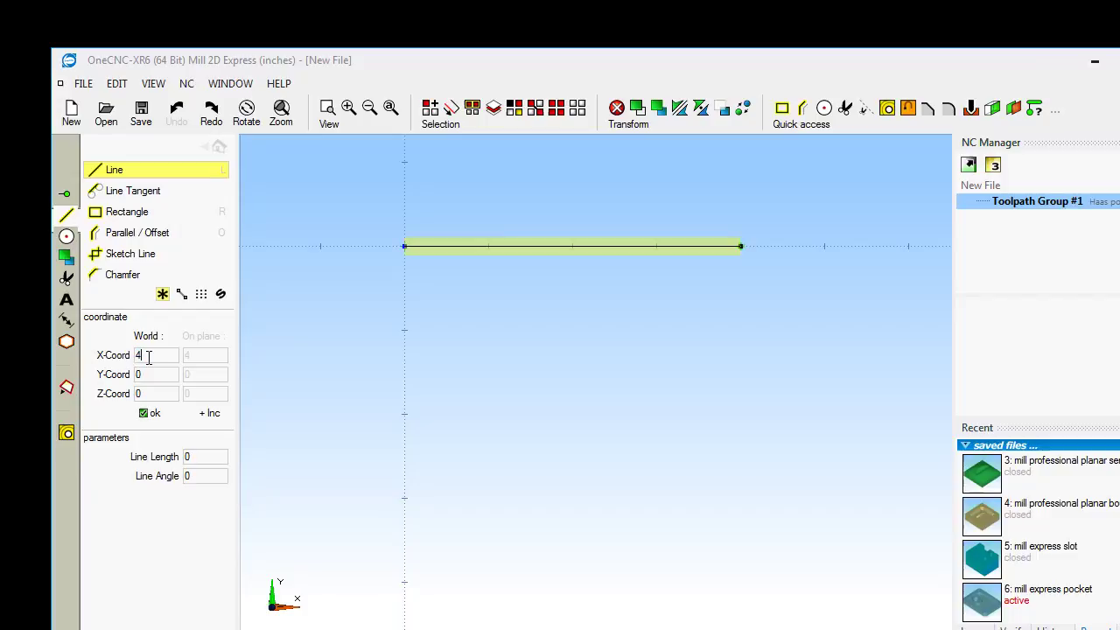
{"action": "key", "text": "Return"}
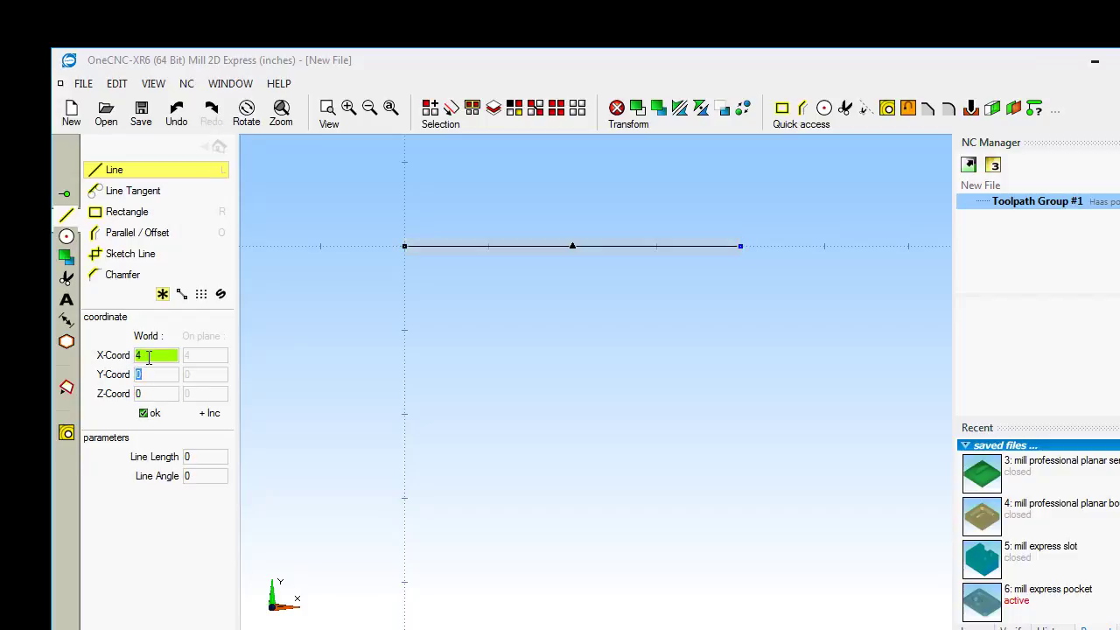
{"action": "type", "text": "-3"}
{"action": "key", "text": "Return"}
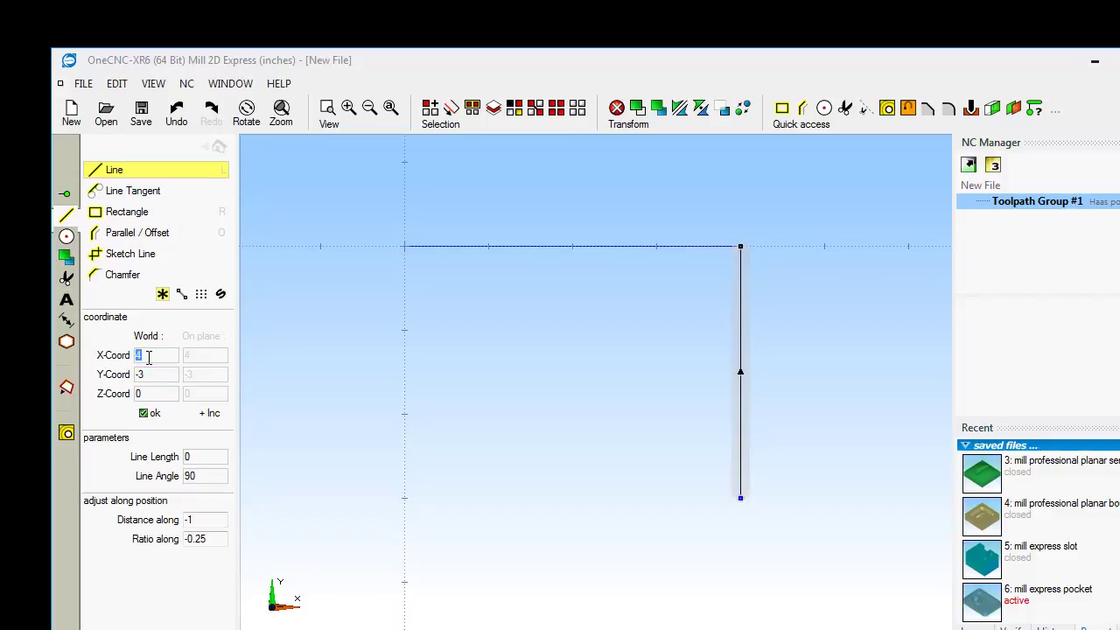
- Continue the outline through 2,-3; 2,-2; 0,-2 and back to the origin
{"action": "type", "text": "2"}
{"action": "key", "text": "Tab"}
{"action": "key", "text": "Return"}
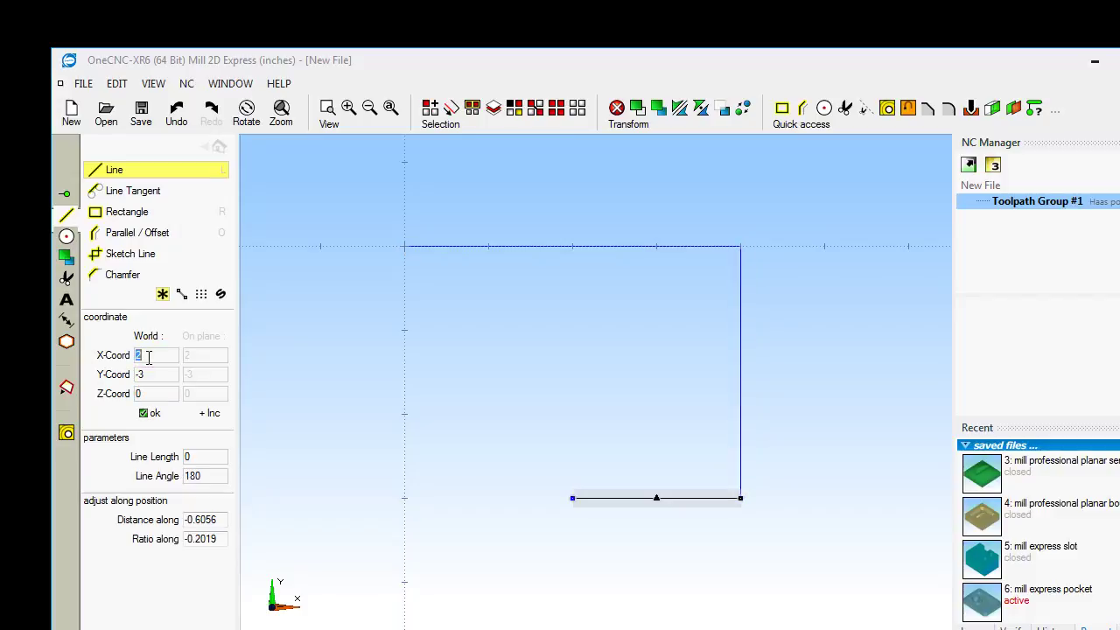
{"action": "key", "text": "Tab"}
{"action": "type", "text": "-2"}
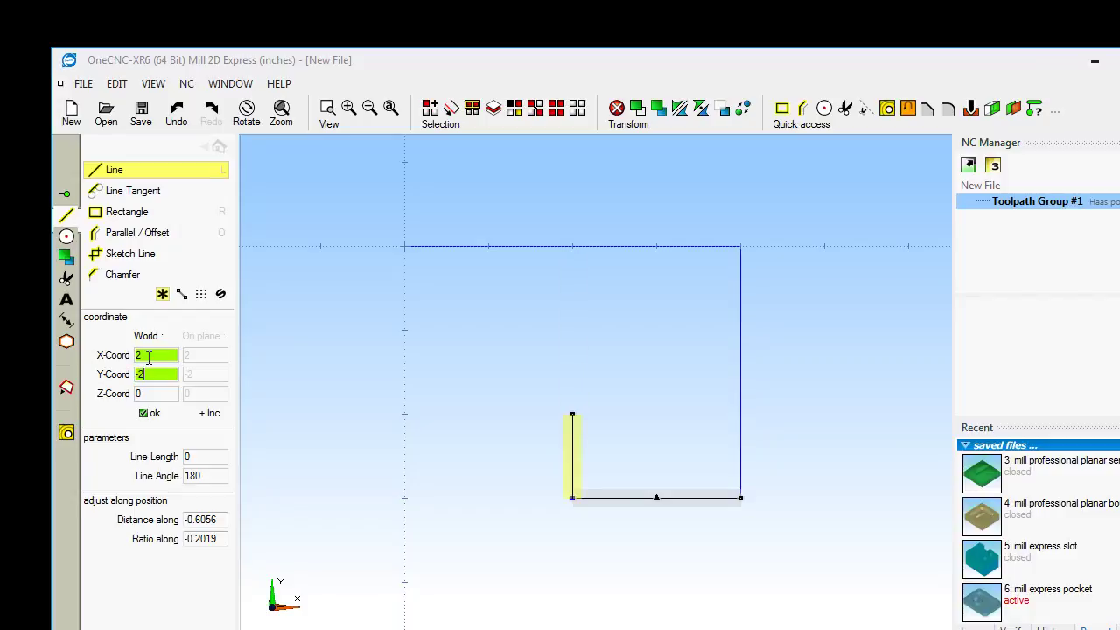
{"action": "key", "text": "Tab"}
{"action": "key", "text": "Return"}
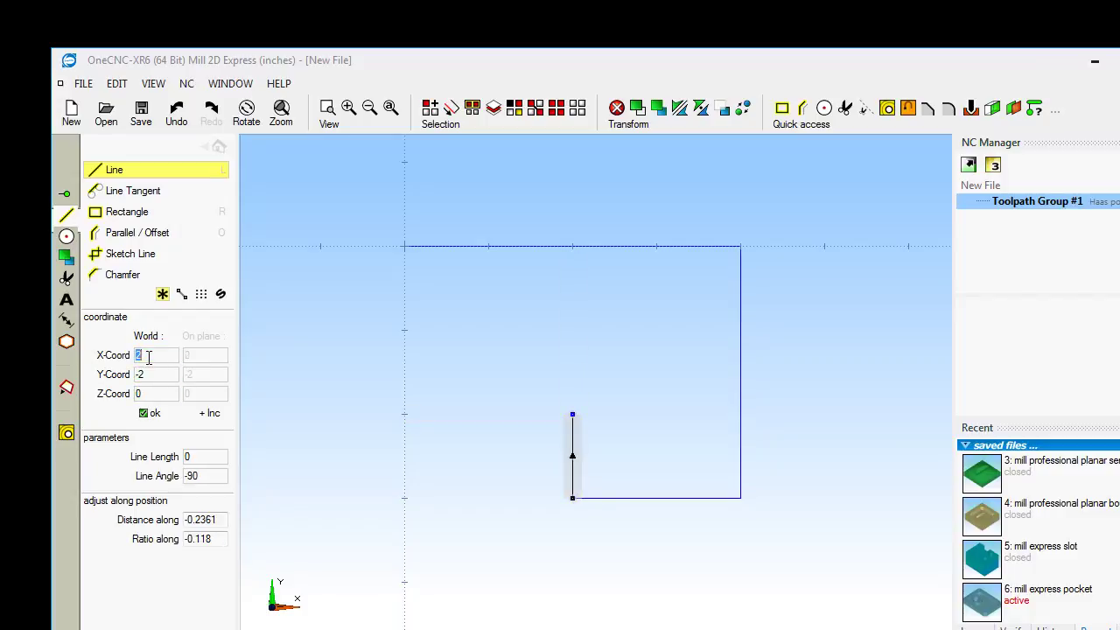
{"action": "type", "text": "0"}
{"action": "key", "text": "Tab"}
{"action": "key", "text": "Return"}
{"action": "key", "text": "Tab"}
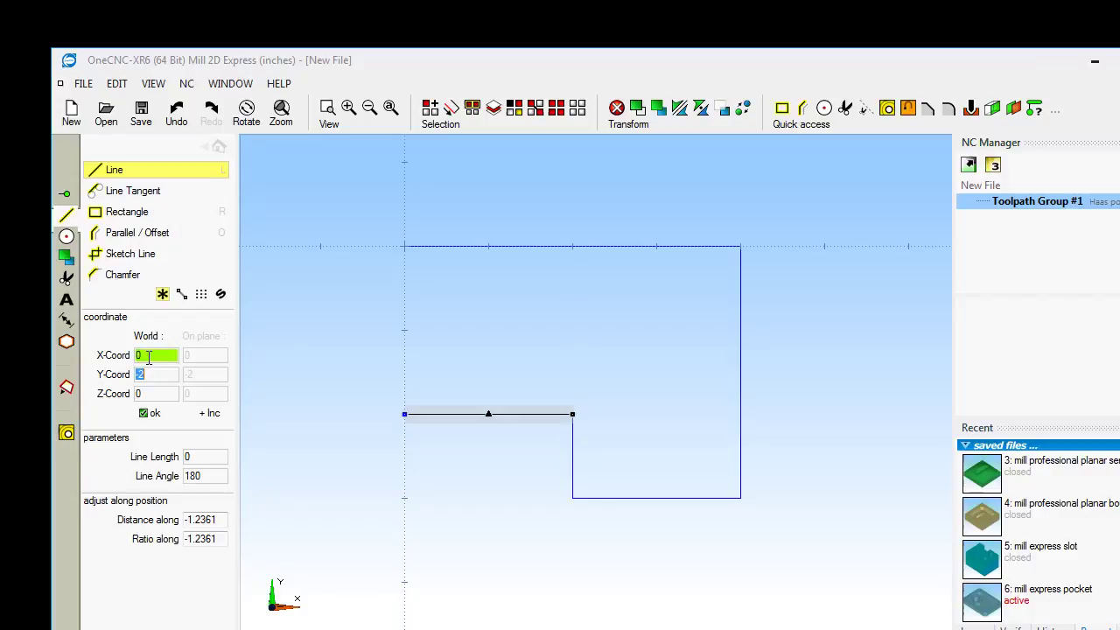
{"action": "type", "text": "0"}
{"action": "key", "text": "Tab"}
{"action": "key", "text": "Return"}
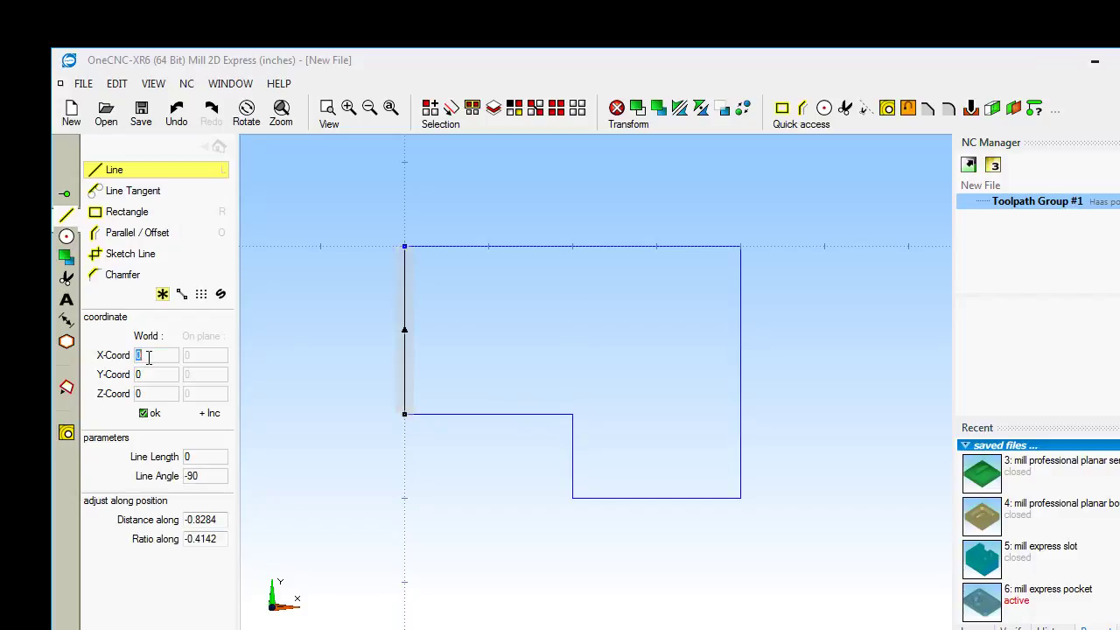
{"action": "key", "text": "Escape"}
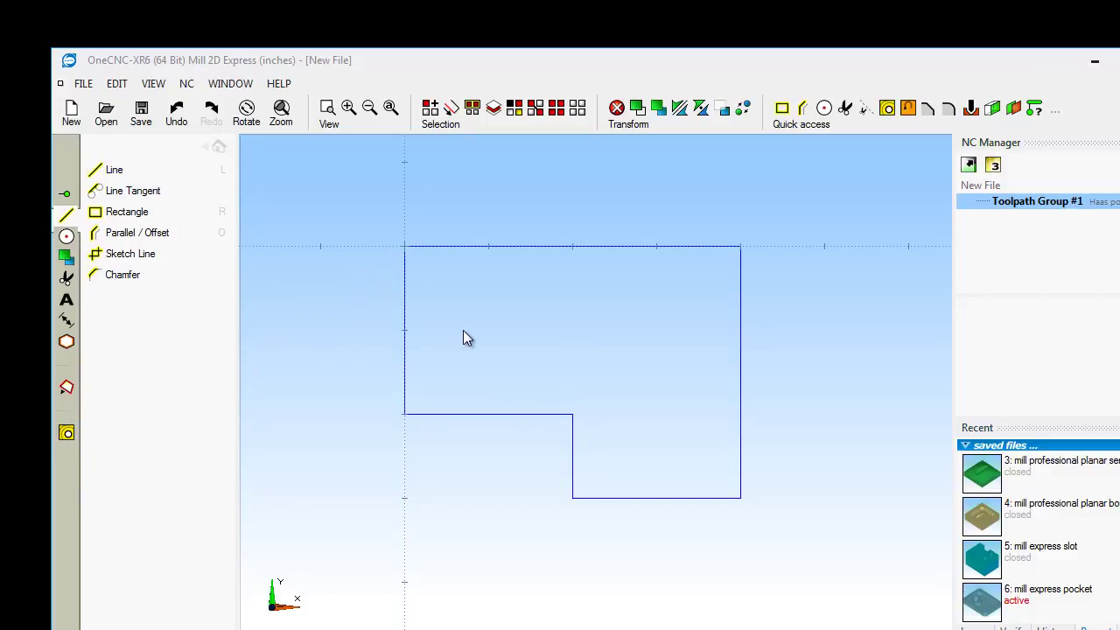
- Fillet the top-right corner and the inner step corner with a 0.375 radius
{"action": "left_click", "coordinate": [65, 235]}
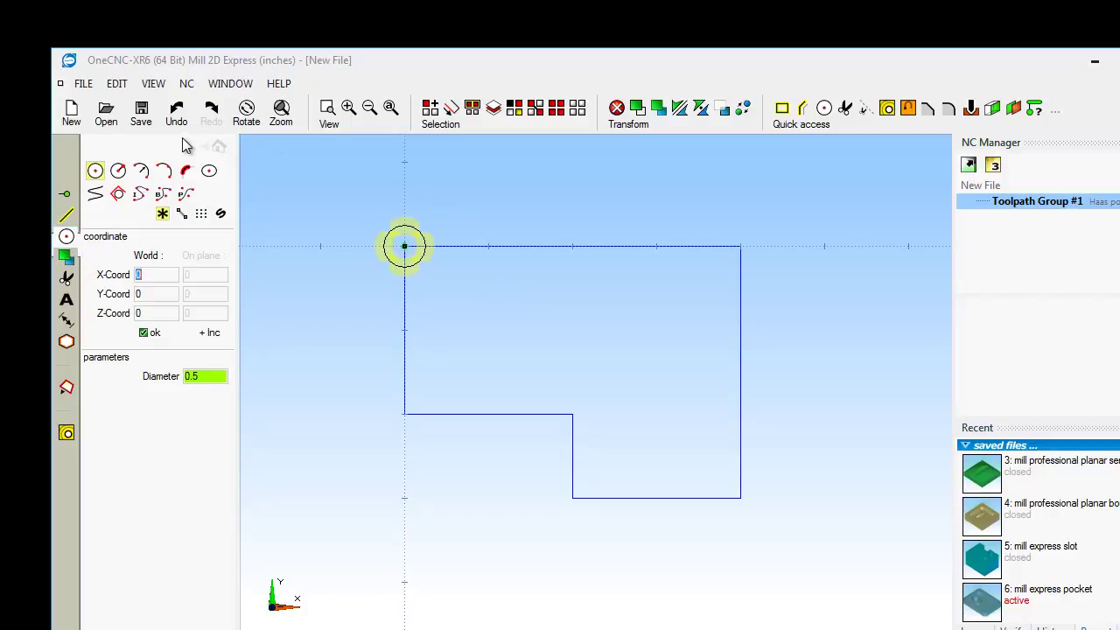
{"action": "left_click", "coordinate": [185, 169]}
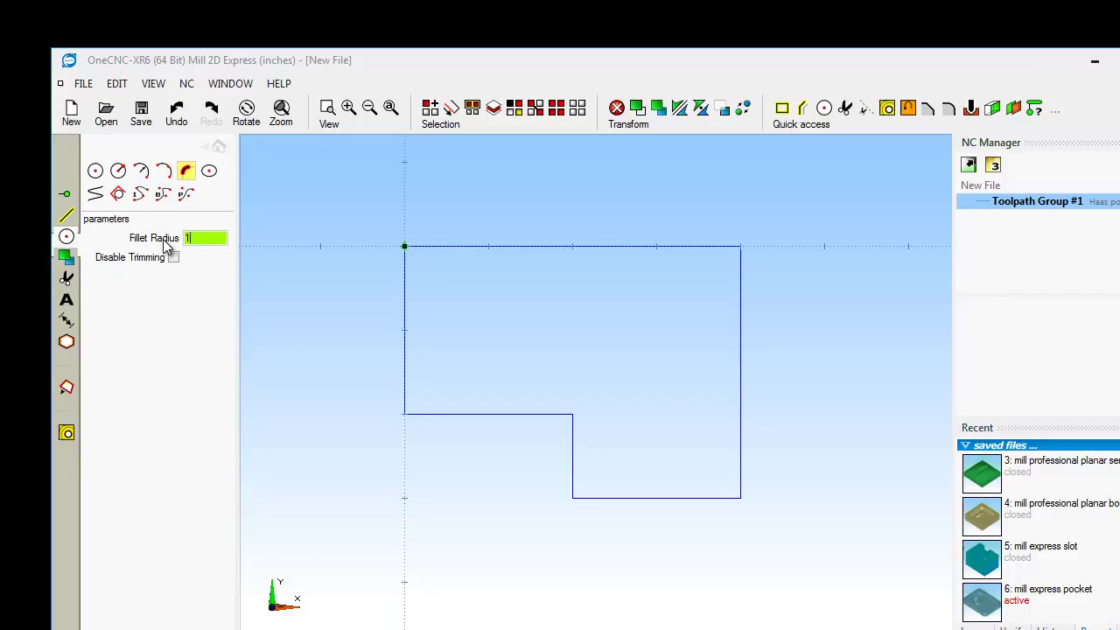
{"action": "type", "text": "1"}
{"action": "left_click", "coordinate": [723, 350]}
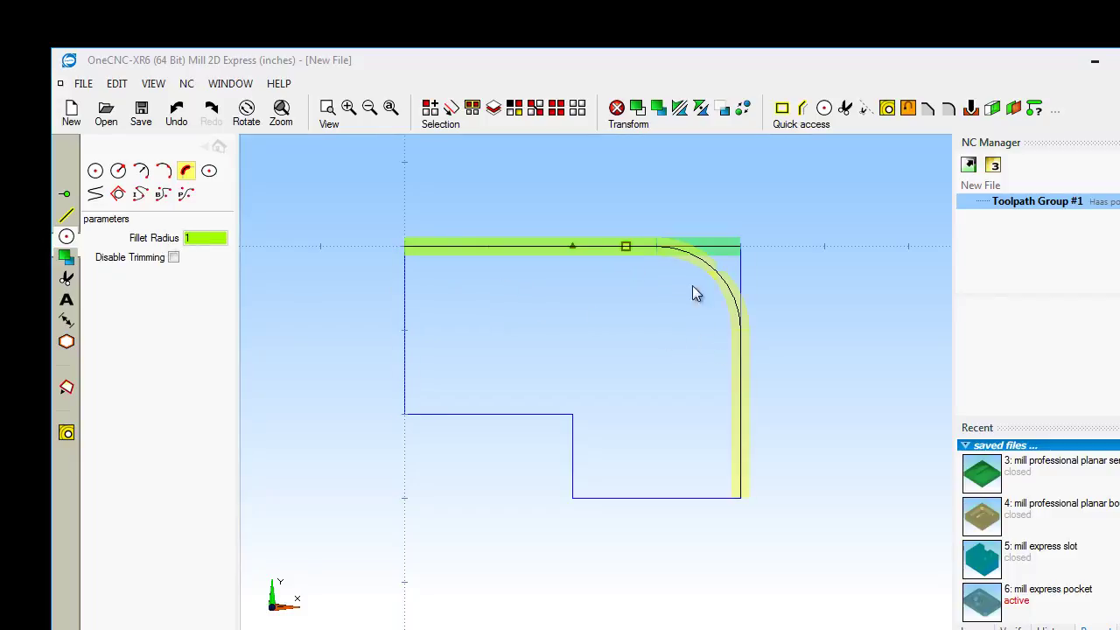
{"action": "key", "text": "Escape"}
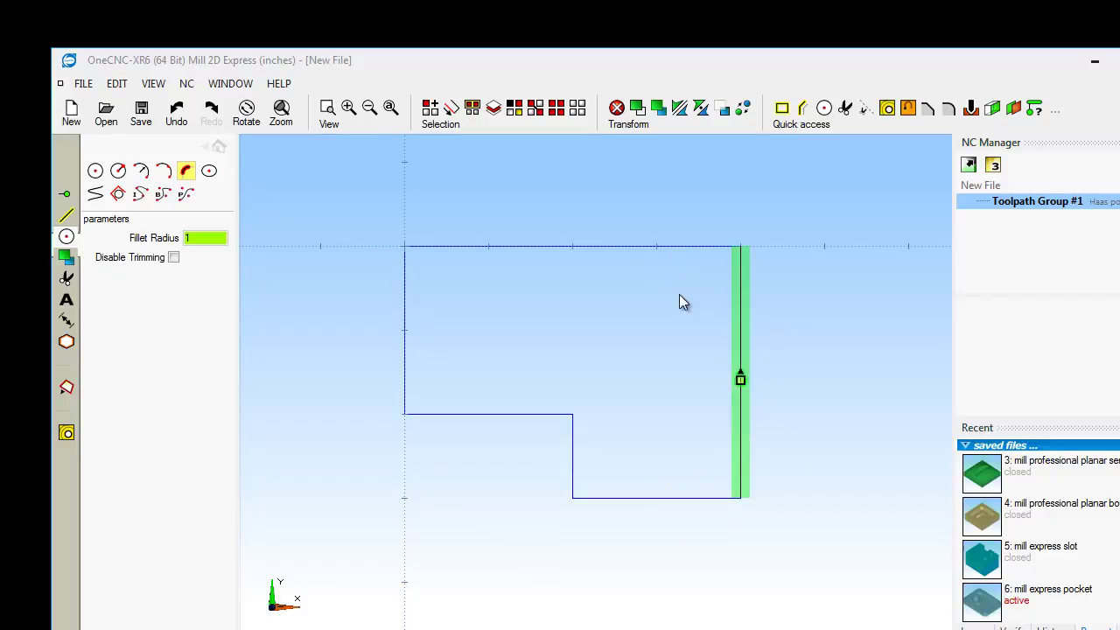
{"action": "left_click", "coordinate": [735, 411]}
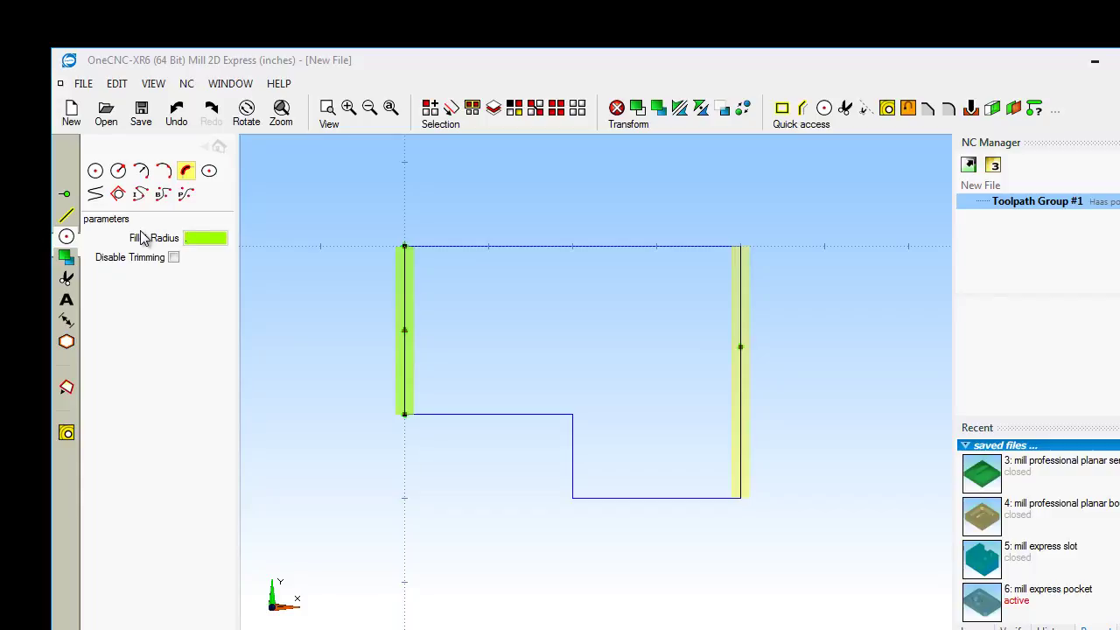
{"action": "left_click", "coordinate": [649, 289]}
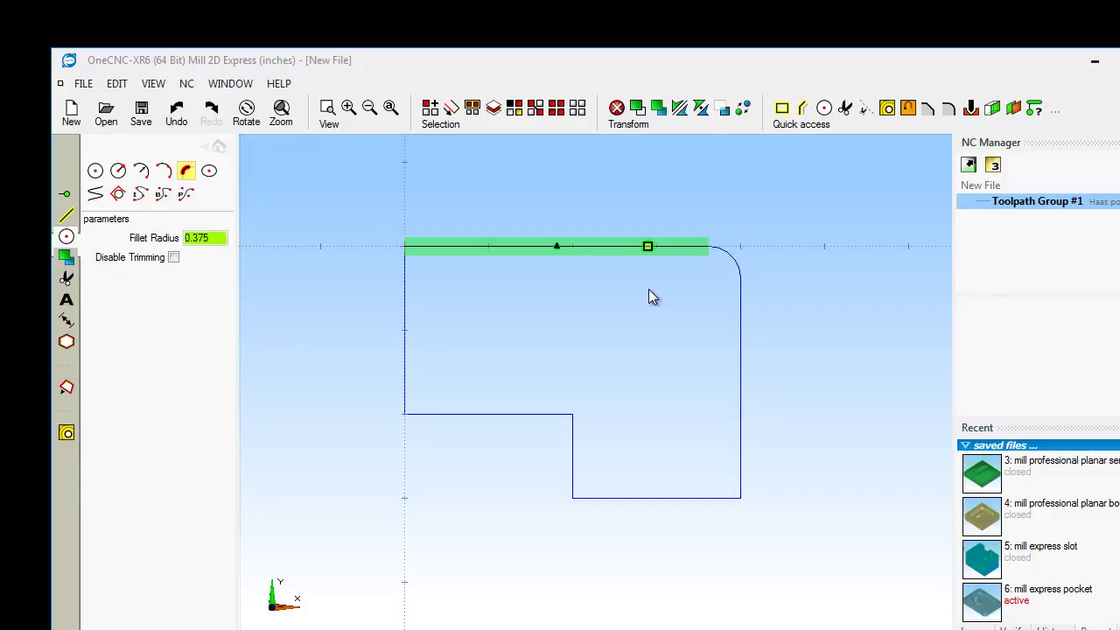
{"action": "left_click", "coordinate": [544, 416]}
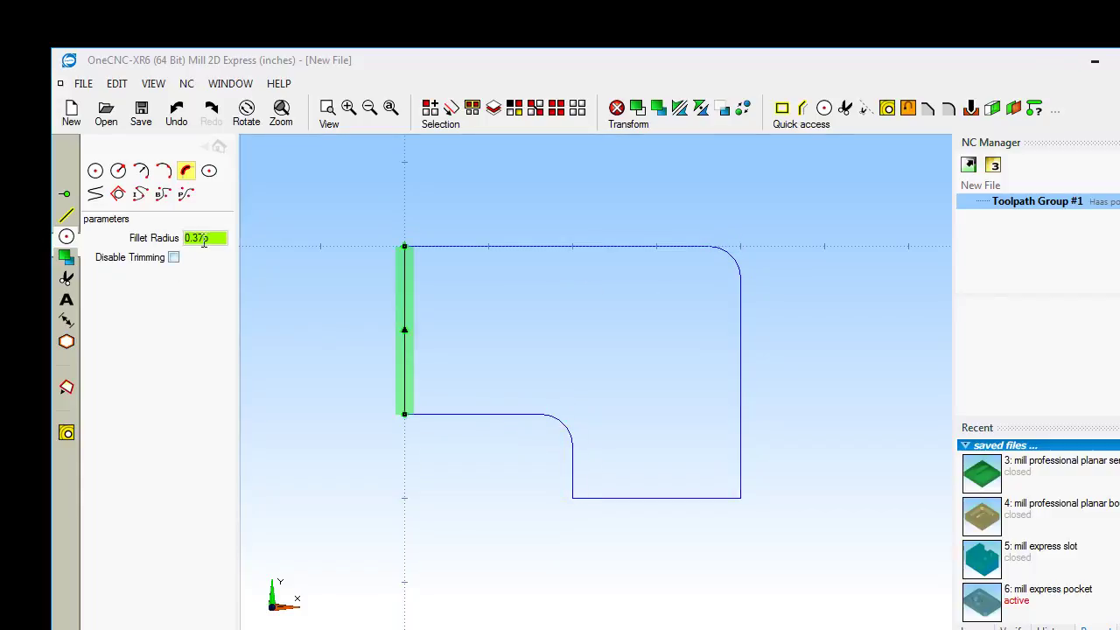
{"action": "right_click", "coordinate": [317, 333]}
- Chamfer the outline's top-left corner by 0.5 between the left and top edges
{"action": "left_click", "coordinate": [69, 217]}
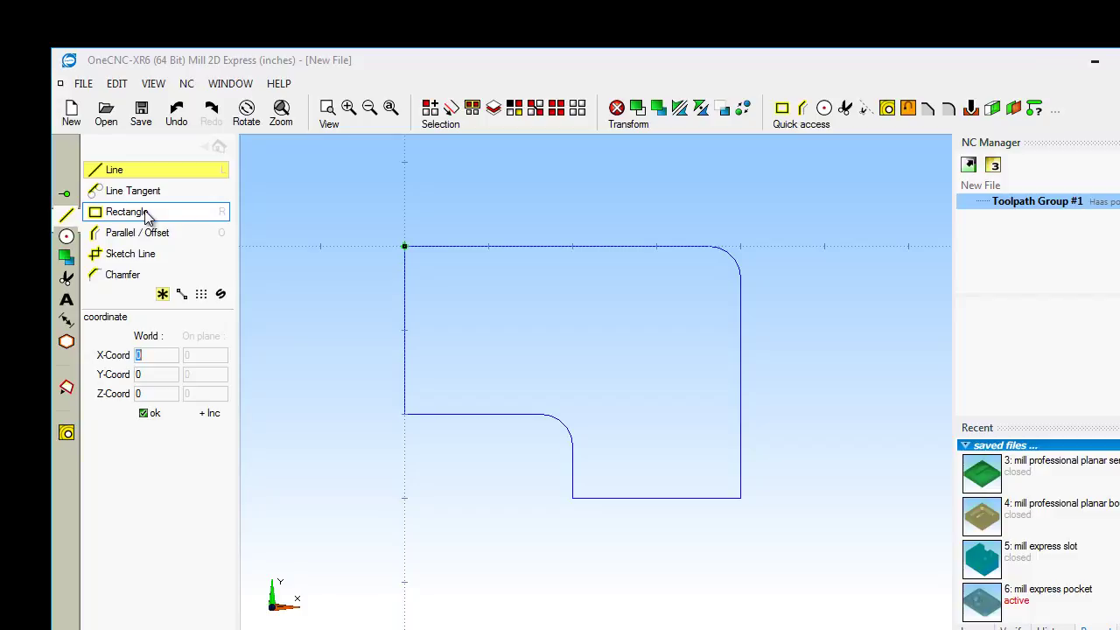
{"action": "left_click", "coordinate": [116, 276]}
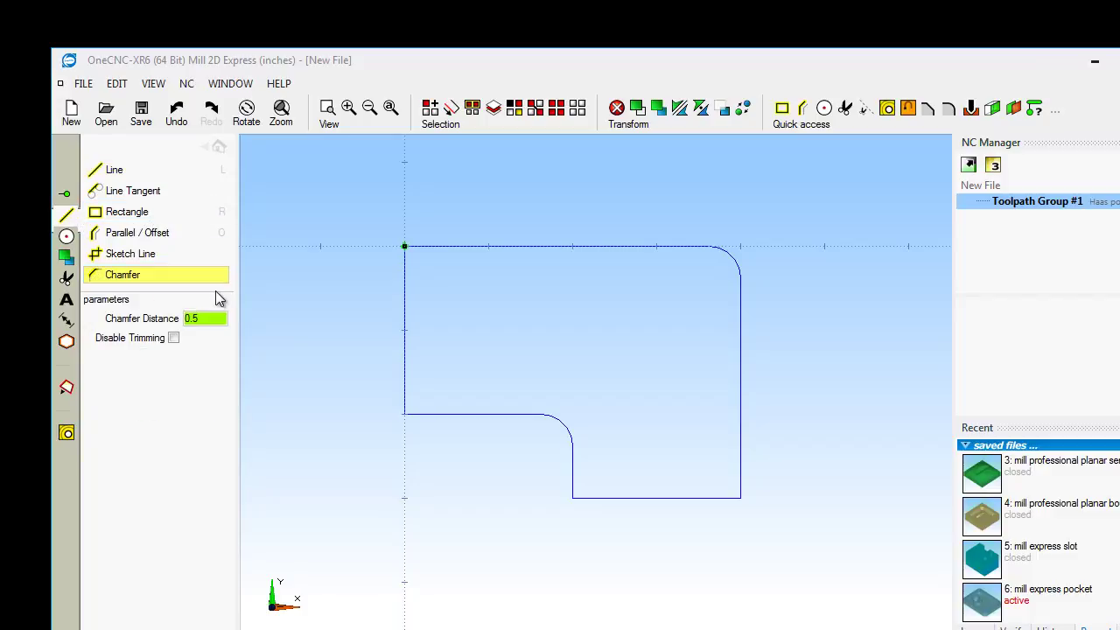
{"action": "left_click", "coordinate": [404, 301]}
{"action": "left_click", "coordinate": [476, 246]}
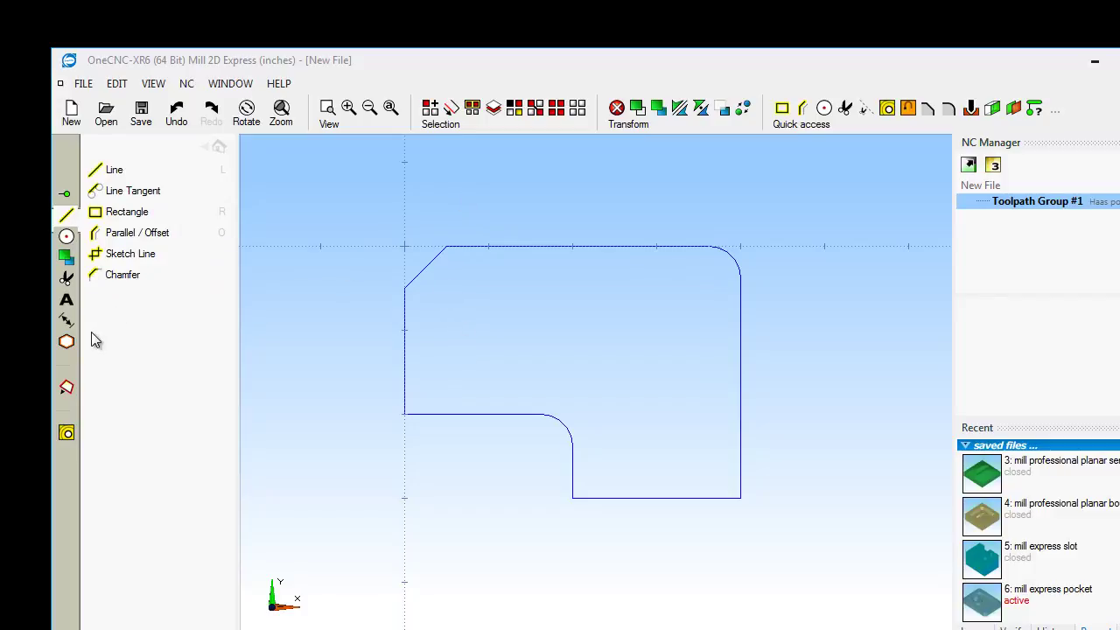
- Draw a 0.5-diameter circle centred at X 3.625, Y -0.375 inside the top-right corner
{"action": "left_click", "coordinate": [66, 235]}
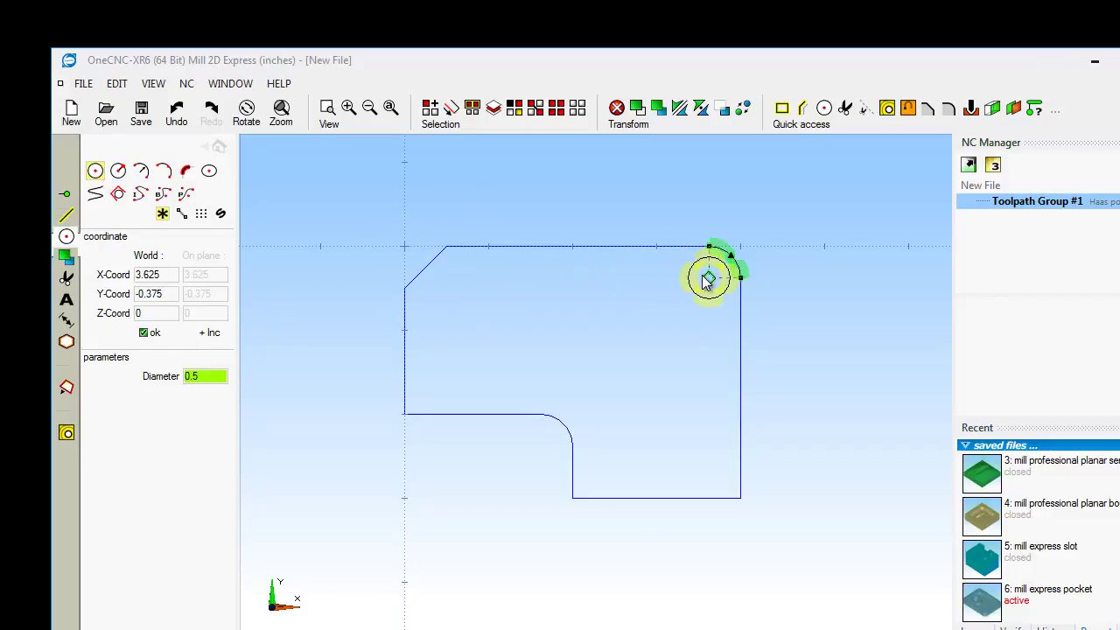
{"action": "left_click", "coordinate": [707, 278]}
{"action": "key", "text": "Escape"}
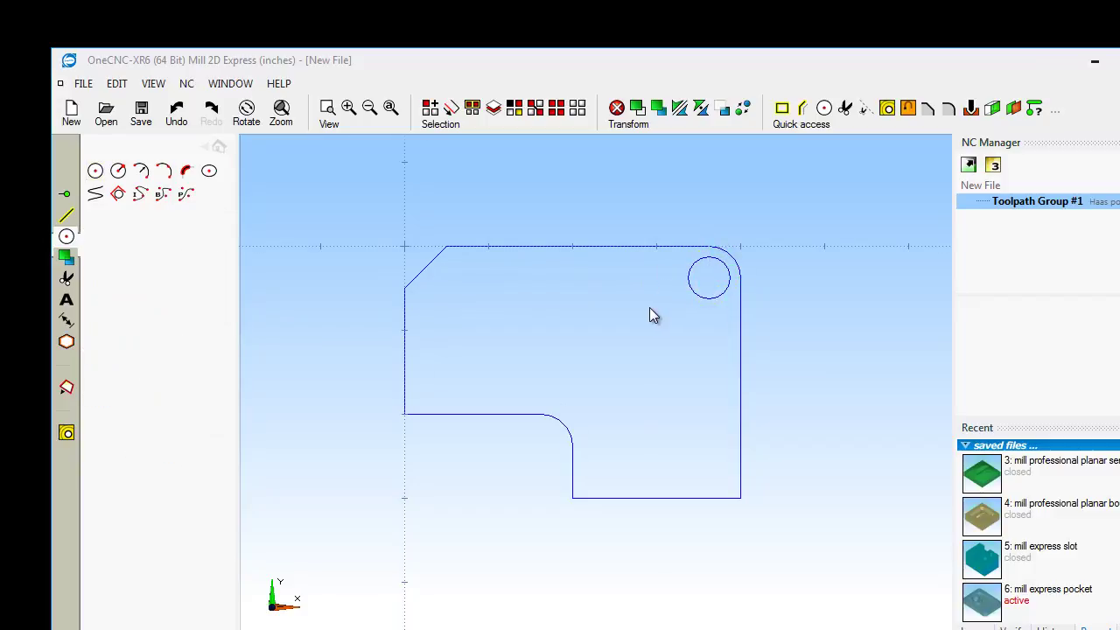
{"action": "scroll", "coordinate": [650, 307], "scroll_direction": "down", "scroll_amount": 4}
{"action": "left_click", "coordinate": [218, 147]}
{"action": "scroll", "coordinate": [545, 393], "scroll_direction": "up", "scroll_amount": 3}
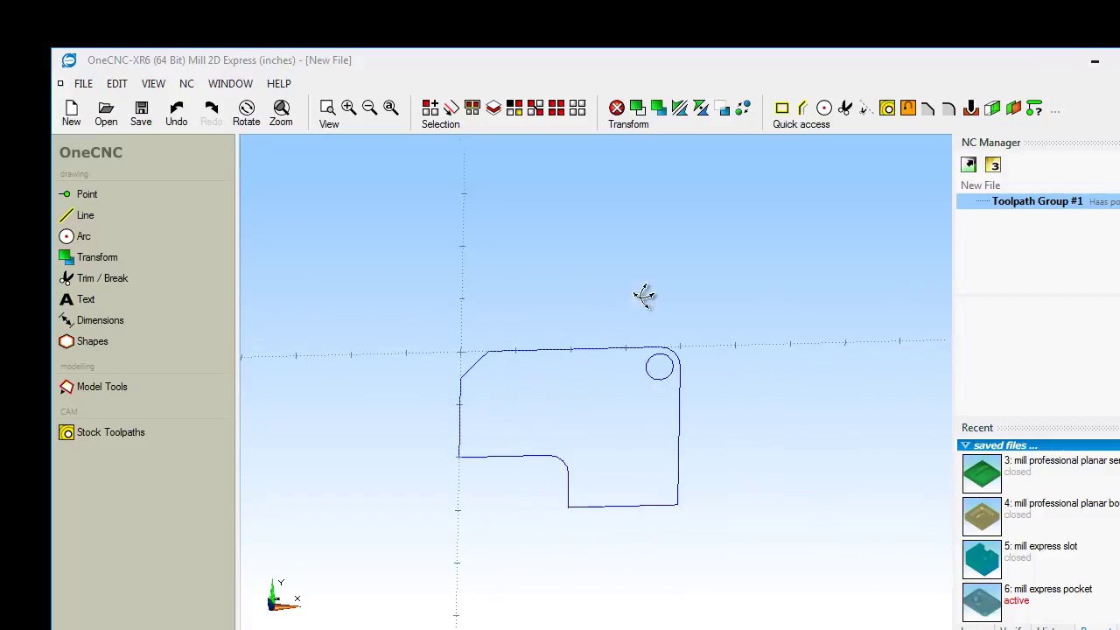
- Chain the part outline for a Mill Profile starting on the top edge and open its settings
{"action": "middle_click_drag", "start_coordinate": [643, 294], "coordinate": [675, 302]}
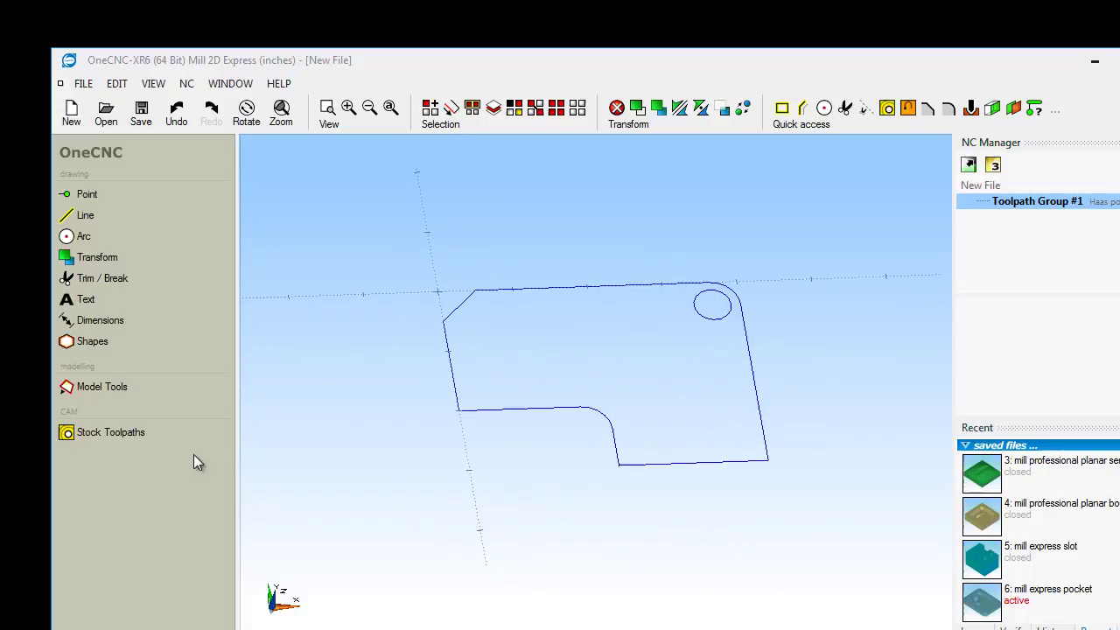
{"action": "left_click", "coordinate": [127, 432]}
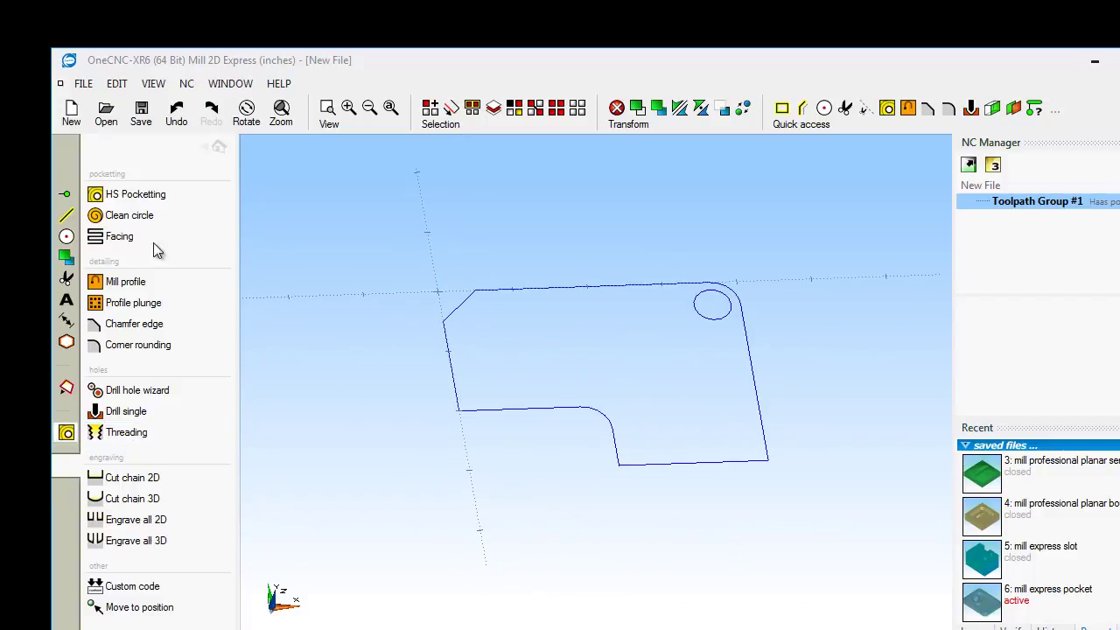
{"action": "left_click", "coordinate": [131, 282]}
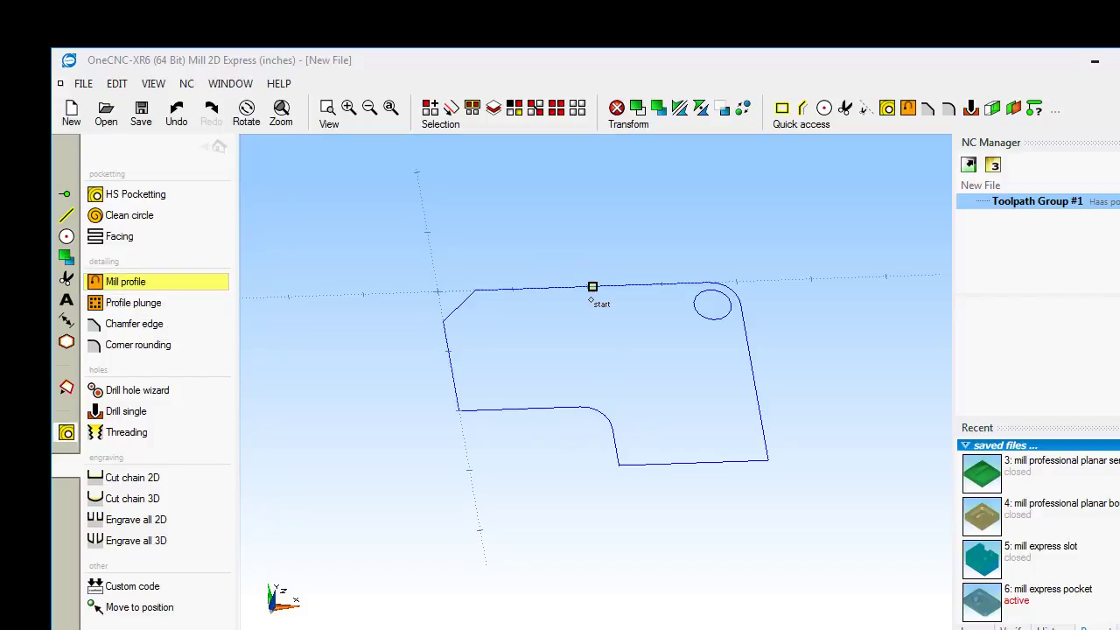
{"action": "left_click", "coordinate": [604, 286]}
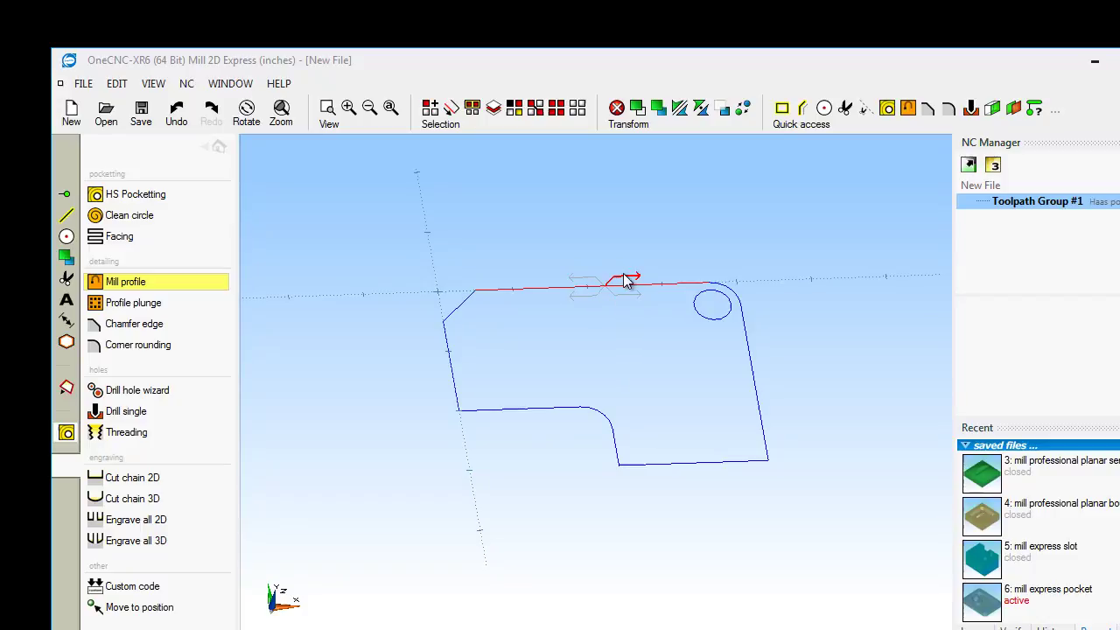
{"action": "left_click", "coordinate": [624, 279]}
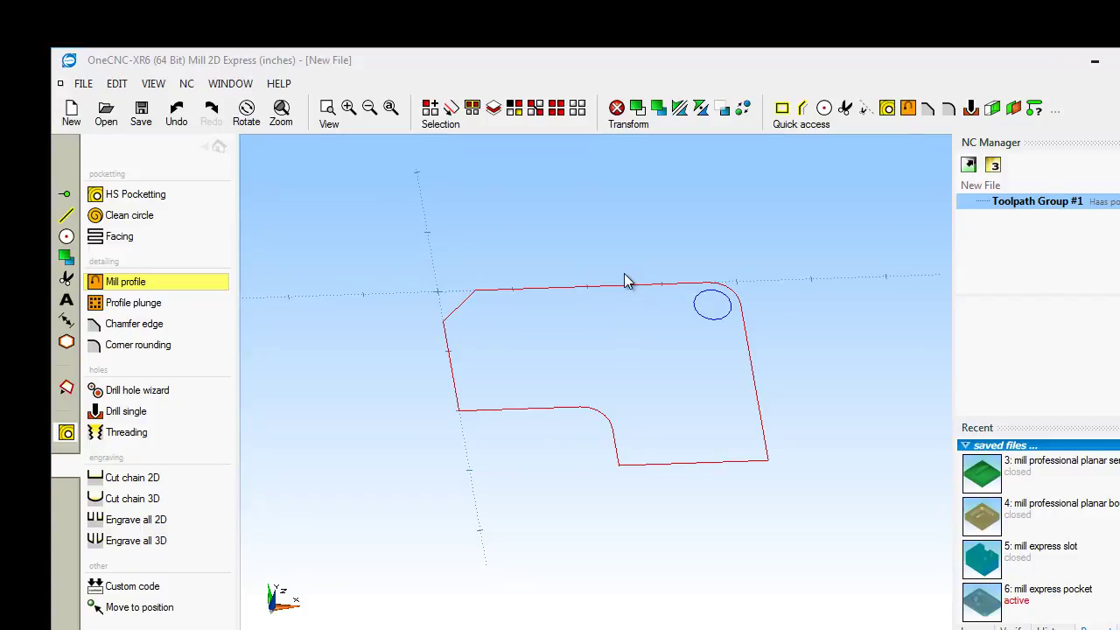
{"action": "right_click", "coordinate": [624, 273]}
- Give the profile tool overall length 1.5 and a 0.5 Rapid Z Plane with the plunge, material-top and final Z clearances
{"action": "left_click_drag", "start_coordinate": [505, 69], "coordinate": [399, 64]}
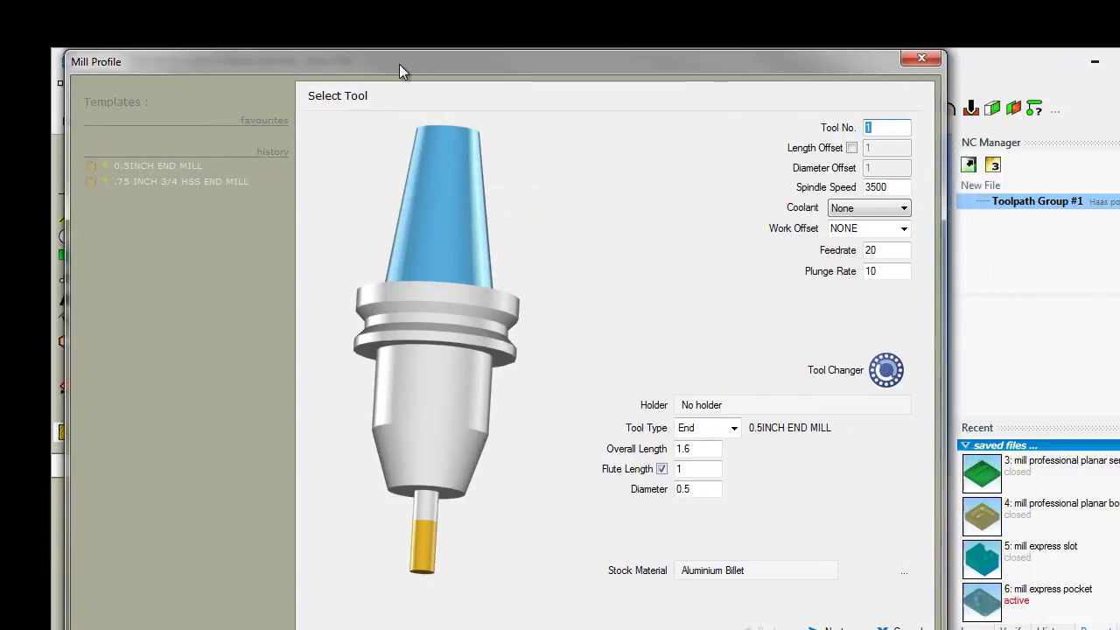
{"action": "left_click", "coordinate": [689, 449]}
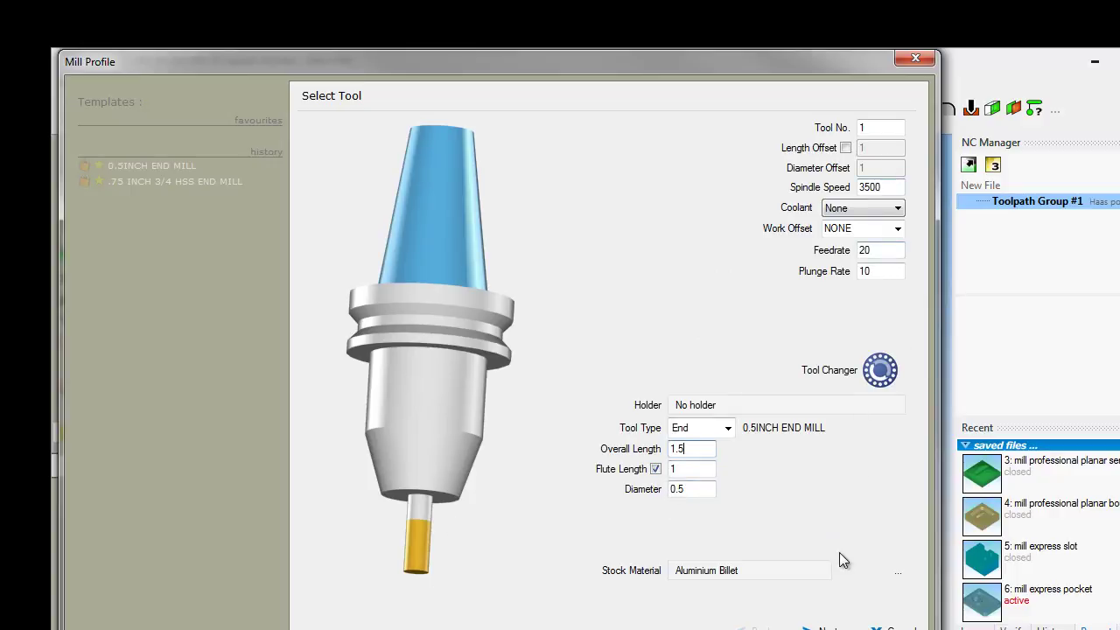
{"action": "left_click", "coordinate": [822, 628]}
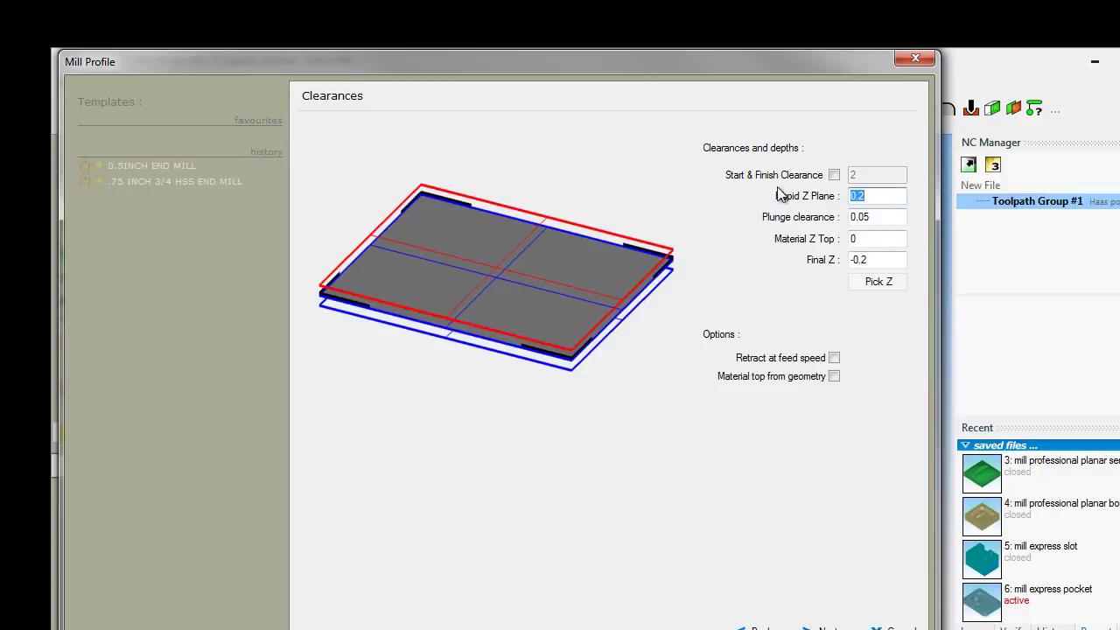
{"action": "double_click", "coordinate": [851, 196]}
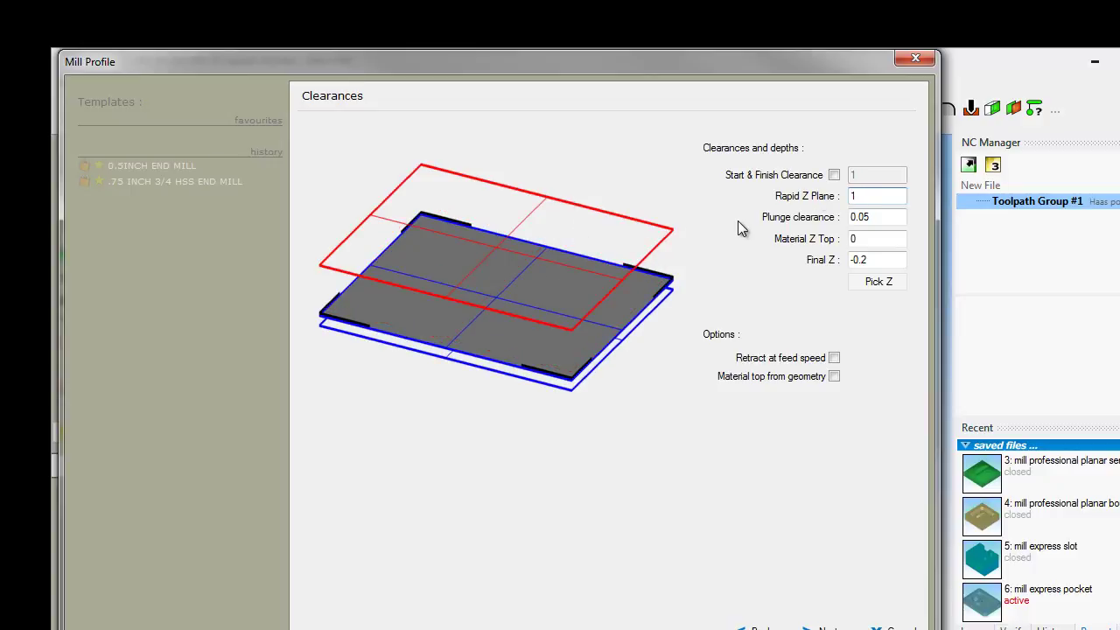
{"action": "double_click", "coordinate": [850, 196]}
{"action": "double_click", "coordinate": [850, 238]}
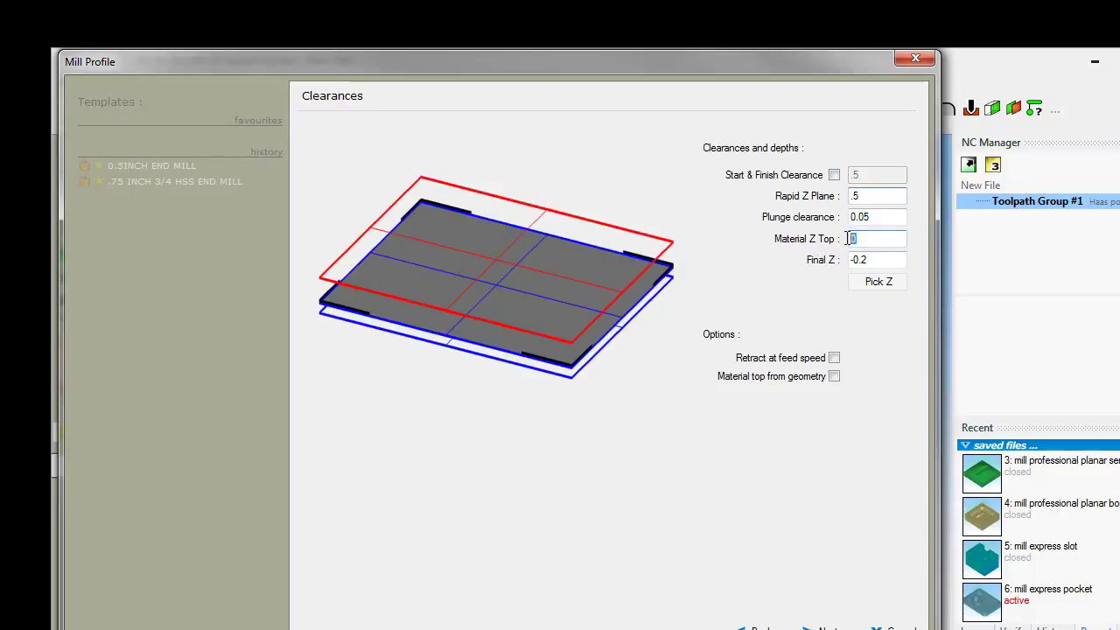
{"action": "double_click", "coordinate": [877, 217]}
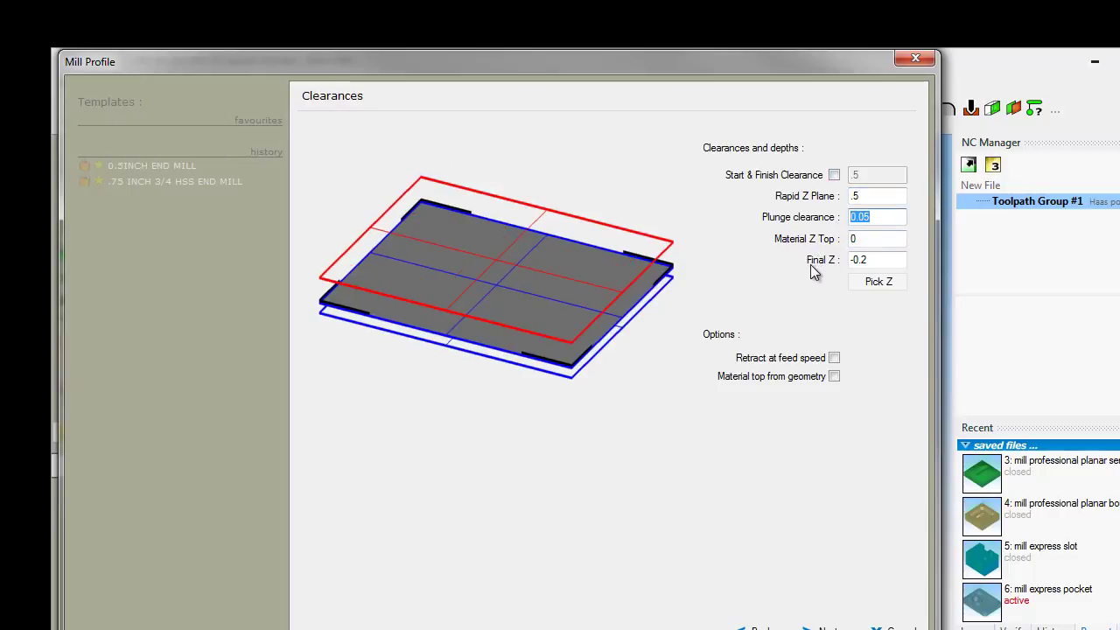
{"action": "double_click", "coordinate": [890, 260]}
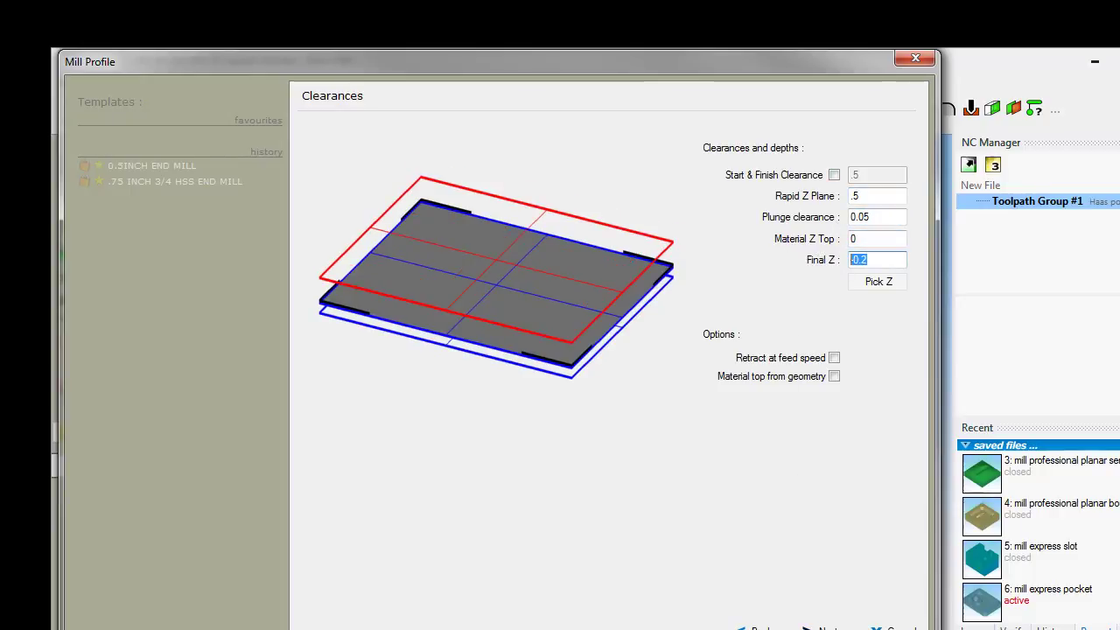
{"action": "key", "text": "Return"}
{"action": "key", "text": "Return"}
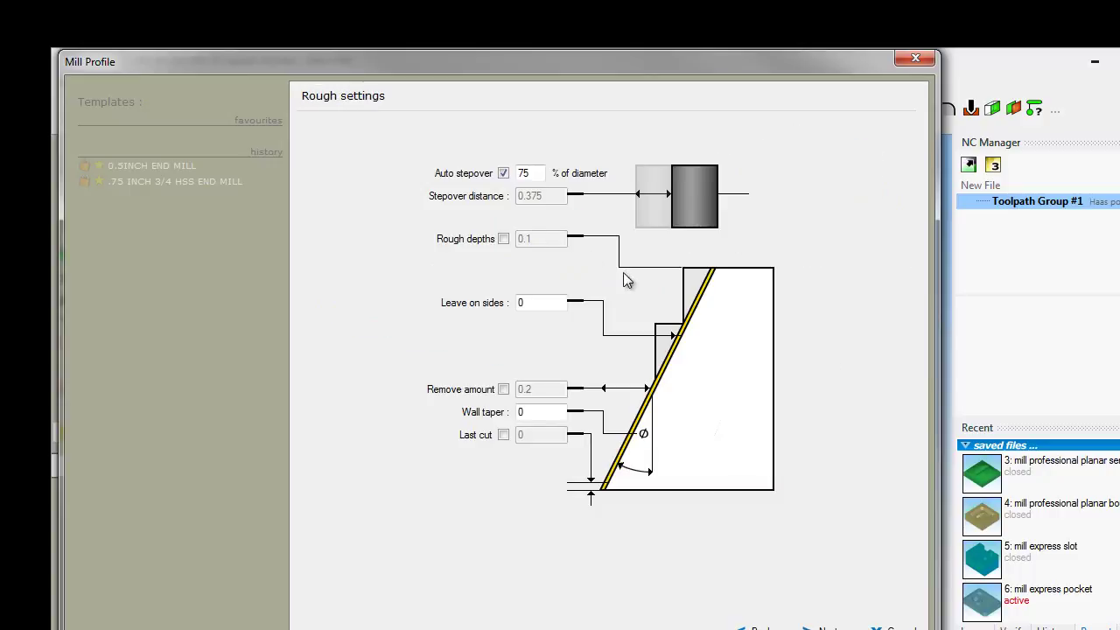
- Accept the Rough, Finish and Entry/exit defaults to generate 1:Mill Profile around the outline
{"action": "left_click", "coordinate": [822, 624]}
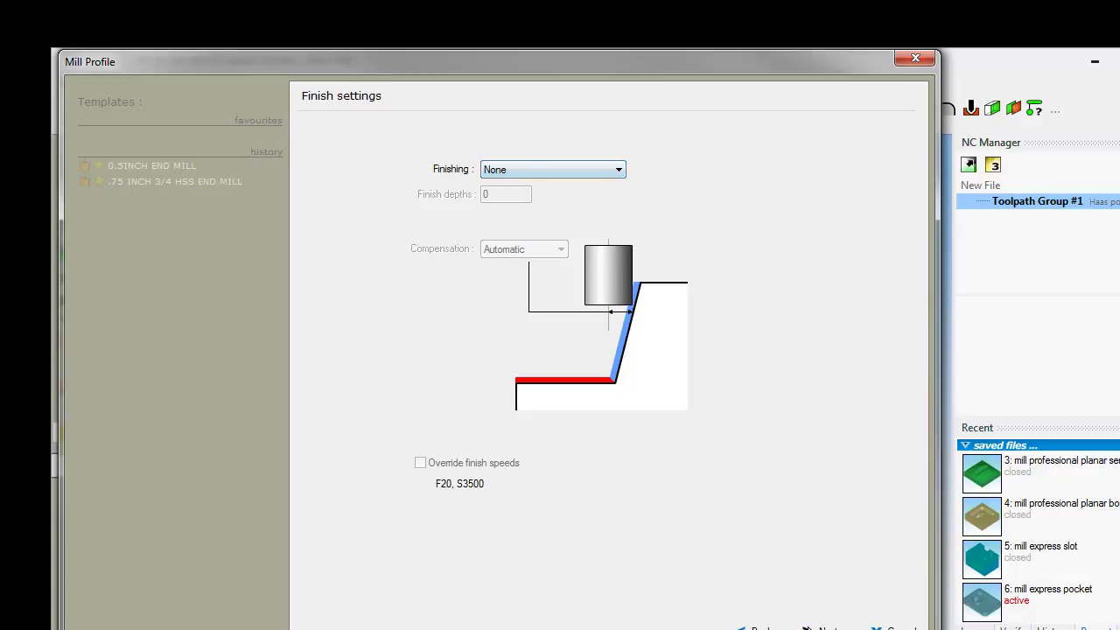
{"action": "left_click", "coordinate": [818, 626]}
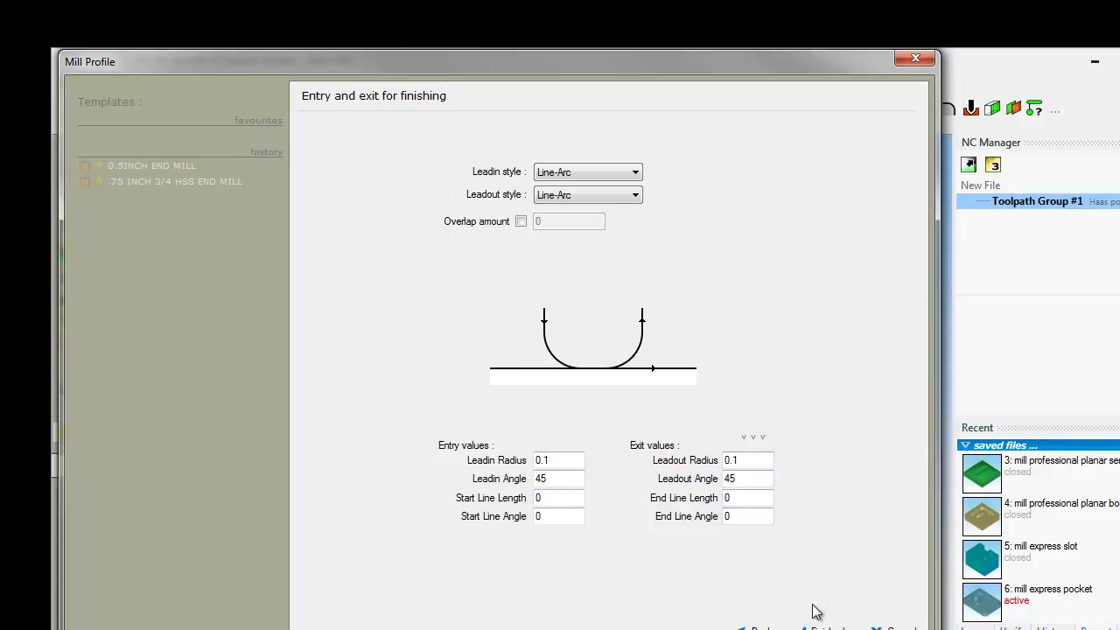
{"action": "left_click", "coordinate": [827, 627]}
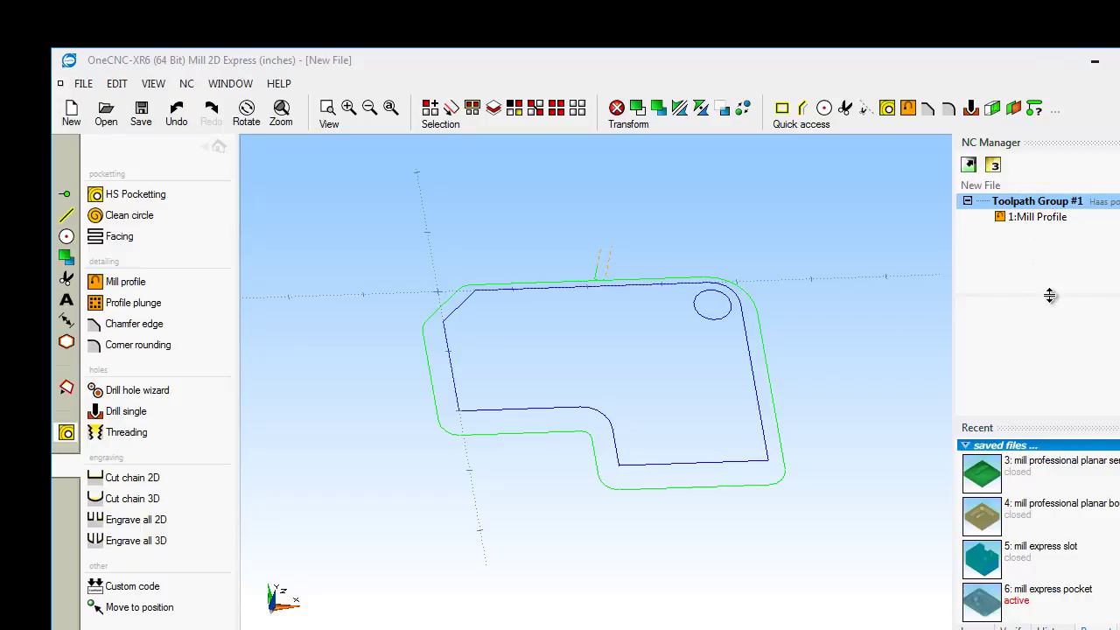
- Edit the 1:Mill Profile operation to spindle speed 4000 and regenerate it
{"action": "right_click", "coordinate": [1033, 222]}
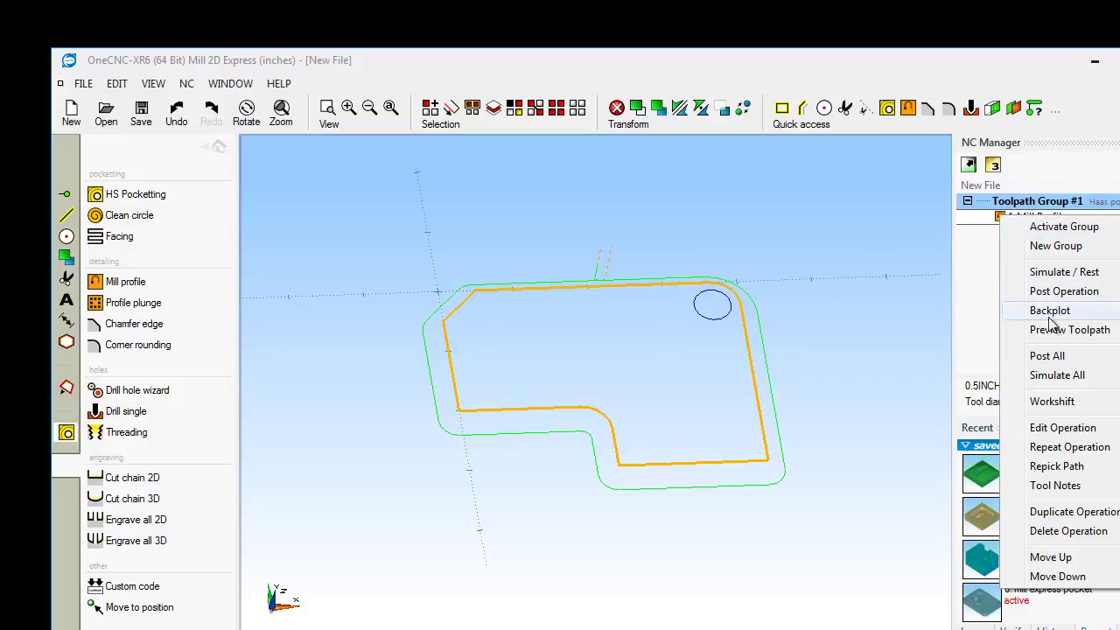
{"action": "left_click", "coordinate": [1059, 428]}
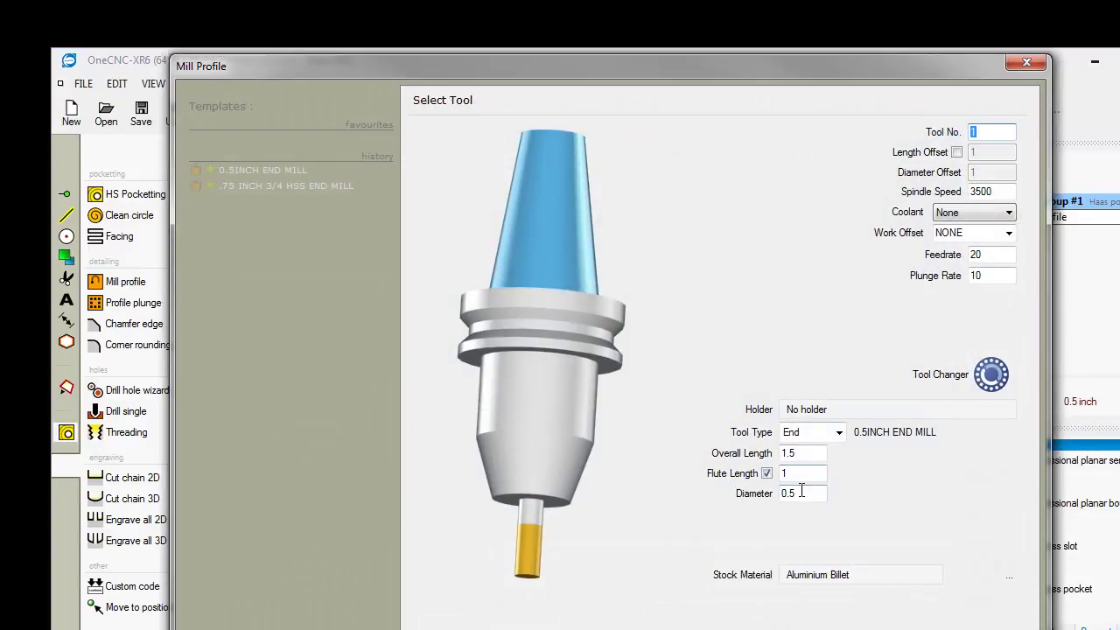
{"action": "left_click_drag", "start_coordinate": [1002, 192], "coordinate": [921, 194]}
{"action": "type", "text": "40"}
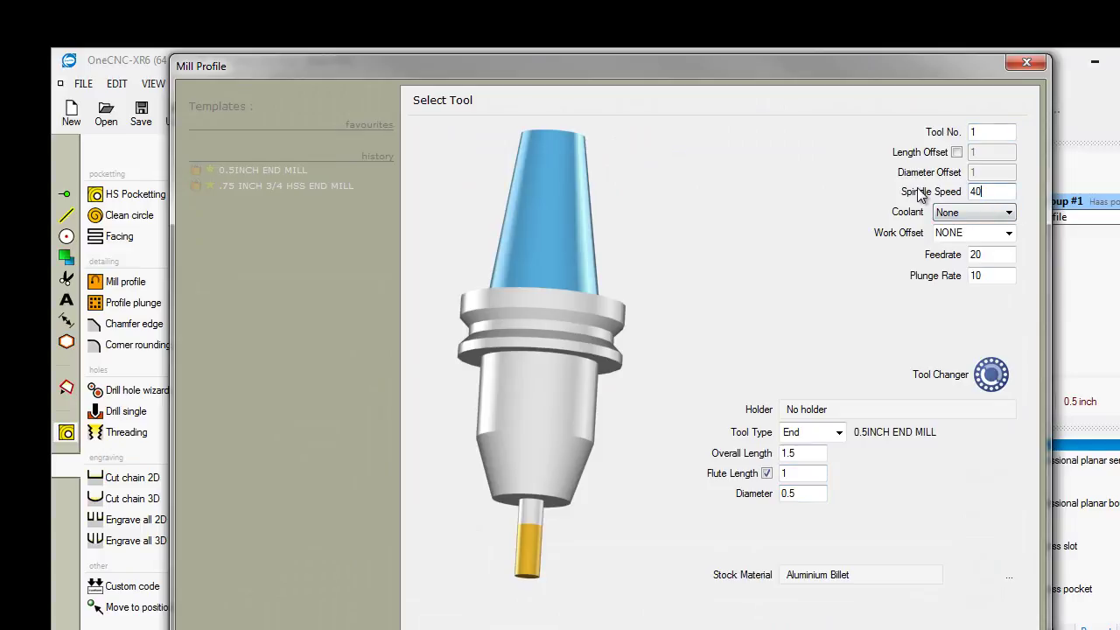
{"action": "type", "text": "00"}
{"action": "key", "text": "Return"}
{"action": "key", "text": "Return"}
{"action": "key", "text": "Return"}
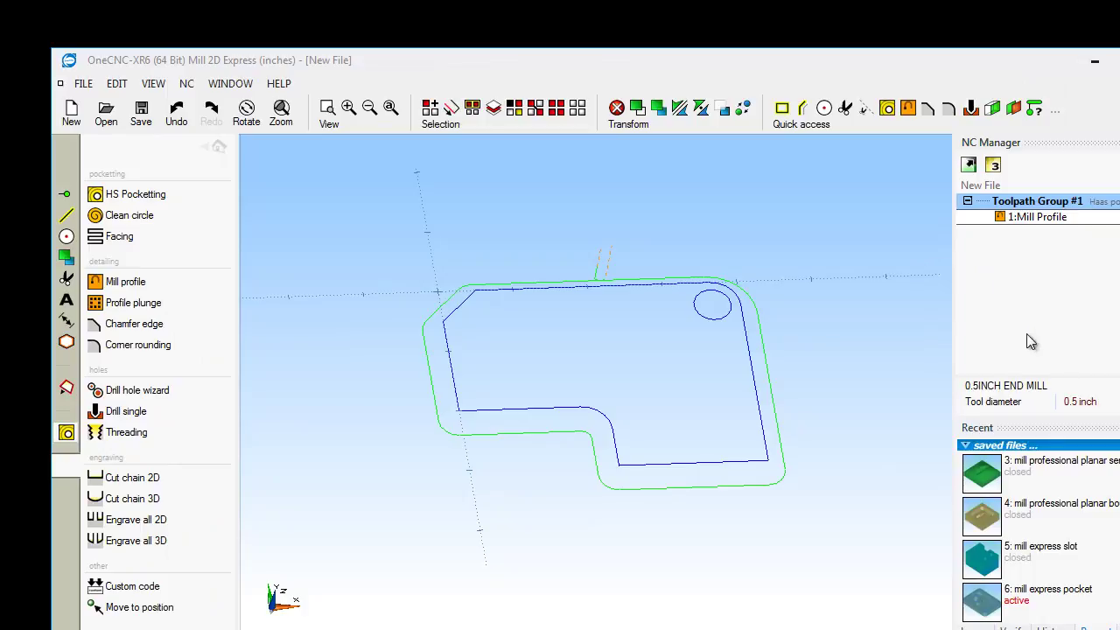
- Change the Mill Profile spindle speed in the NC Manager properties to 3500
{"action": "left_click_drag", "start_coordinate": [1047, 374], "coordinate": [1060, 274]}
{"action": "scroll", "coordinate": [1037, 350], "scroll_direction": "down", "scroll_amount": 2}
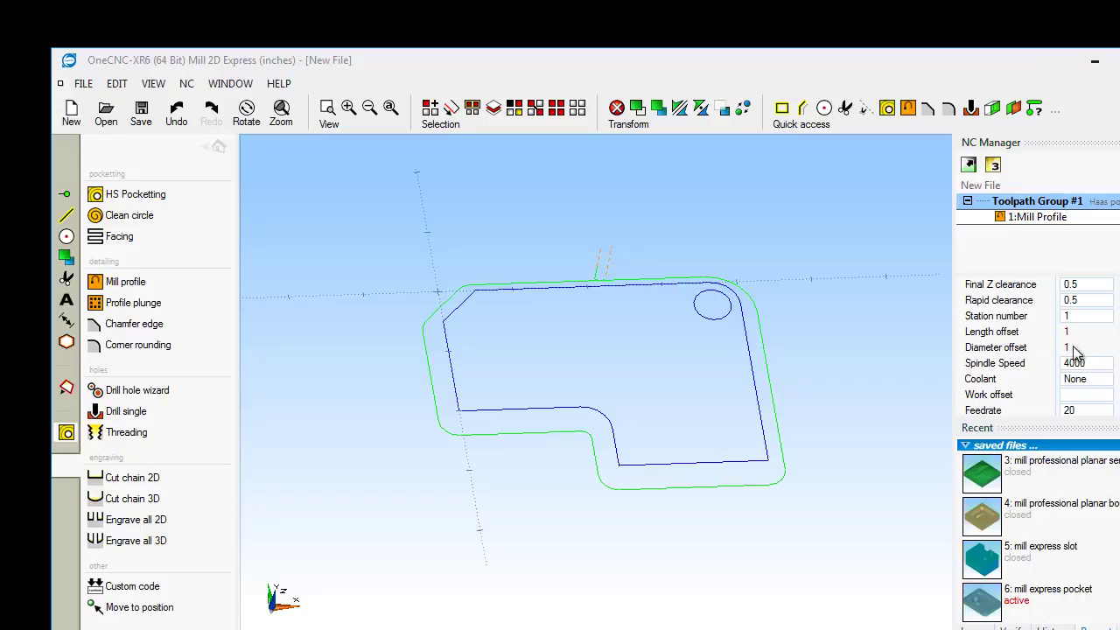
{"action": "left_click", "coordinate": [1085, 362]}
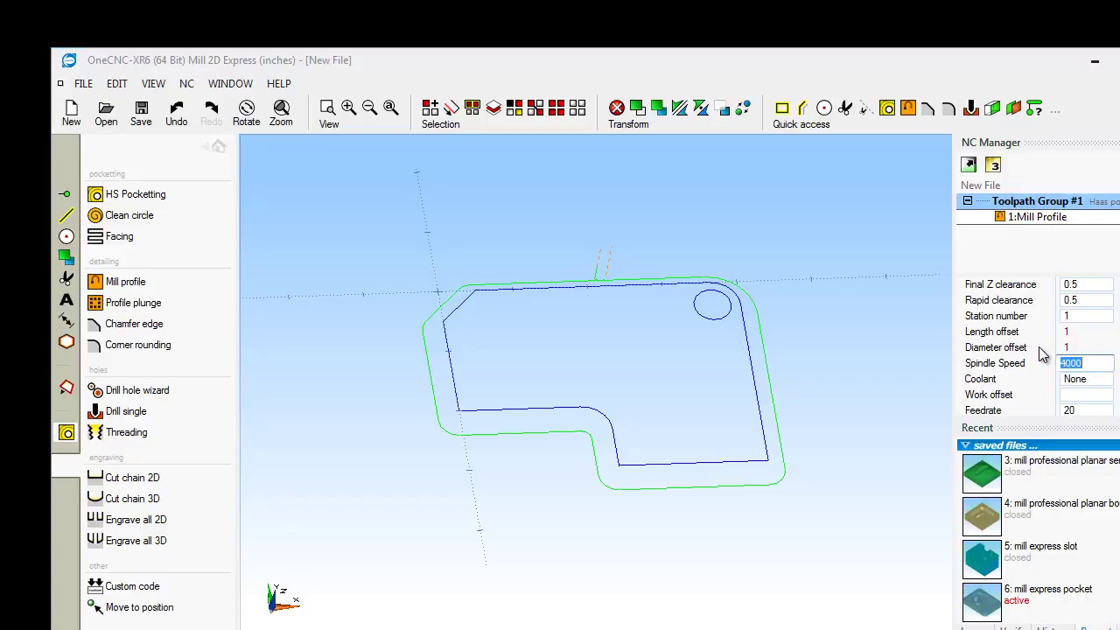
{"action": "type", "text": "350"}
{"action": "key", "text": "Return"}
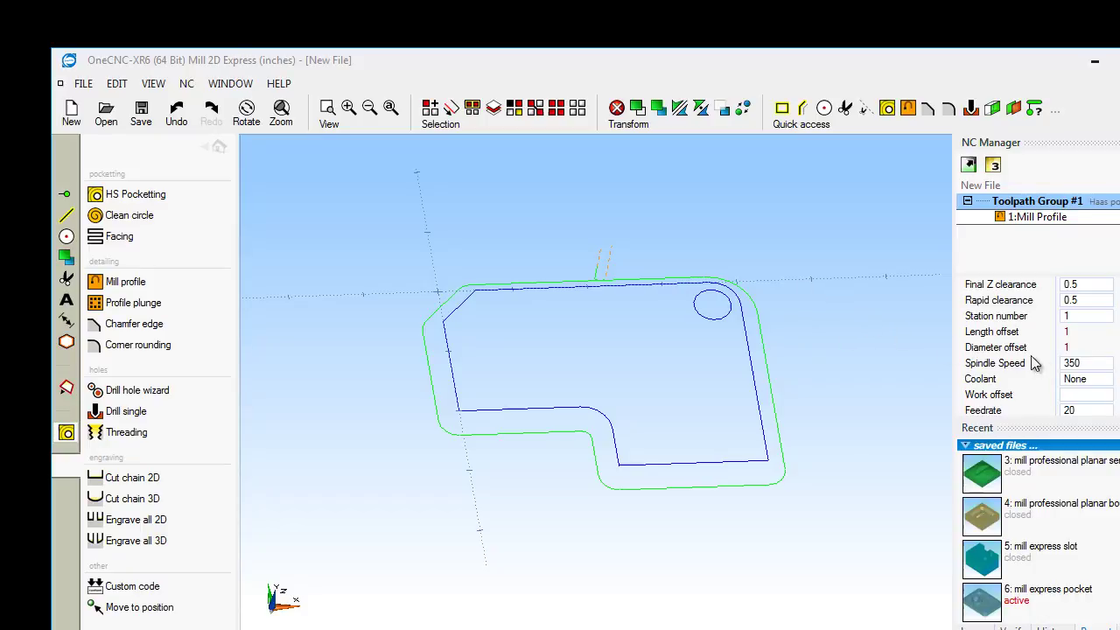
{"action": "left_click", "coordinate": [1092, 362]}
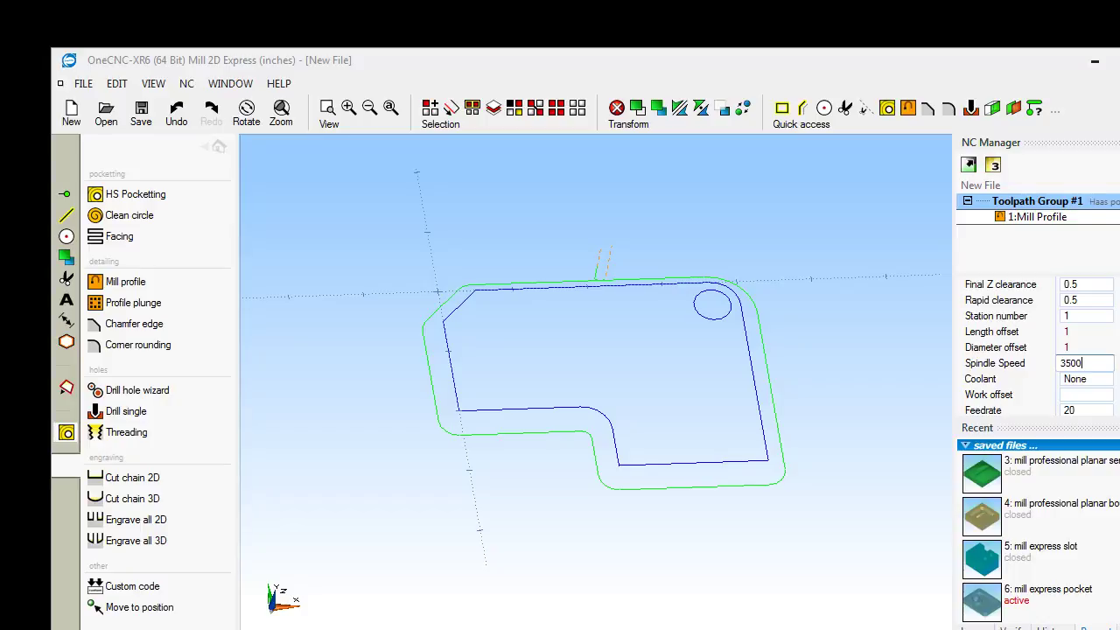
{"action": "key", "text": "Return"}
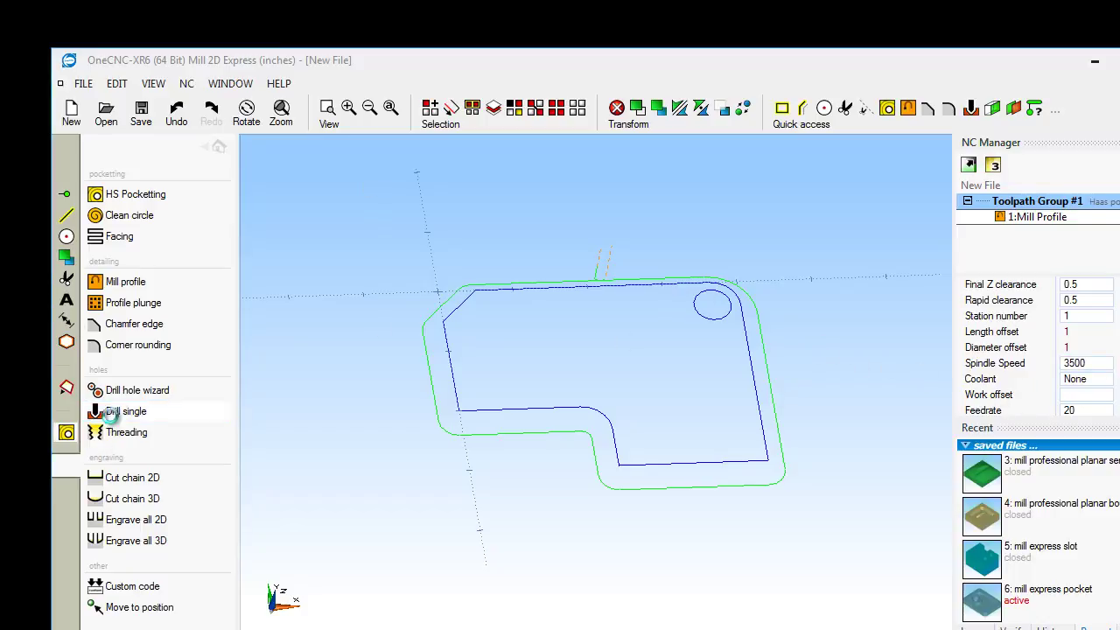
- Place a single drill point at the small circle's arc centre and open the Drilling Cycle
{"action": "left_click", "coordinate": [110, 415]}
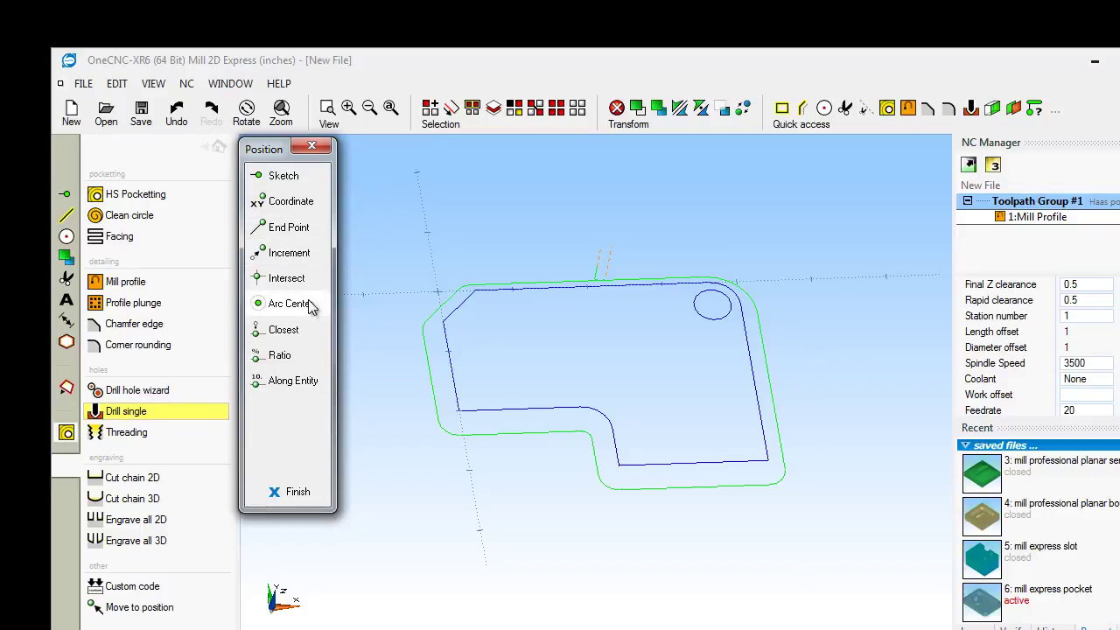
{"action": "left_click", "coordinate": [290, 303]}
{"action": "left_click", "coordinate": [711, 318]}
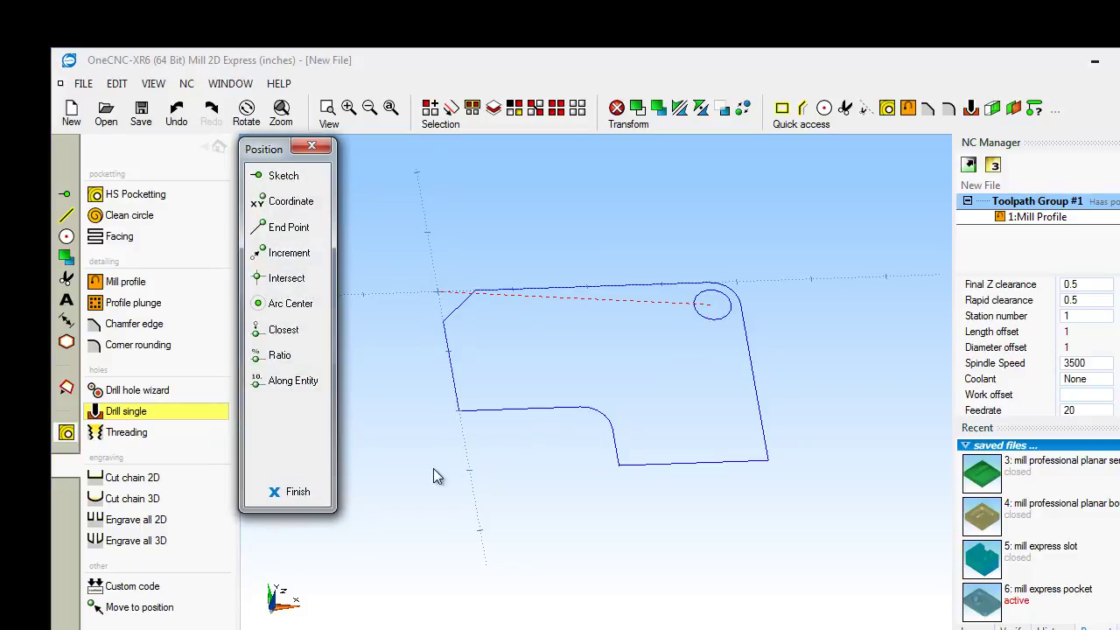
{"action": "left_click", "coordinate": [297, 493]}
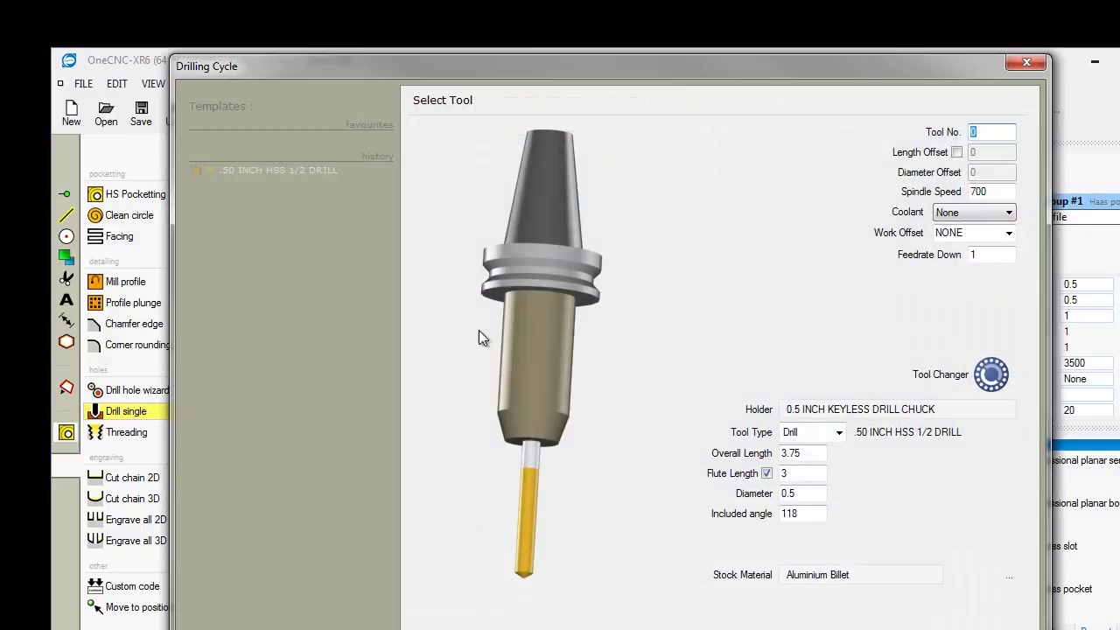
{"action": "left_click_drag", "start_coordinate": [385, 66], "coordinate": [276, 58]}
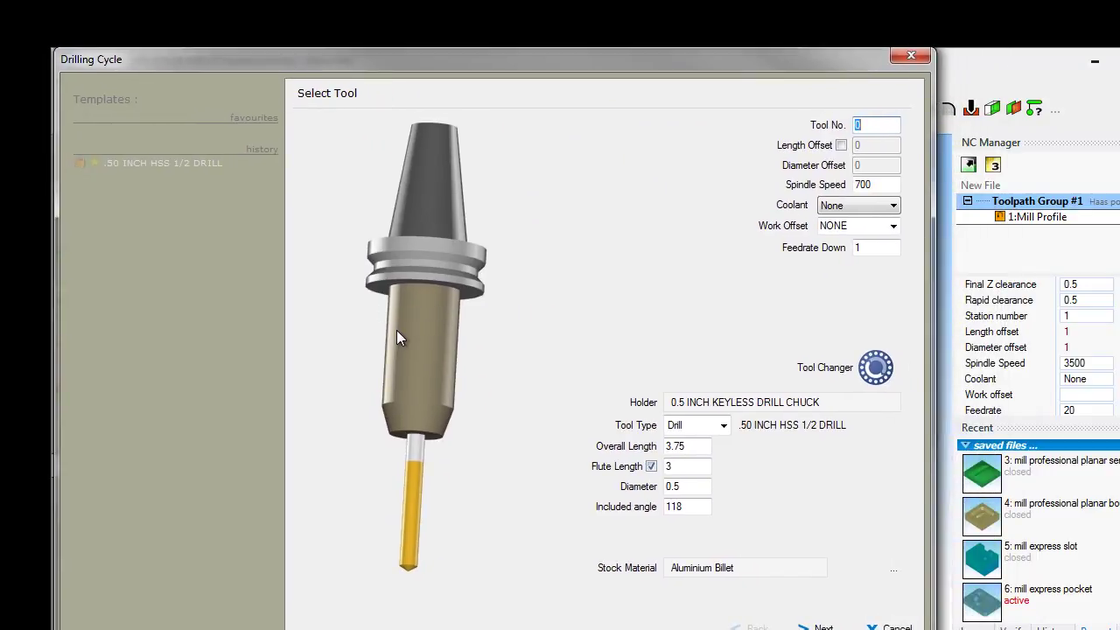
- Pick the .50 INCH HSS 1/2 DRILL from the tool library's Drill list
{"action": "left_click", "coordinate": [426, 336]}
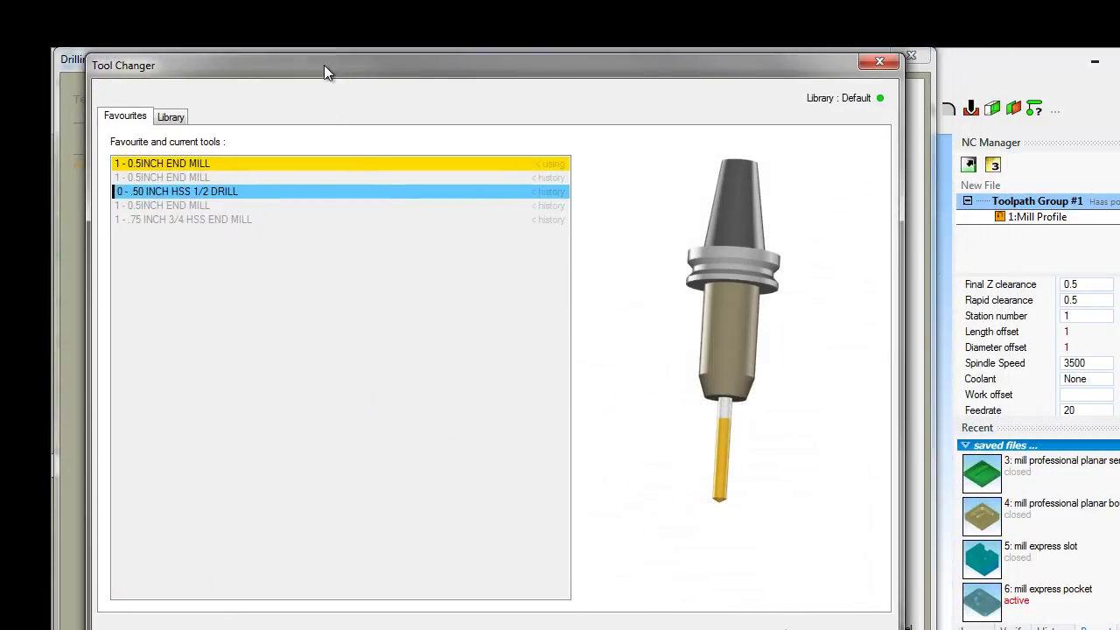
{"action": "left_click", "coordinate": [140, 111]}
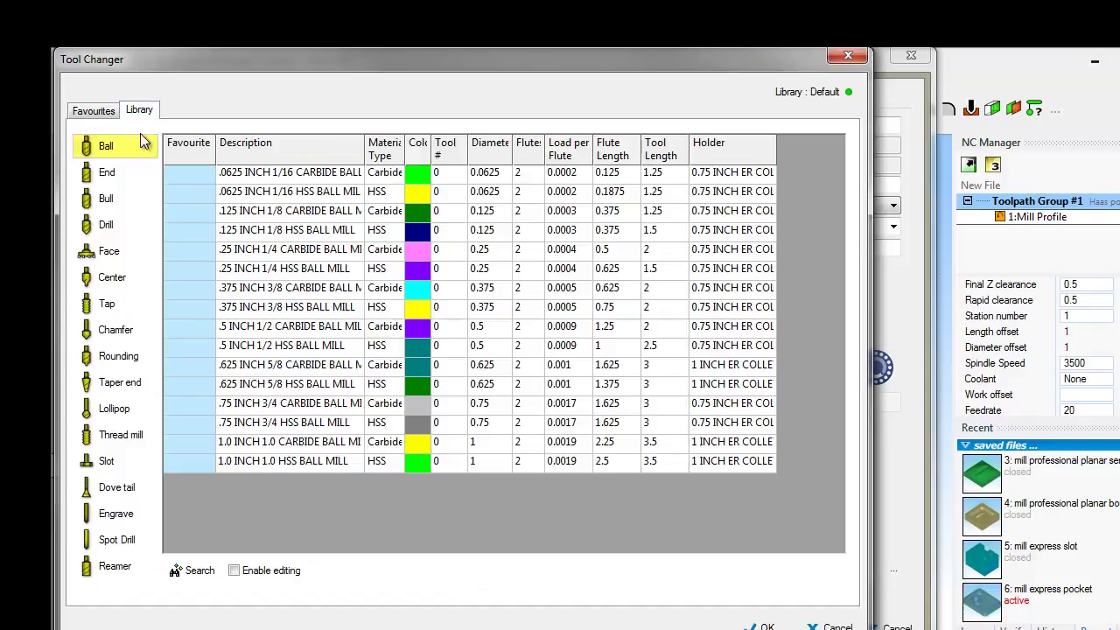
{"action": "left_click", "coordinate": [108, 223]}
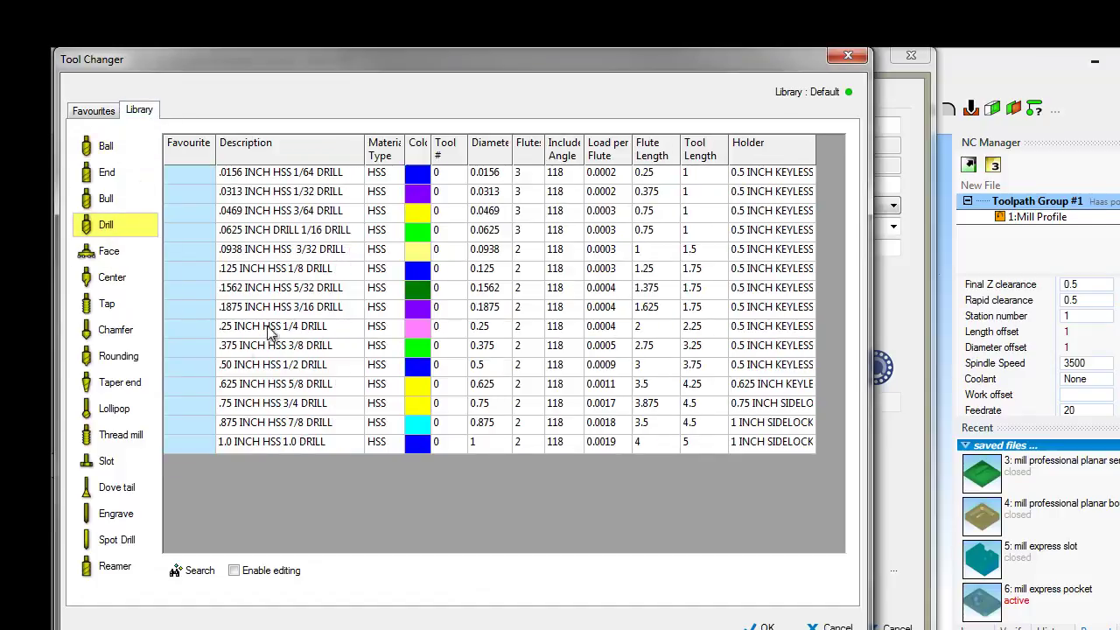
{"action": "left_click", "coordinate": [254, 366]}
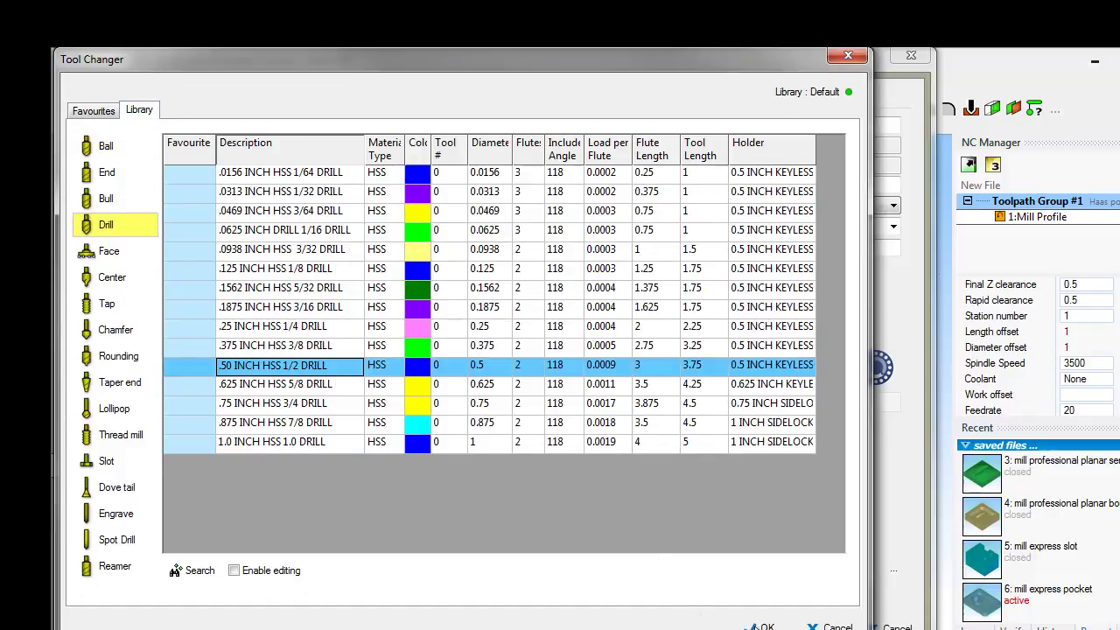
{"action": "left_click", "coordinate": [758, 627]}
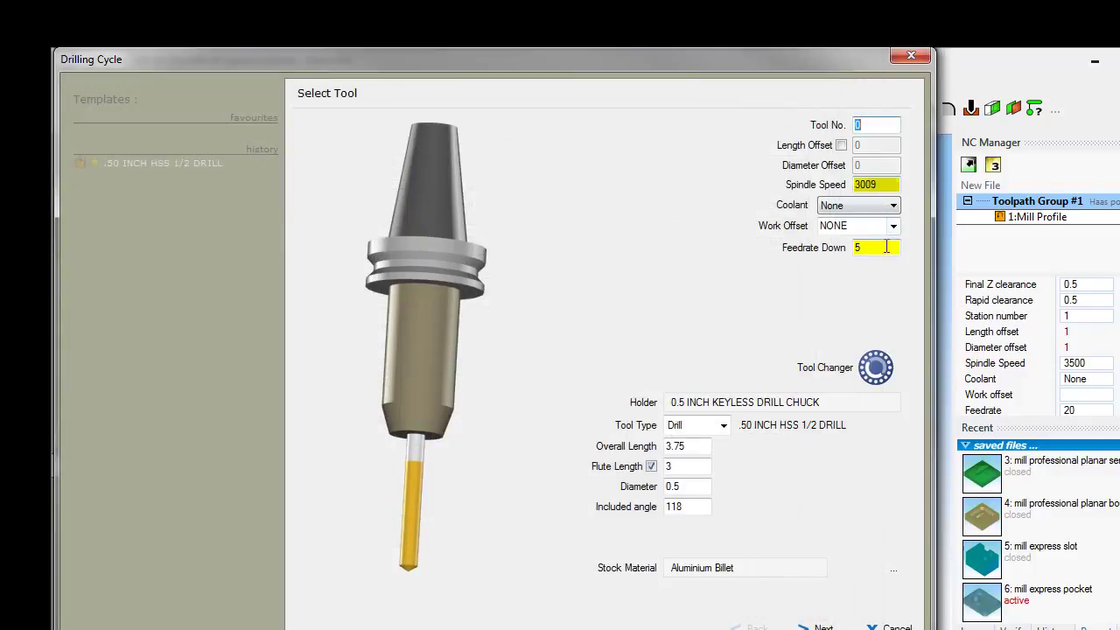
- Set the stock material to Copper
{"action": "left_click", "coordinate": [713, 568]}
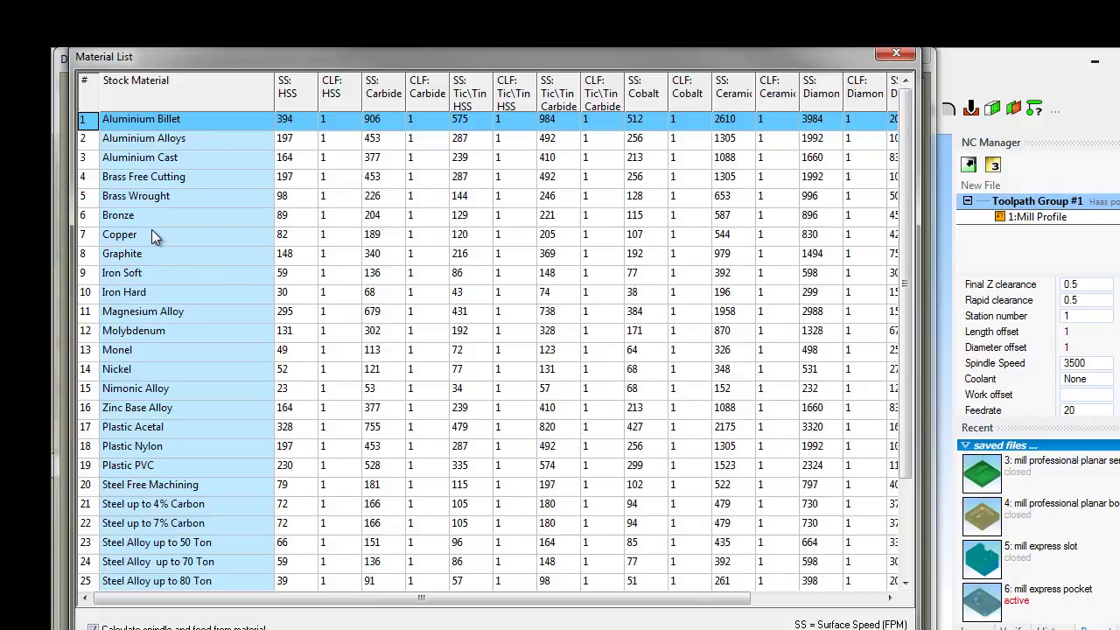
{"action": "left_click", "coordinate": [139, 235]}
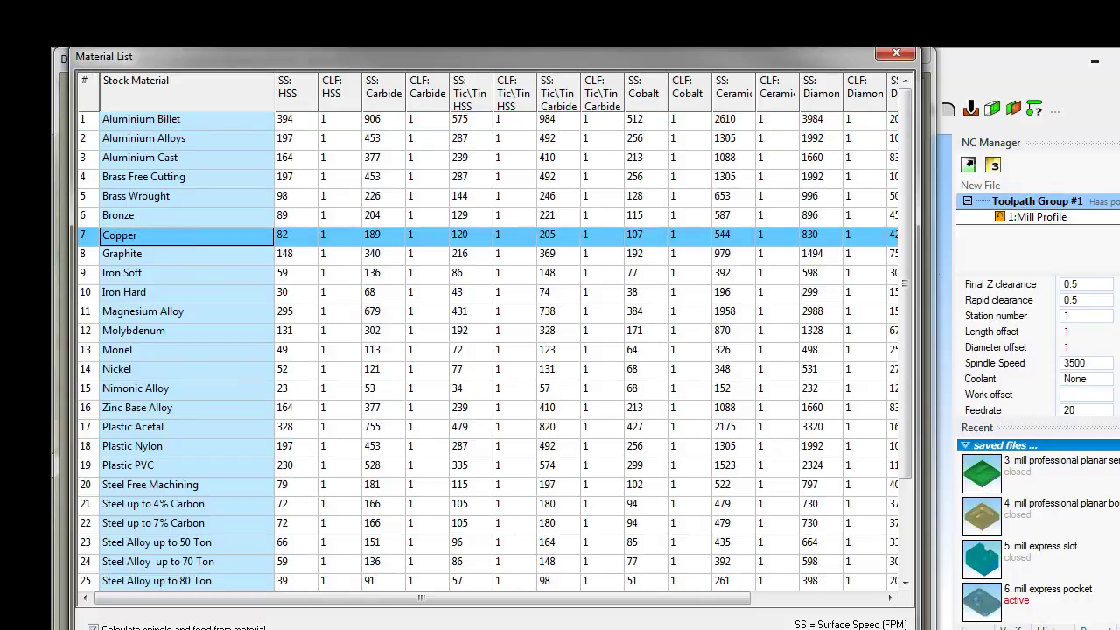
{"action": "key", "text": "Return"}
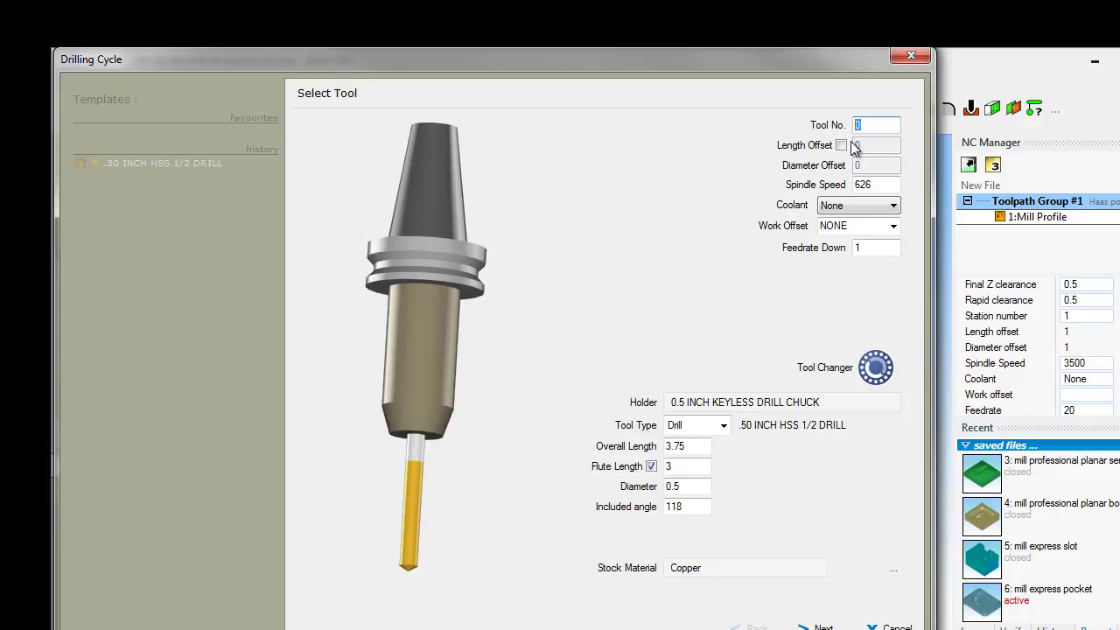
- Make the drill tool 2 with G83 Deep Hole Drilling, Peck Q 0.2, creating 2:Cycle
{"action": "type", "text": "2"}
{"action": "left_click_drag", "start_coordinate": [886, 184], "coordinate": [836, 192]}
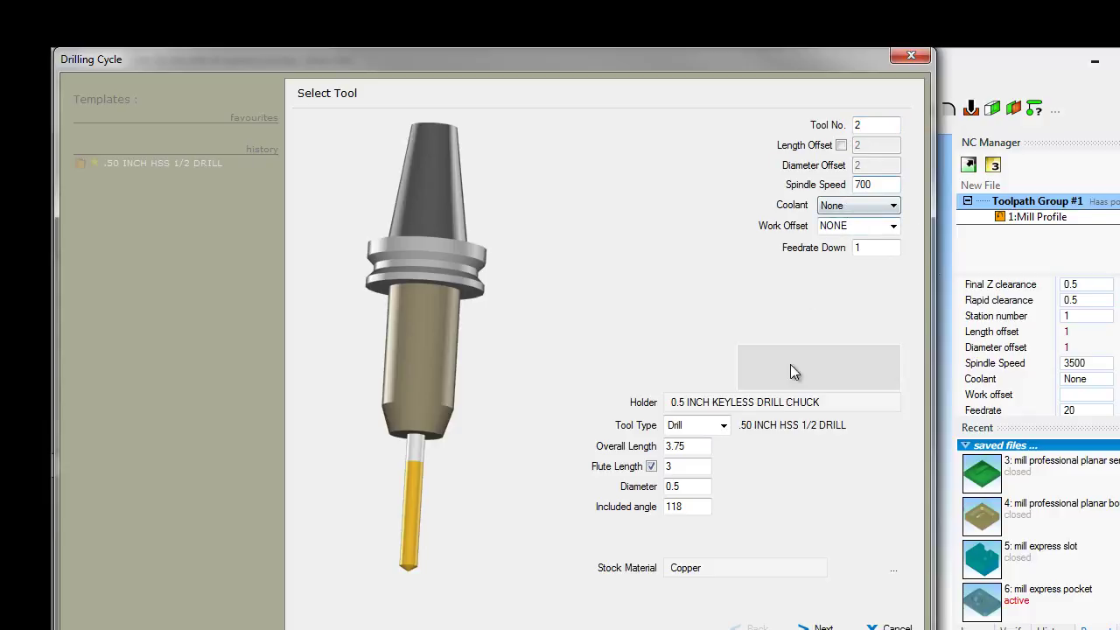
{"action": "left_click", "coordinate": [827, 626]}
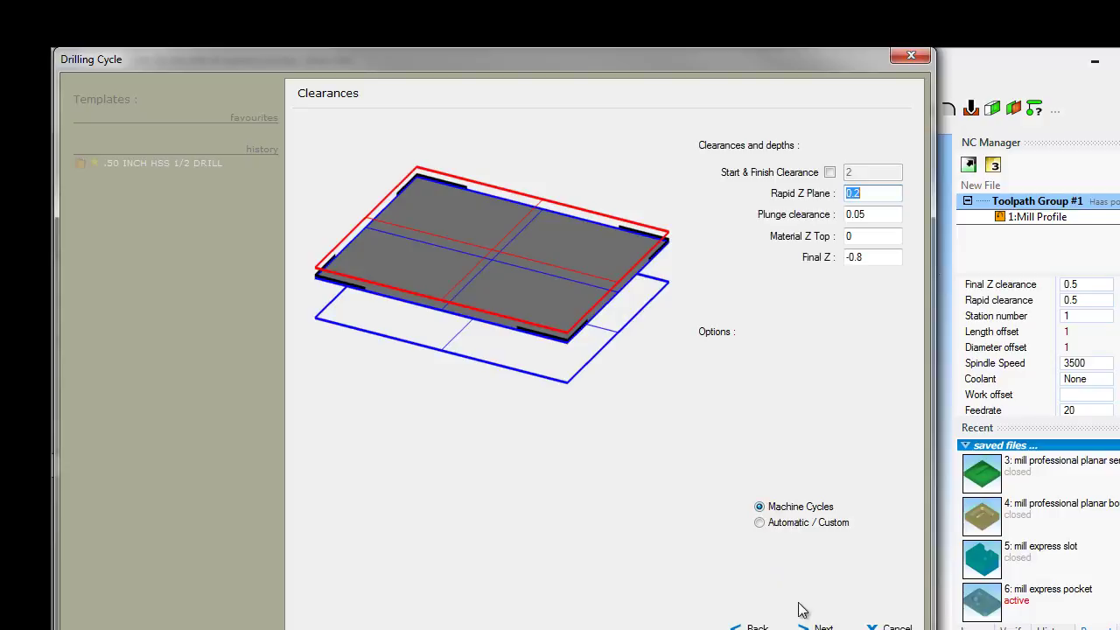
{"action": "left_click", "coordinate": [824, 627]}
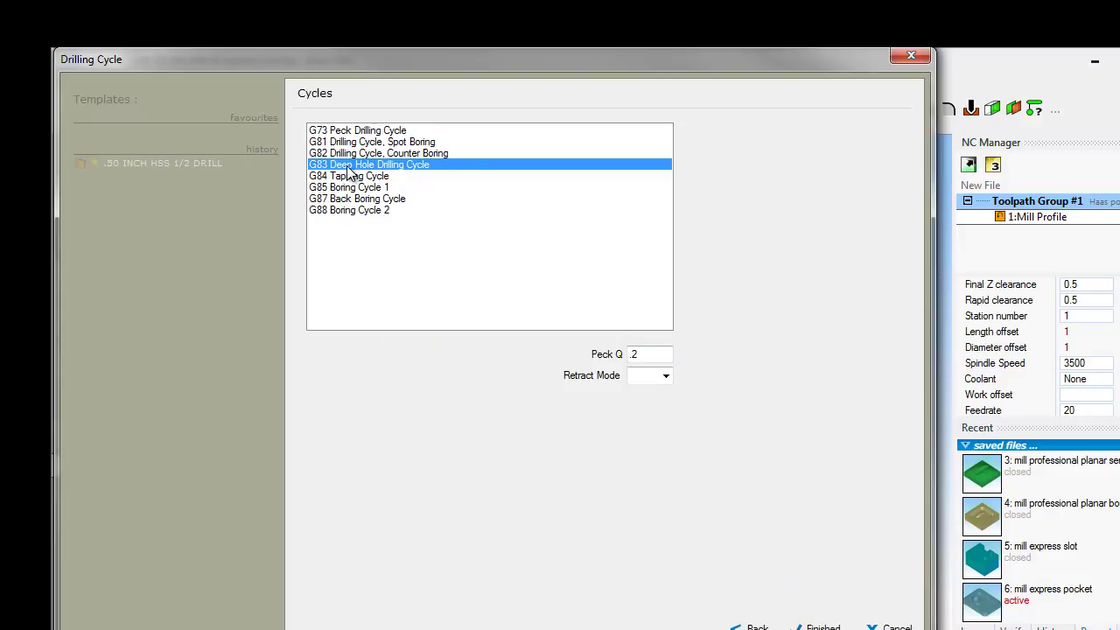
{"action": "left_click_drag", "start_coordinate": [638, 353], "coordinate": [627, 355]}
{"action": "left_click", "coordinate": [818, 626]}
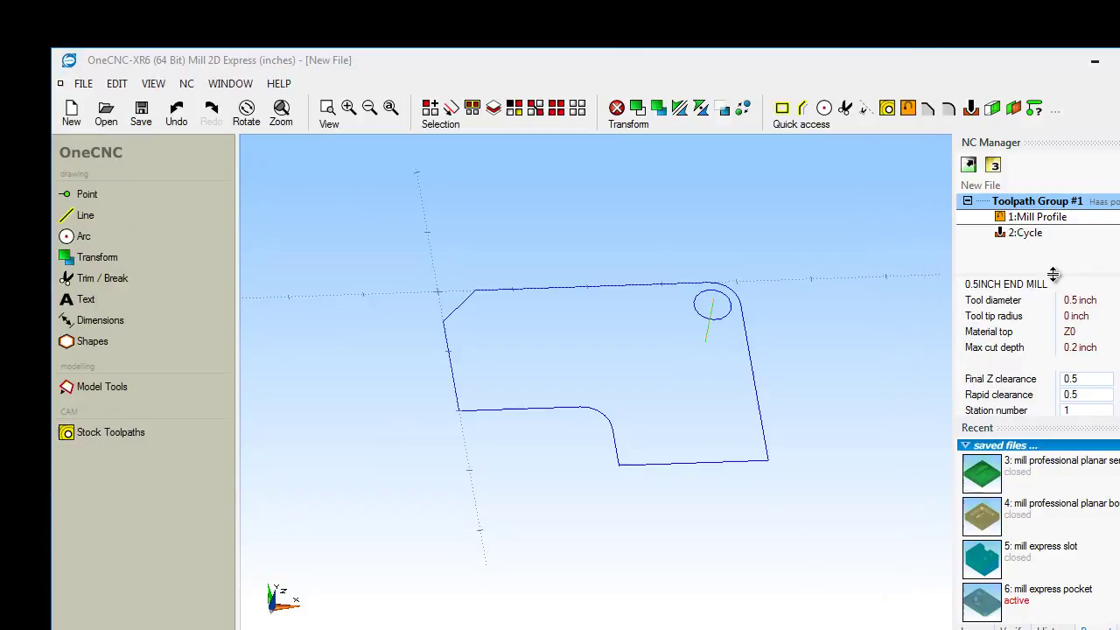
- Enlarge the NC Manager toolpath tree and inspect the Mill Profile and Toolpath Group #1 actions
{"action": "left_click_drag", "start_coordinate": [1053, 274], "coordinate": [1052, 367]}
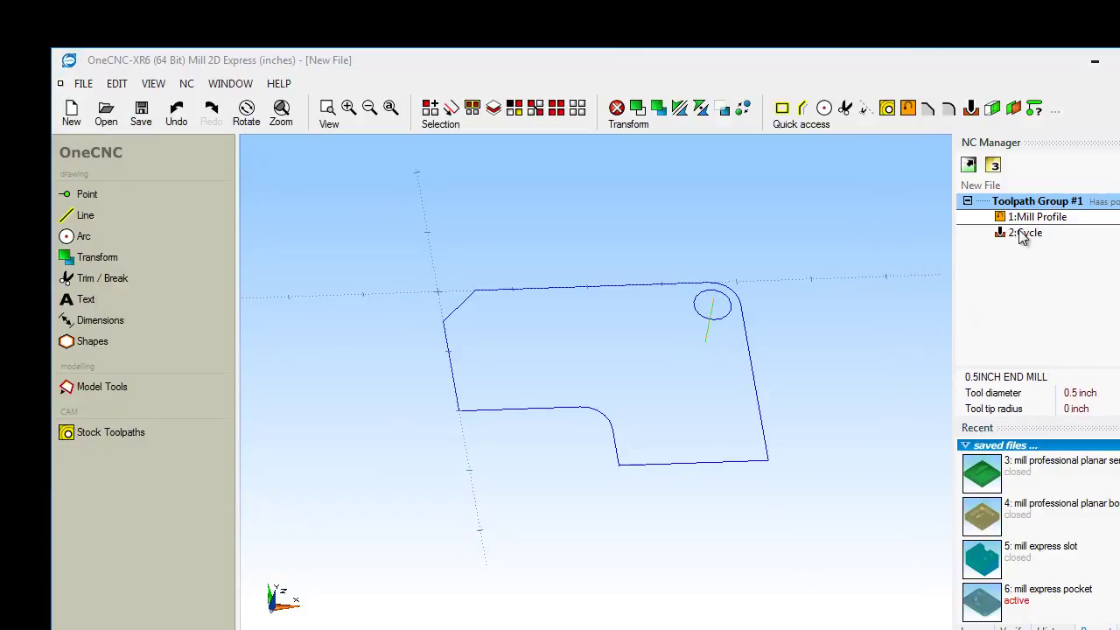
{"action": "mouse_move", "coordinate": [1024, 234]}
{"action": "left_mouse_down"}
{"action": "mouse_move", "coordinate": [1033, 219]}
{"action": "mouse_move", "coordinate": [1034, 238]}
{"action": "left_mouse_up"}
{"action": "right_click", "coordinate": [1030, 218]}
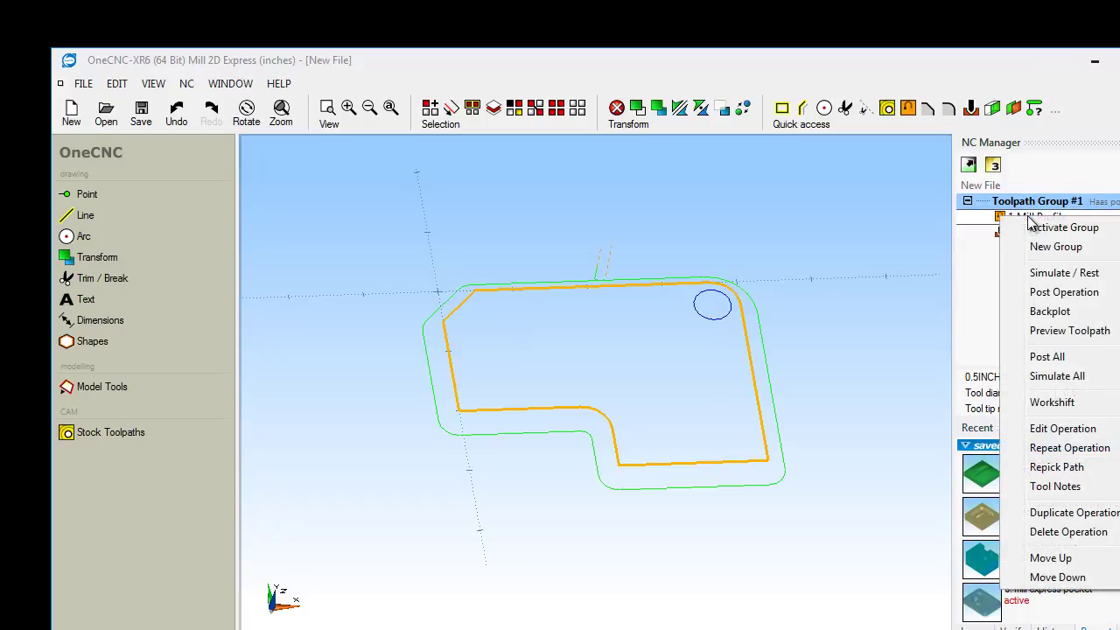
{"action": "left_click", "coordinate": [988, 256]}
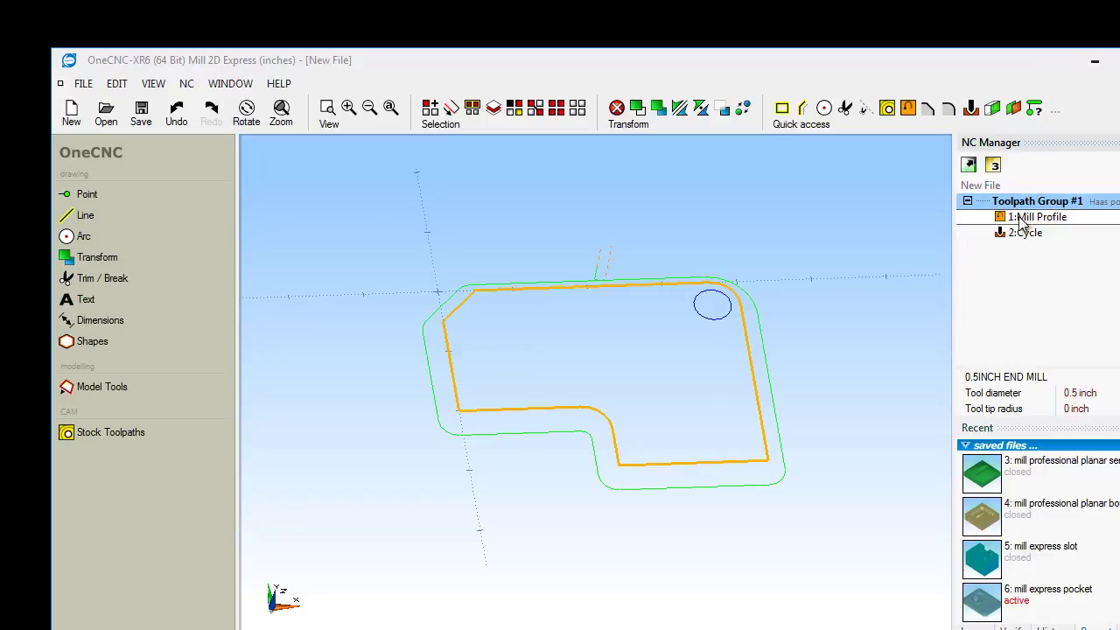
{"action": "right_click", "coordinate": [1045, 203]}
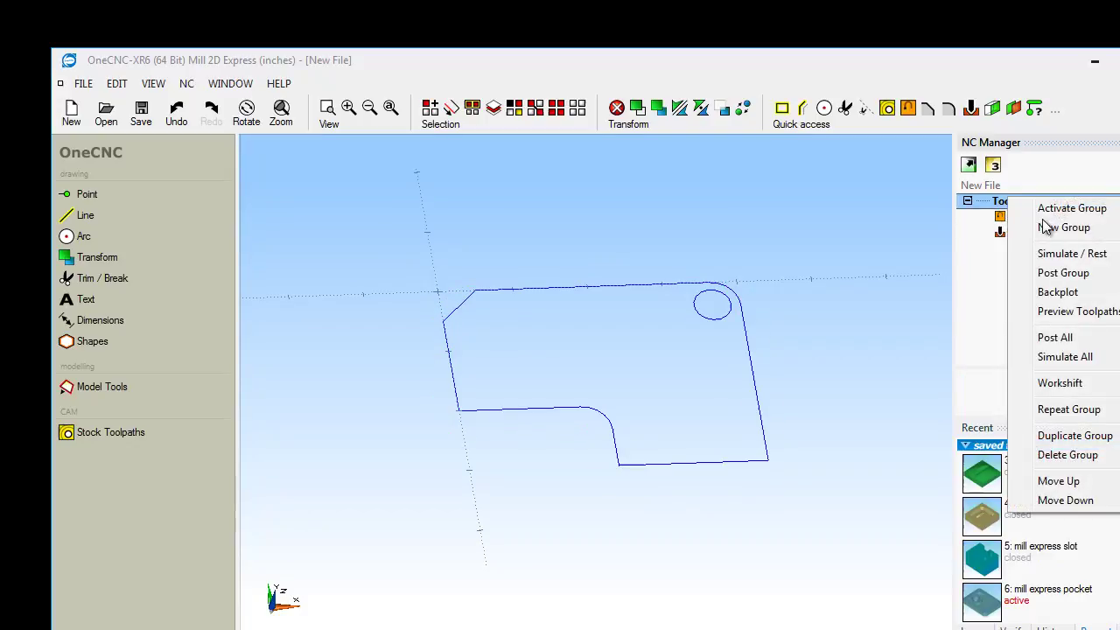
{"action": "left_click", "coordinate": [993, 308]}
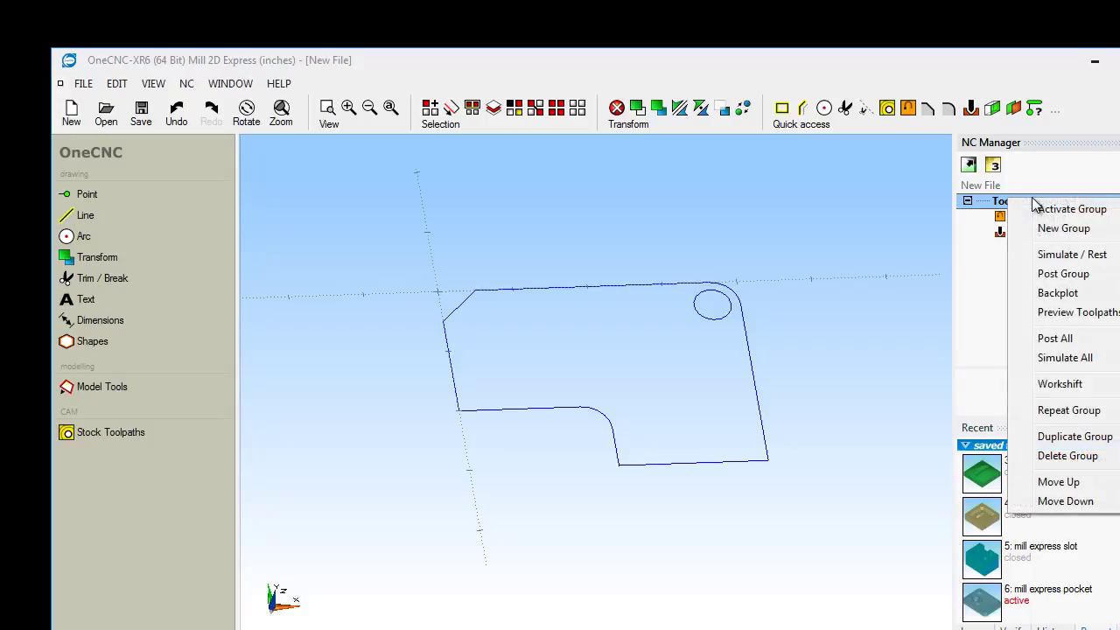
- Run Simulate / Rest on Toolpath Group #1 and switch to the Top view
{"action": "right_click", "coordinate": [1035, 203]}
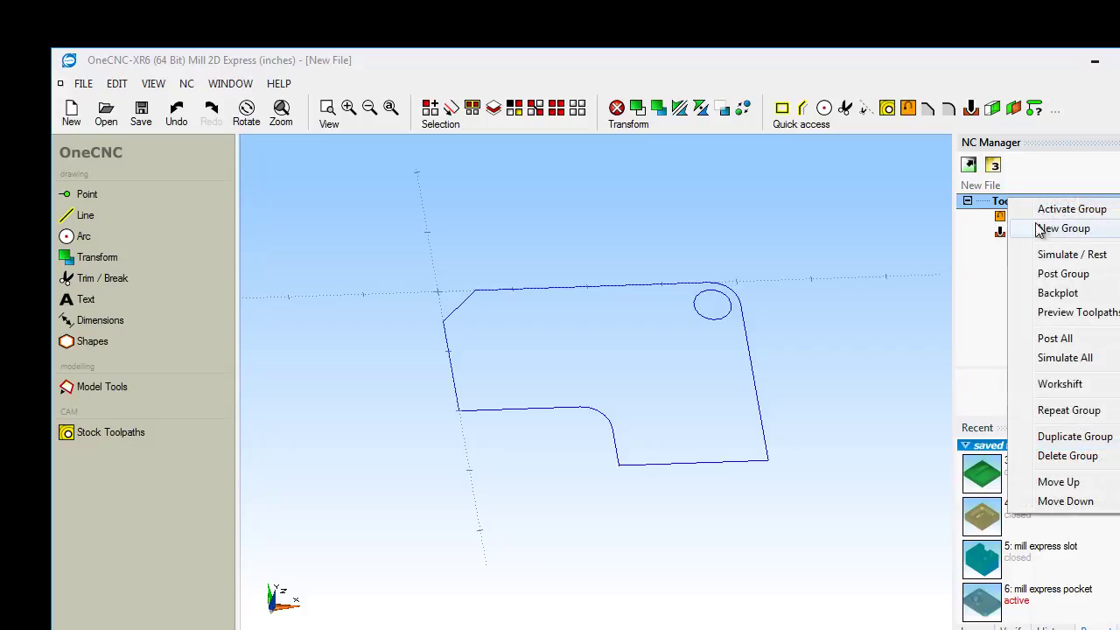
{"action": "left_click", "coordinate": [974, 289]}
{"action": "right_click", "coordinate": [781, 293]}
{"action": "left_click", "coordinate": [783, 299]}
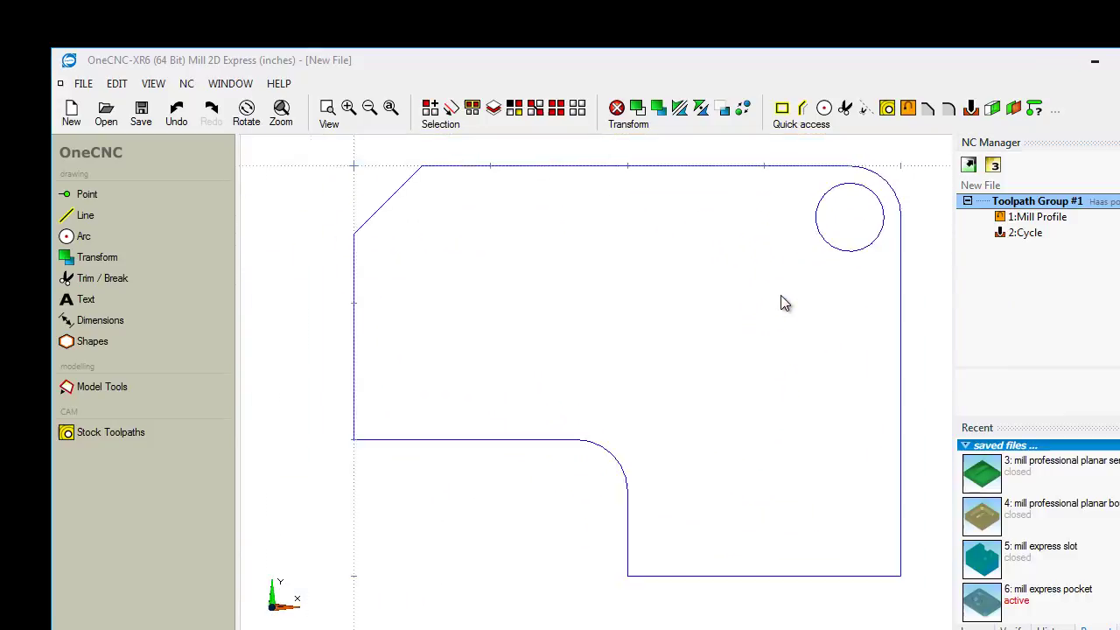
- Draw a rectangle enclosing the whole part
{"action": "left_click", "coordinate": [92, 215]}
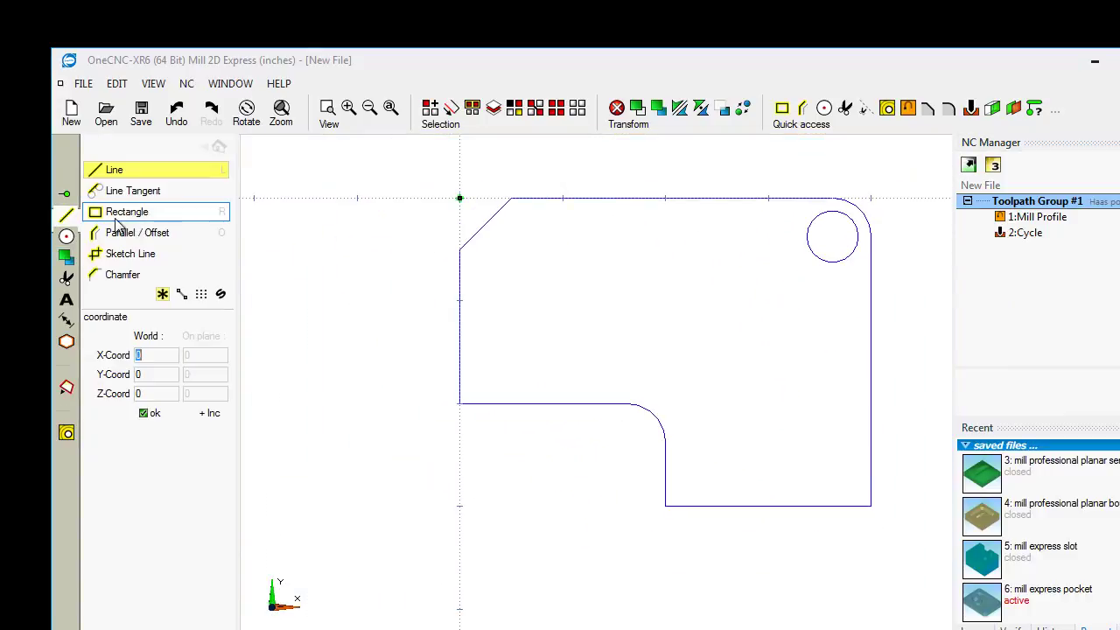
{"action": "left_click", "coordinate": [127, 211]}
{"action": "left_click", "coordinate": [447, 180]}
{"action": "left_click", "coordinate": [639, 332]}
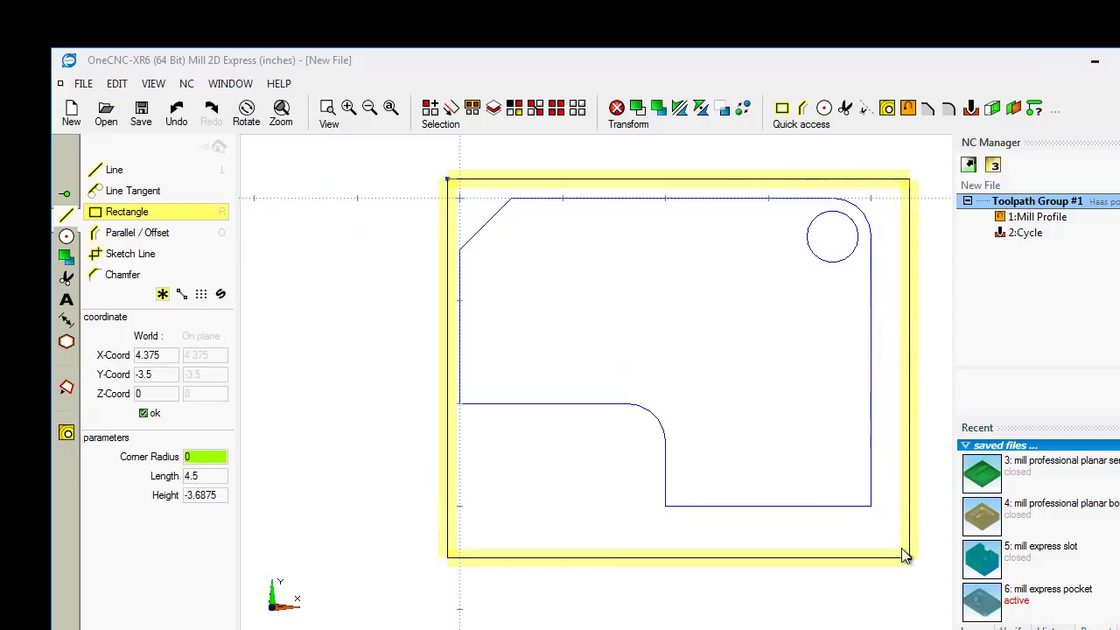
{"action": "left_click", "coordinate": [890, 519]}
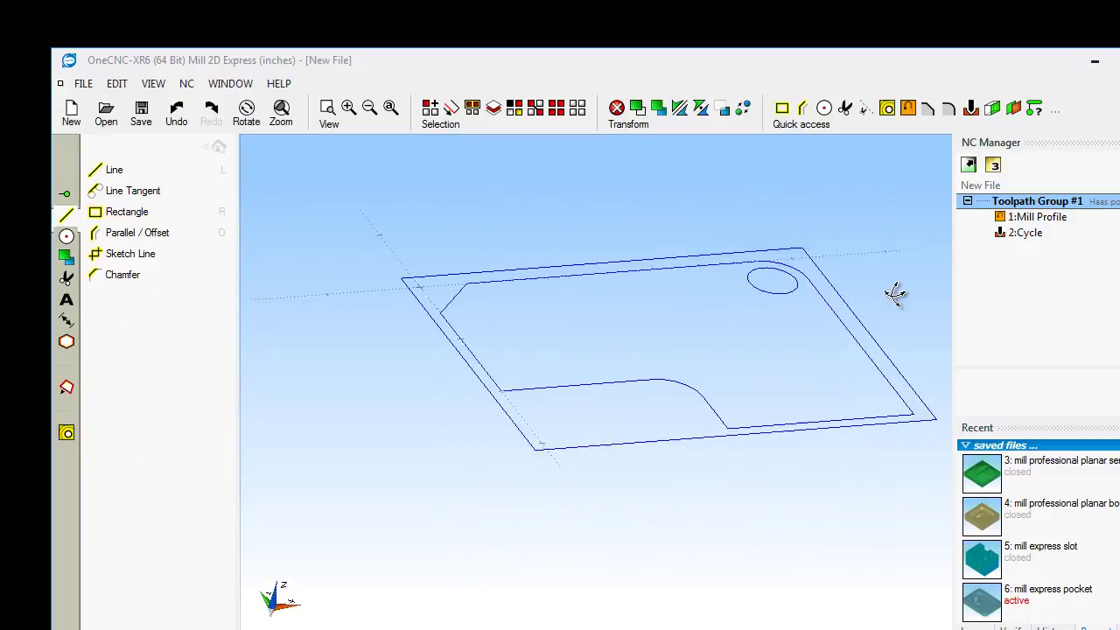
- Run solid verification on Toolpath Group #1 with the rectangle as the stock boundary
{"action": "right_click", "coordinate": [1035, 202]}
{"action": "left_click", "coordinate": [1058, 257]}
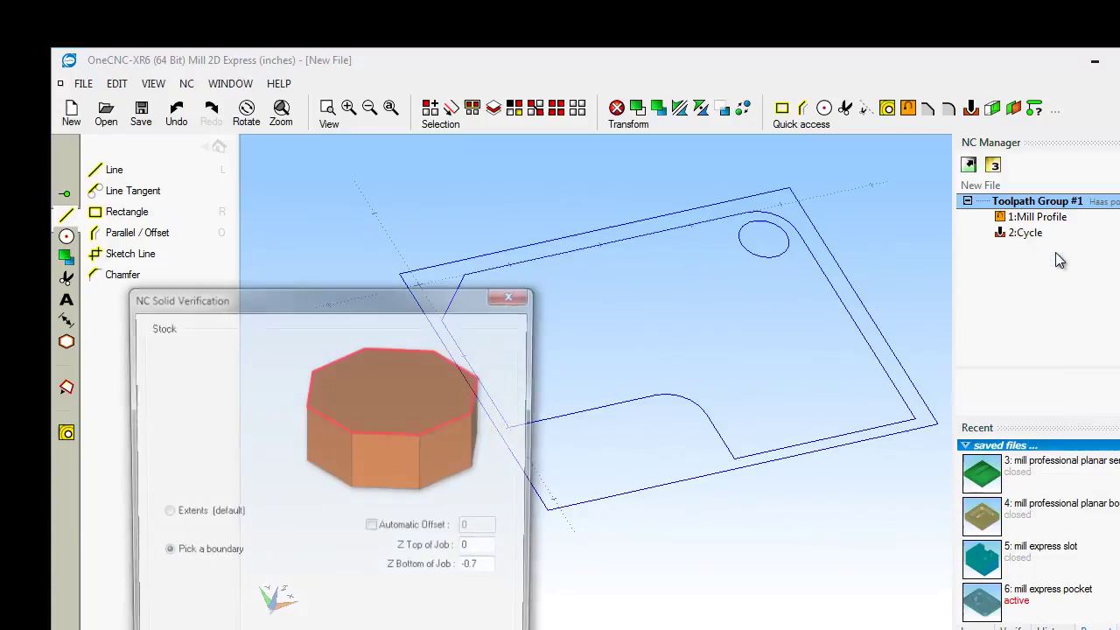
{"action": "left_click_drag", "start_coordinate": [402, 279], "coordinate": [510, 142]}
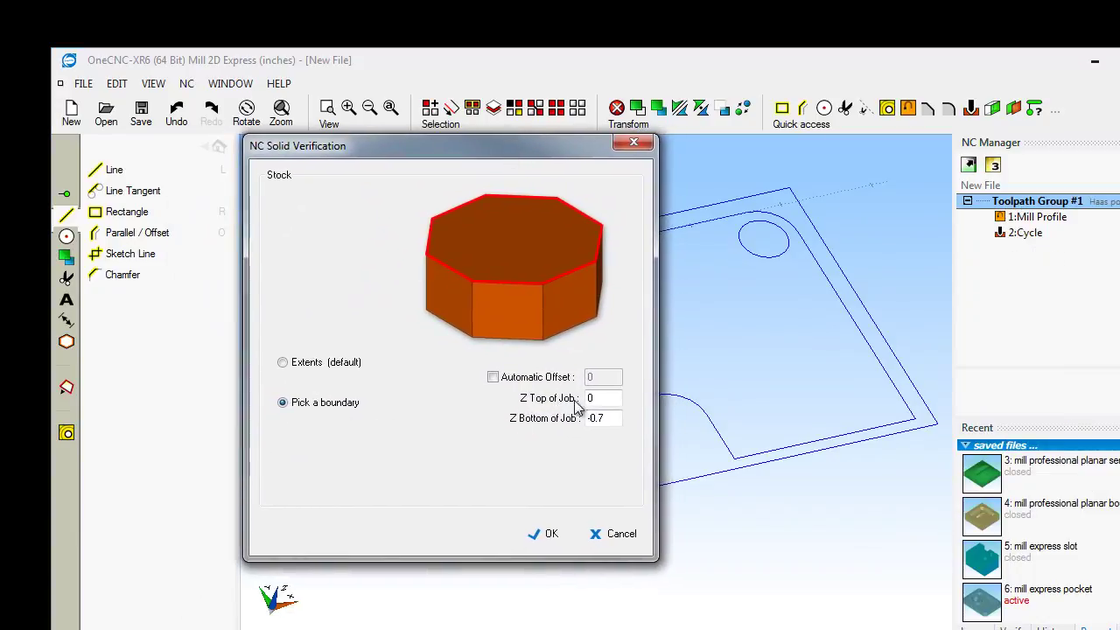
{"action": "left_click", "coordinate": [544, 535]}
{"action": "left_click", "coordinate": [559, 238]}
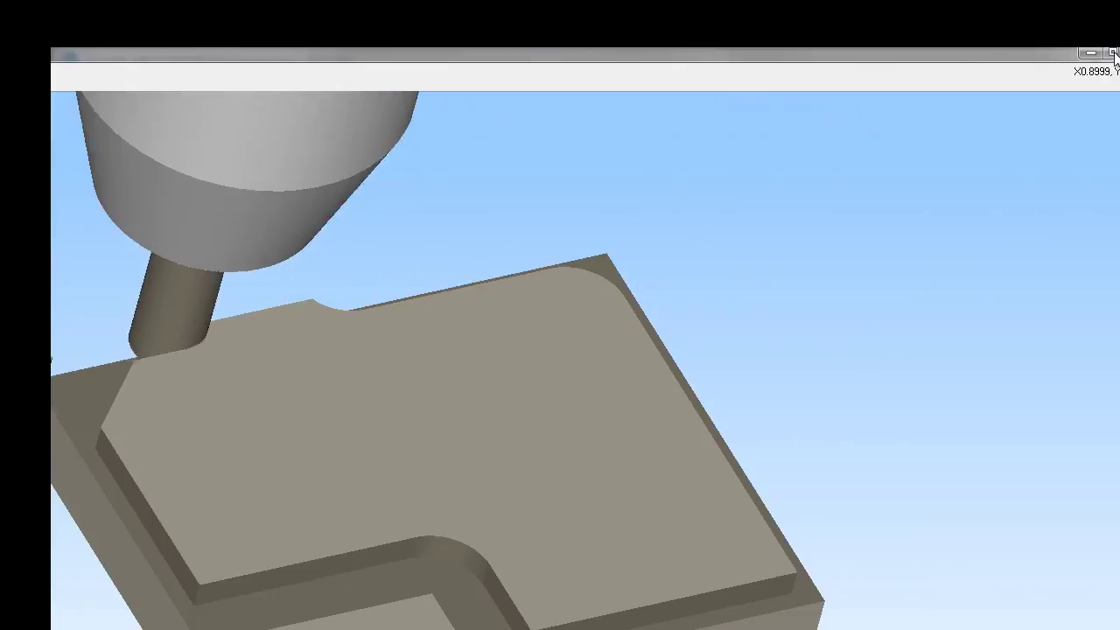
- Maximise the Live Simulation window and rotate the part to inspect the drilled hole
{"action": "left_click", "coordinate": [1112, 53]}
{"action": "left_click_drag", "start_coordinate": [180, 105], "coordinate": [725, 62]}
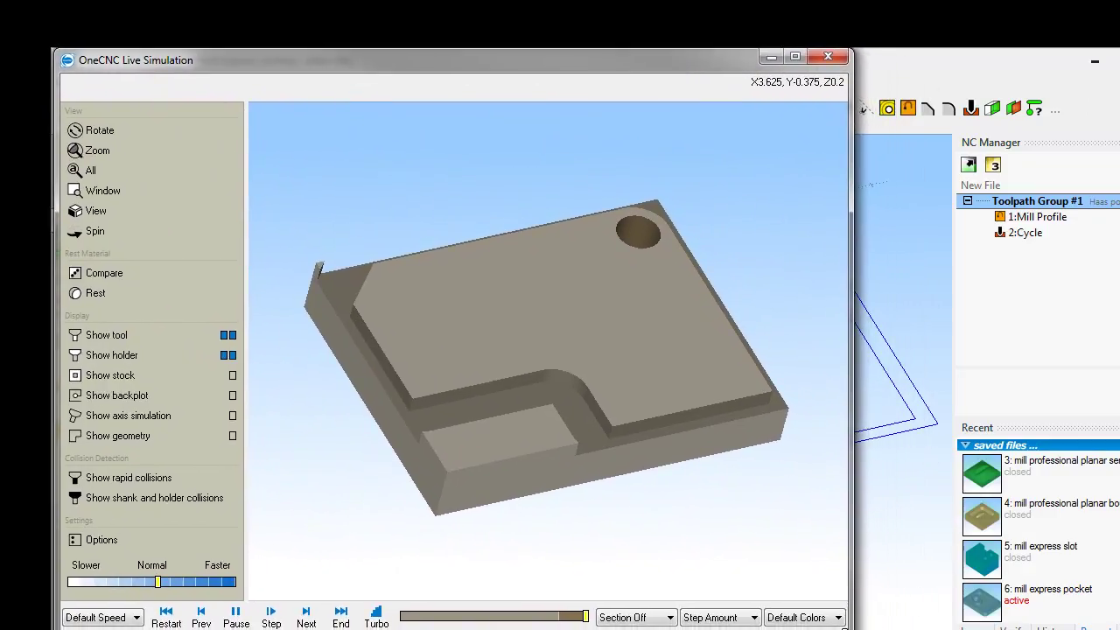
{"action": "left_click", "coordinate": [795, 56]}
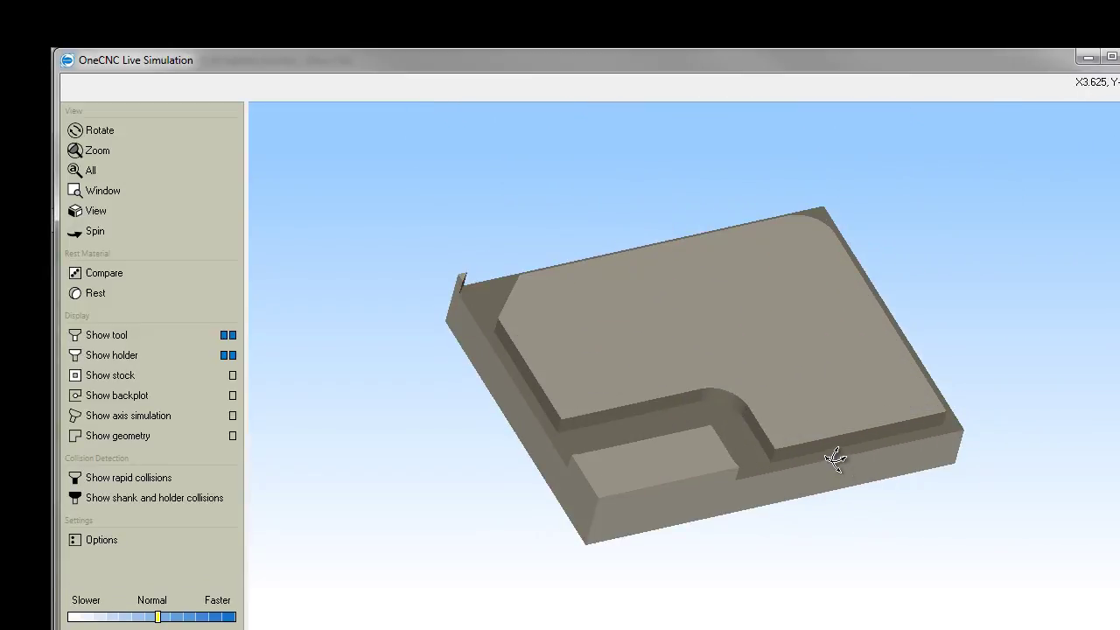
{"action": "left_click_drag", "start_coordinate": [835, 453], "coordinate": [820, 393]}
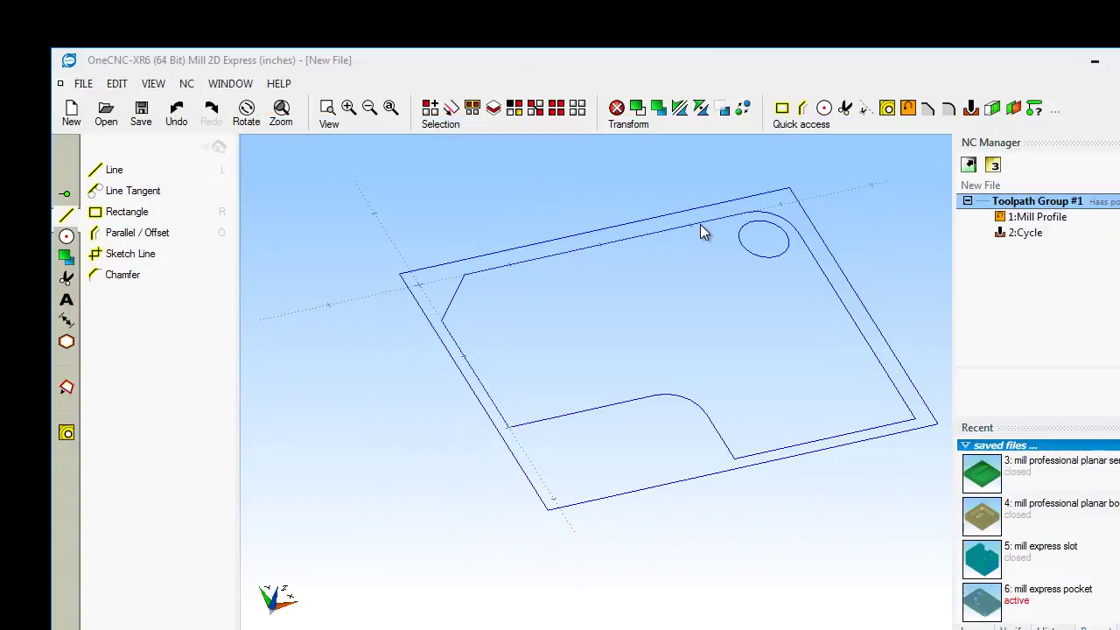
- Return to the main drawing and delete all of the part wireframe
{"action": "left_click", "coordinate": [217, 146]}
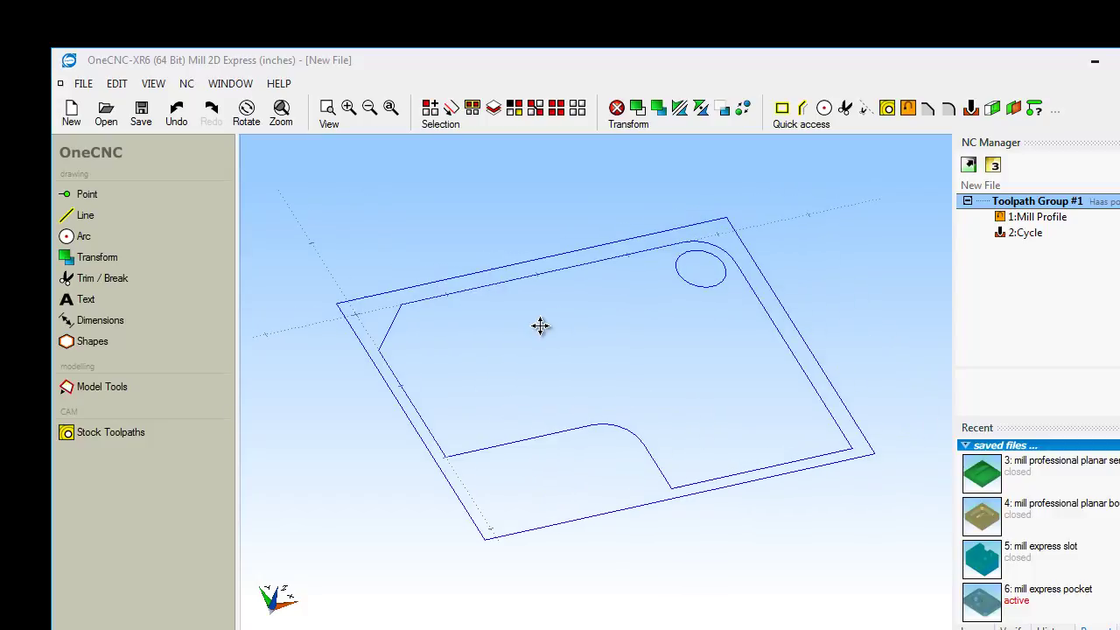
{"action": "key", "text": "ctrl+a"}
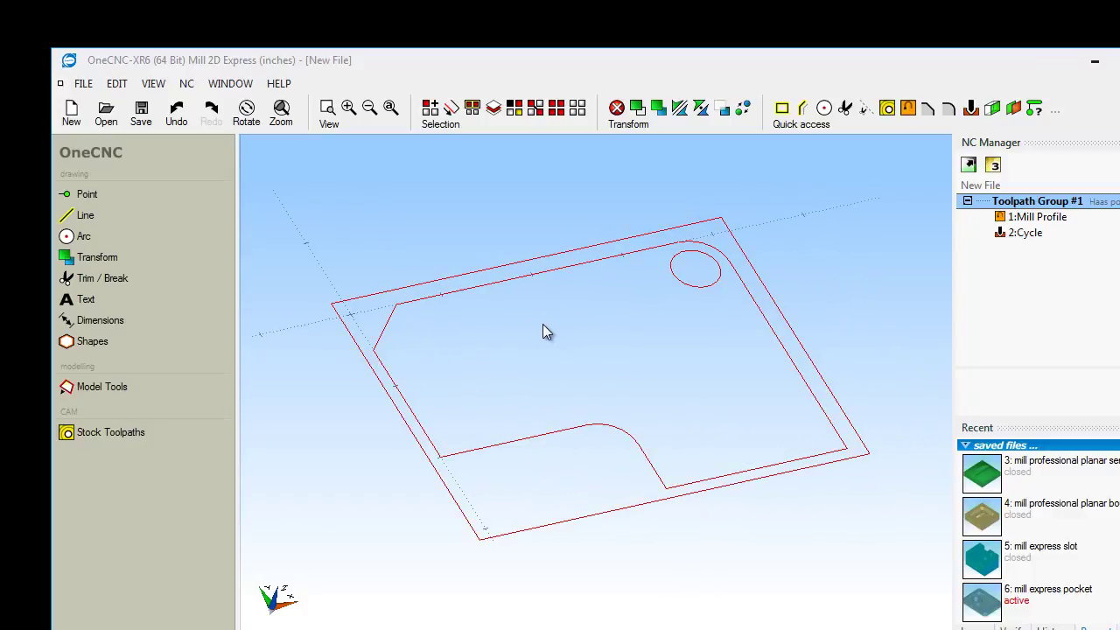
{"action": "key", "text": "Delete"}
- Start a new empty file, declining to save the current and pocket files
{"action": "key", "text": "ctrl+n"}
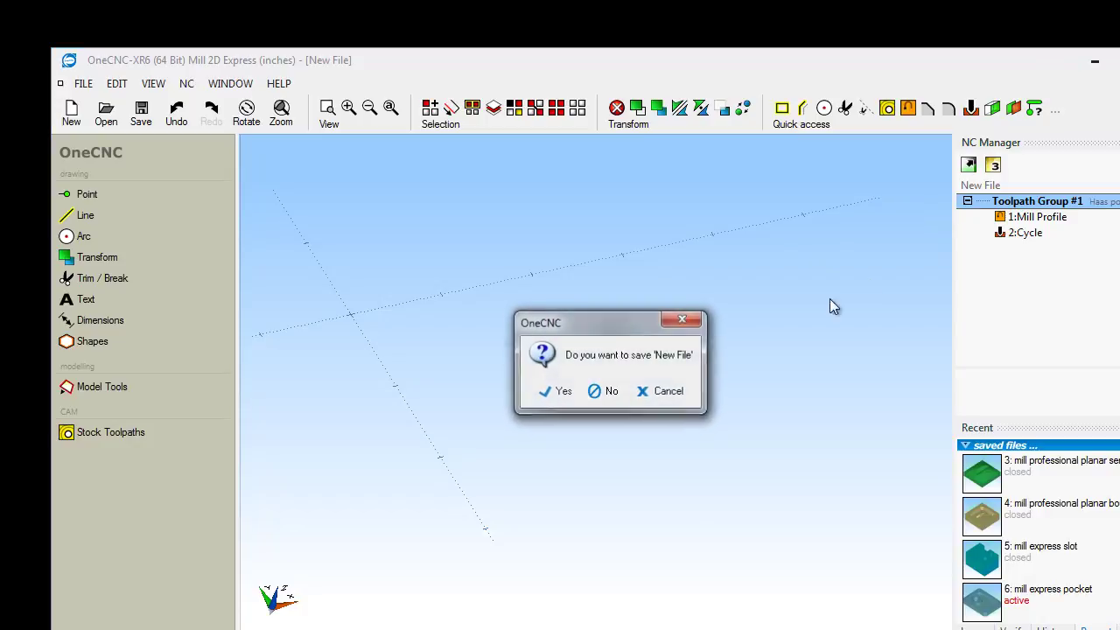
{"action": "left_click", "coordinate": [610, 393]}
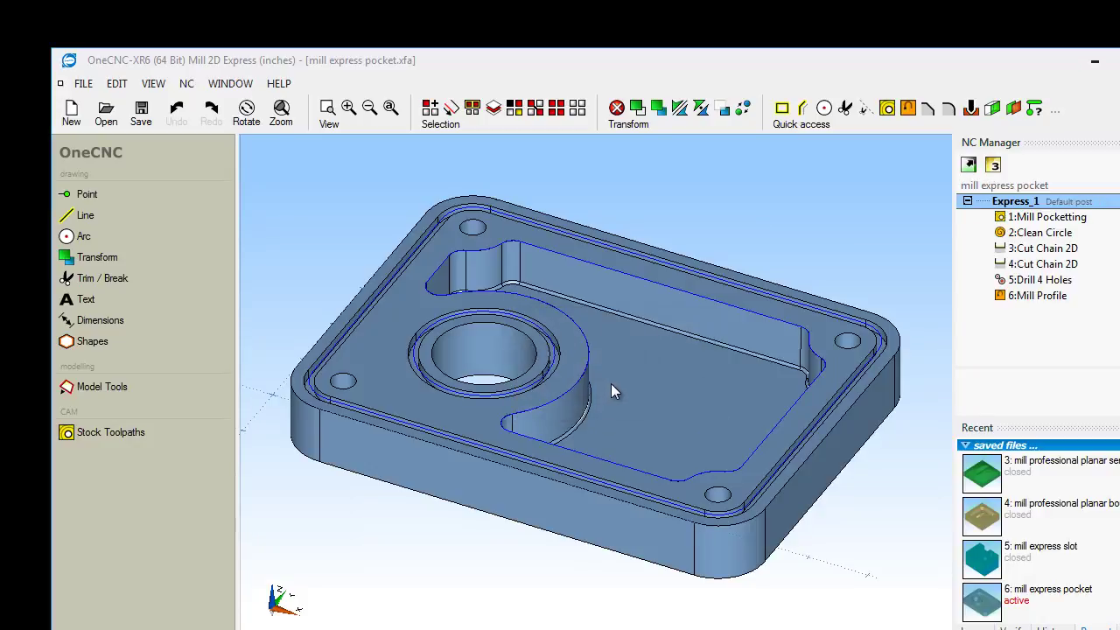
{"action": "key", "text": "ctrl+n"}
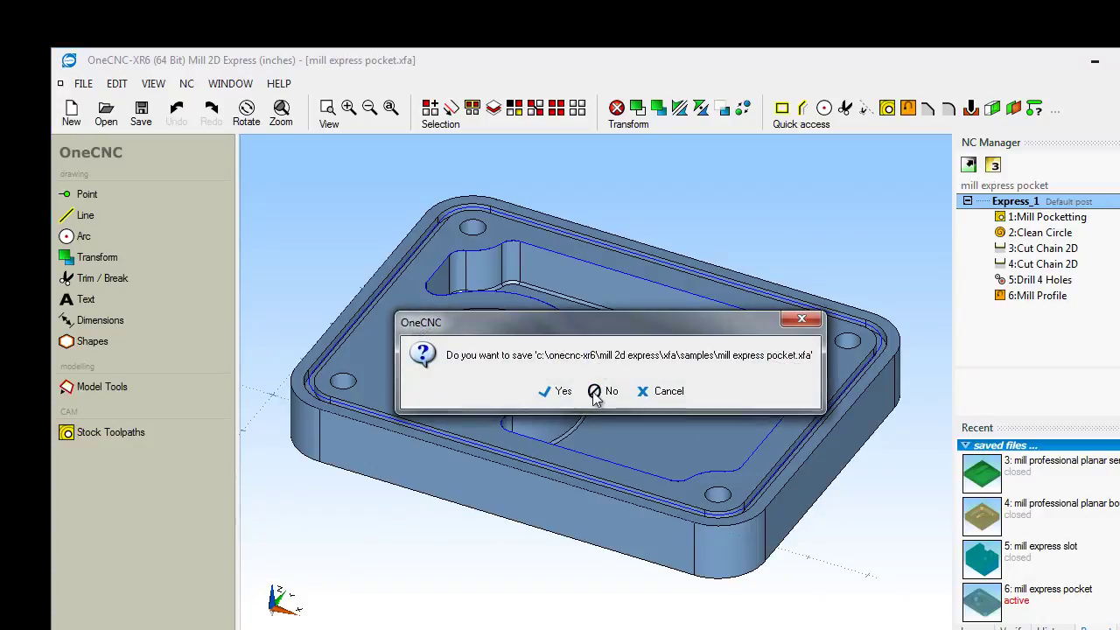
{"action": "left_click", "coordinate": [602, 392]}
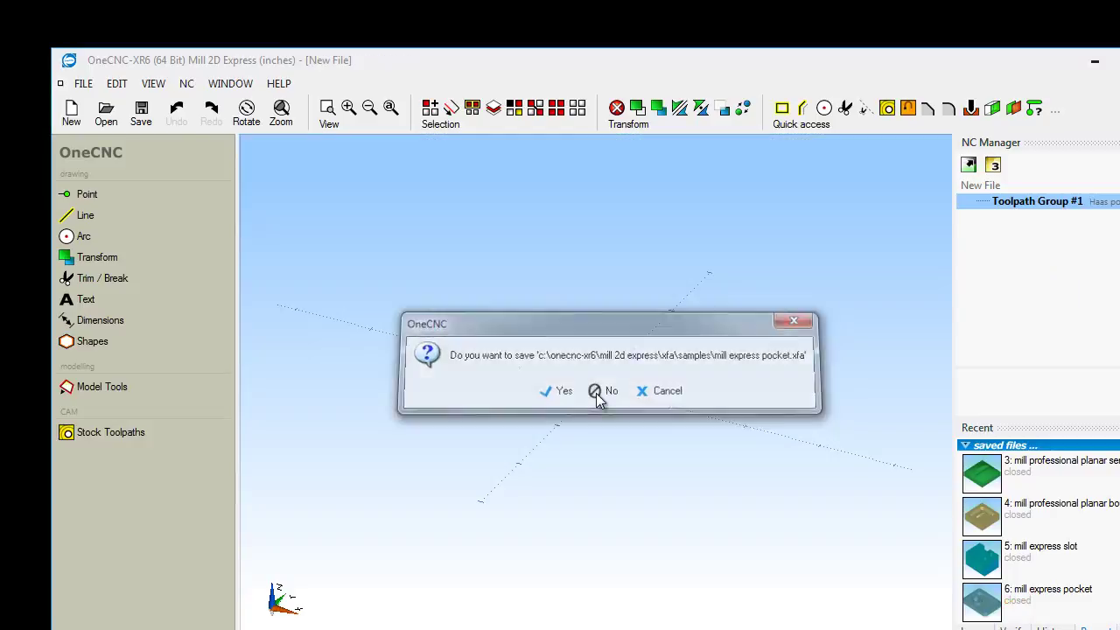
- Open 4406 - 70.STP as a Step file, reading its surfaces and solids
{"action": "left_click", "coordinate": [106, 112]}
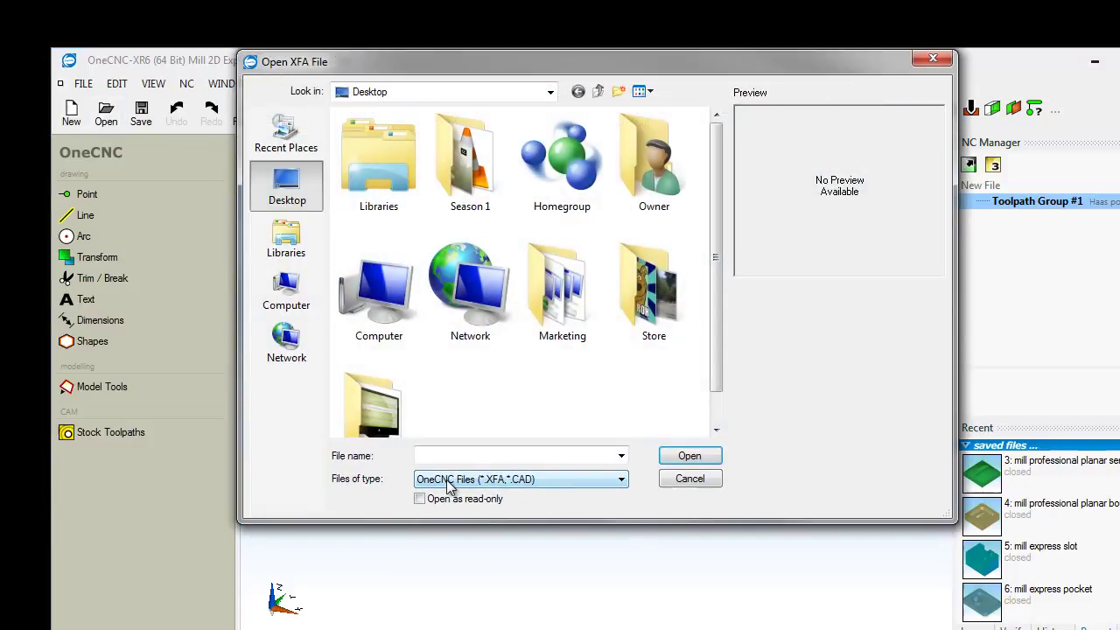
{"action": "left_click", "coordinate": [438, 482]}
{"action": "left_click", "coordinate": [438, 553]}
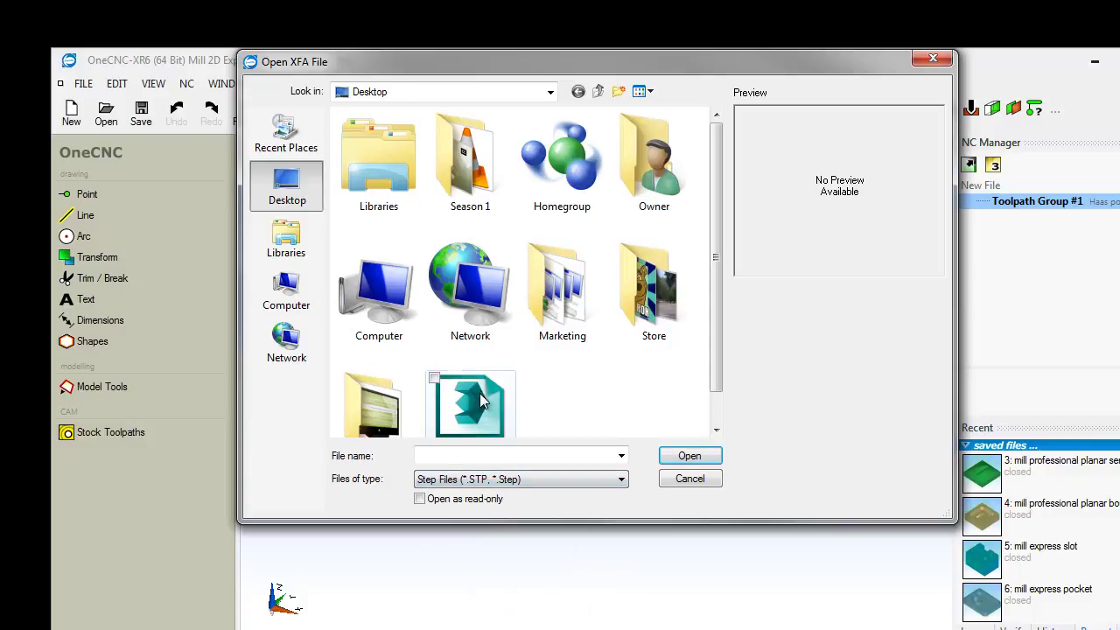
{"action": "scroll", "coordinate": [716, 339], "scroll_direction": "down", "scroll_amount": 1}
{"action": "left_click", "coordinate": [492, 400]}
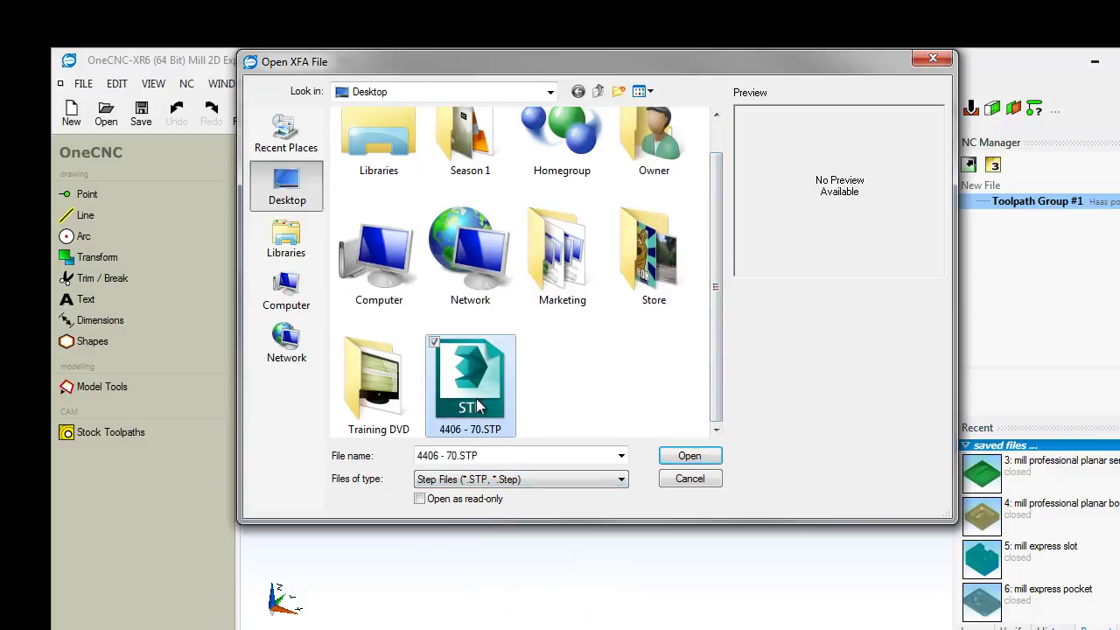
{"action": "double_click", "coordinate": [481, 402]}
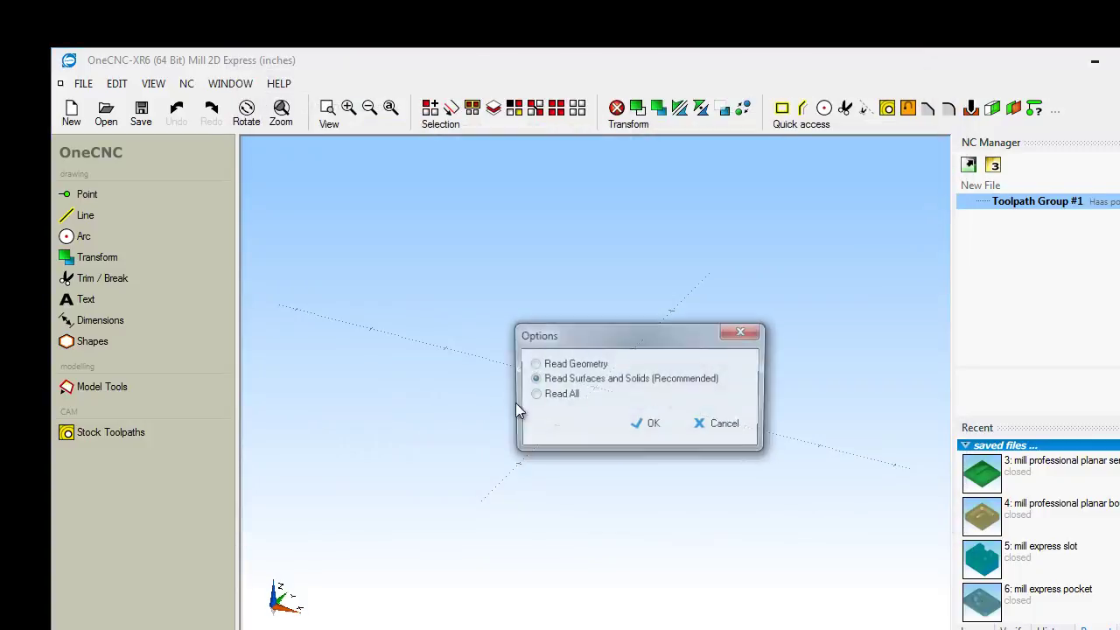
{"action": "left_click", "coordinate": [649, 425]}
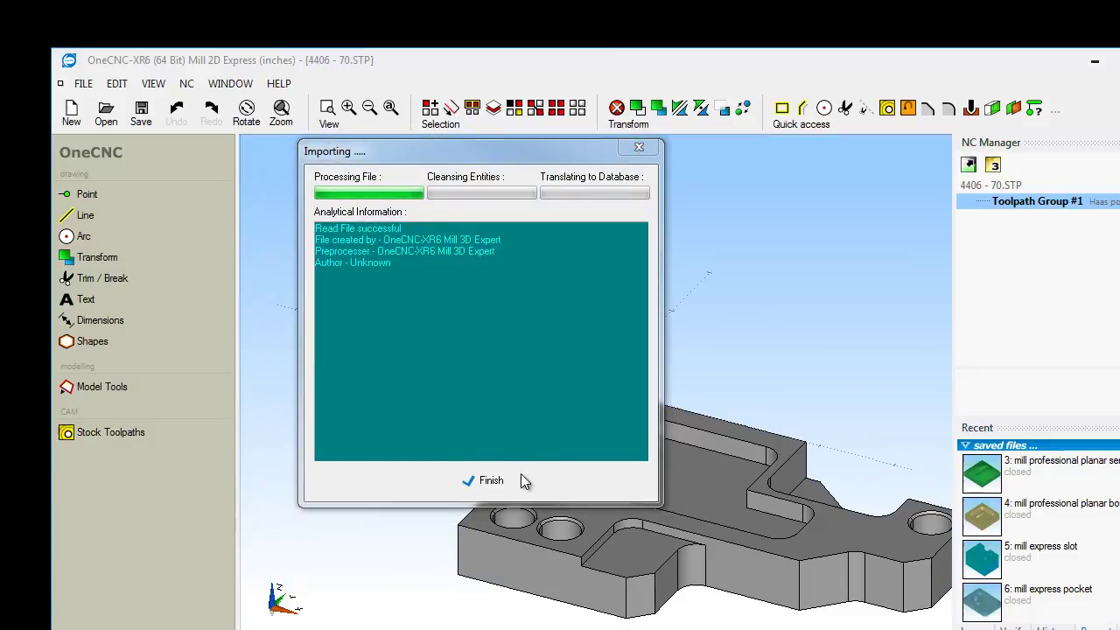
{"action": "left_click", "coordinate": [488, 481]}
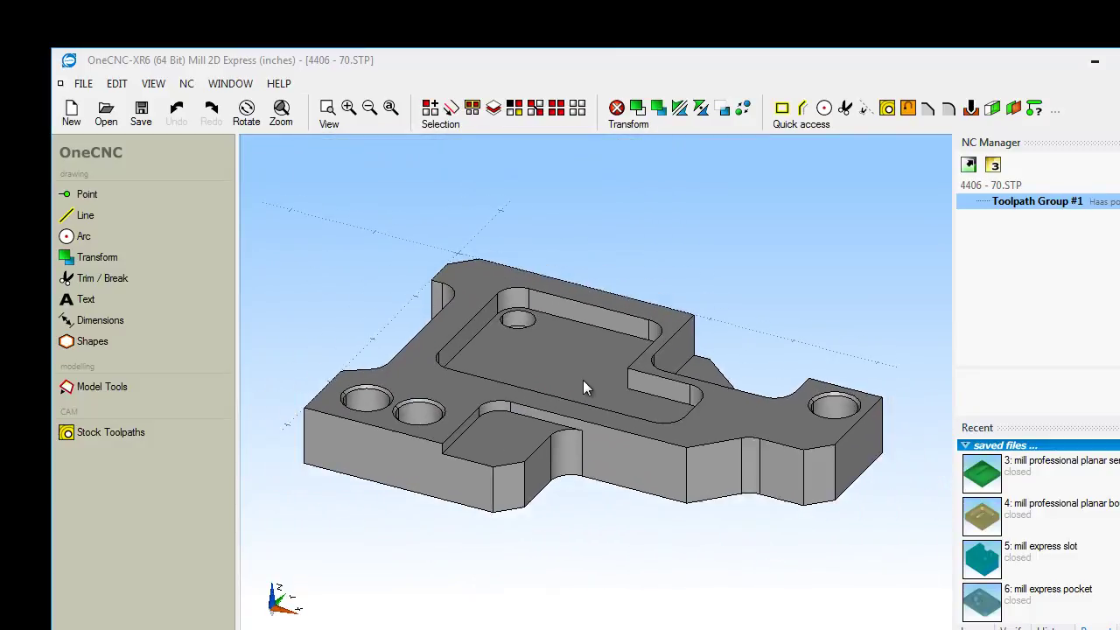
- Extract the surface edges of the plate's top face, including the pocket outline, as wireframe
{"action": "middle_click_drag", "start_coordinate": [576, 453], "coordinate": [771, 461]}
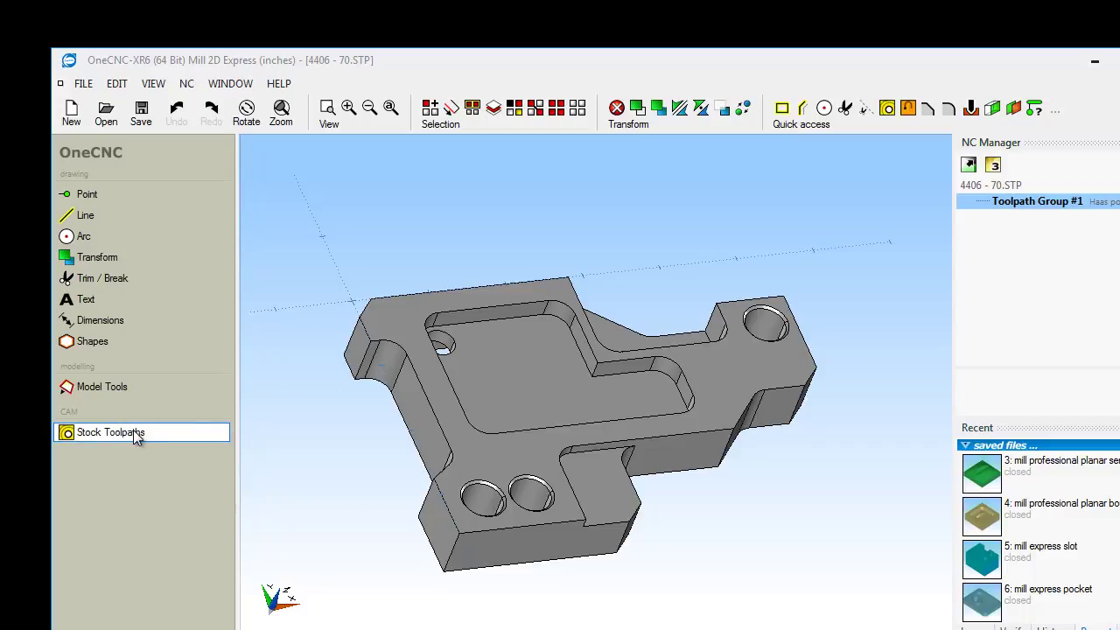
{"action": "left_click", "coordinate": [119, 387]}
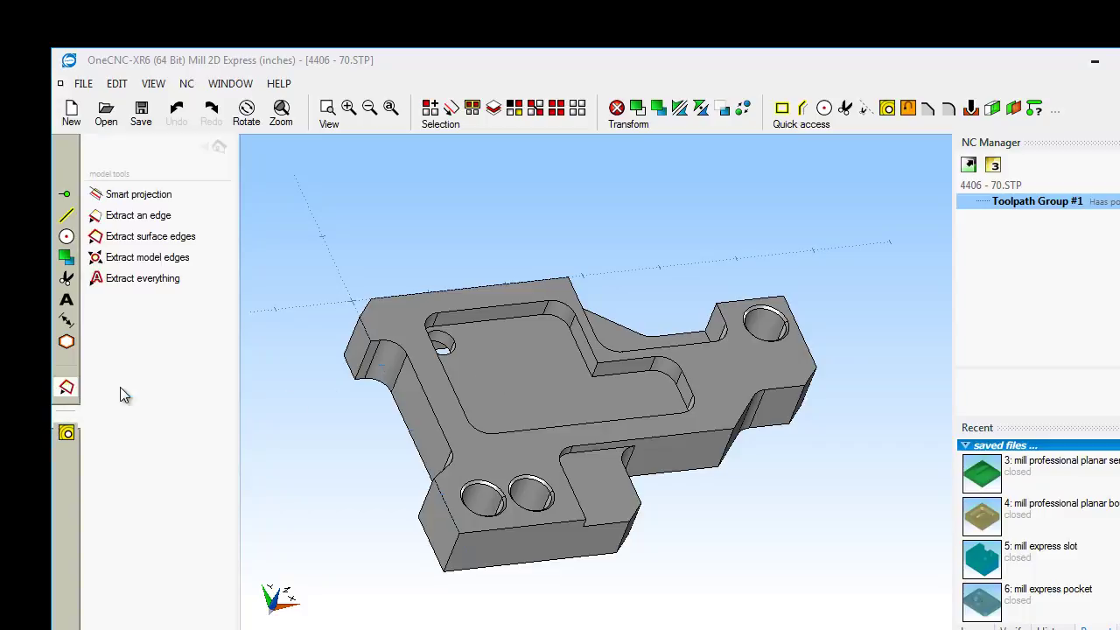
{"action": "left_click", "coordinate": [144, 236]}
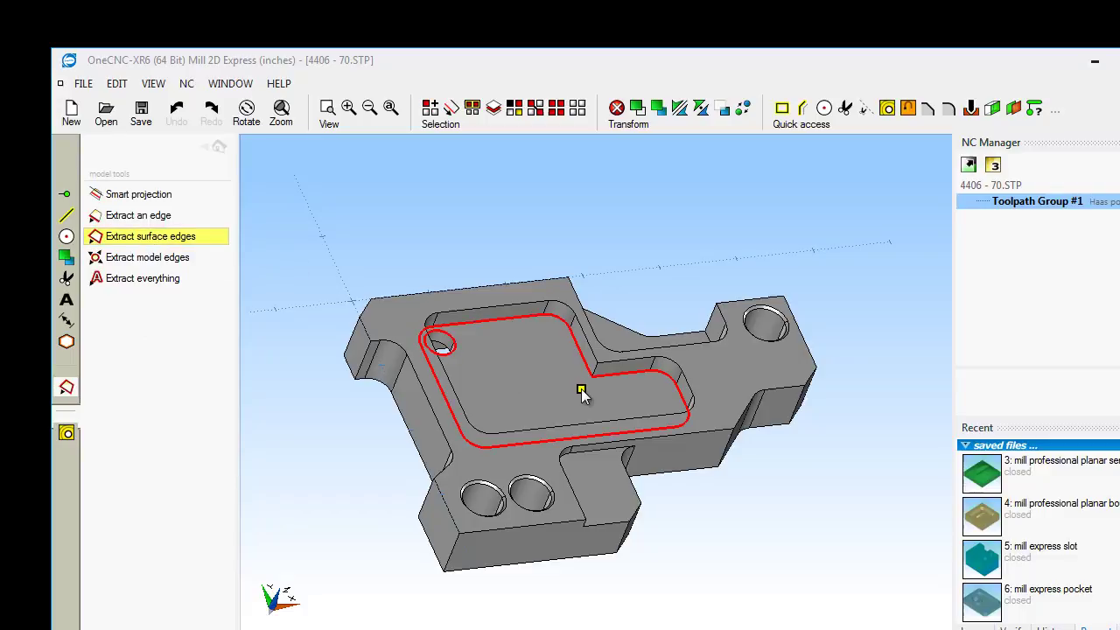
{"action": "left_click", "coordinate": [720, 379]}
{"action": "middle_click_drag", "start_coordinate": [767, 550], "coordinate": [700, 437]}
{"action": "middle_click_drag", "start_coordinate": [748, 327], "coordinate": [534, 424]}
{"action": "right_click", "coordinate": [758, 559]}
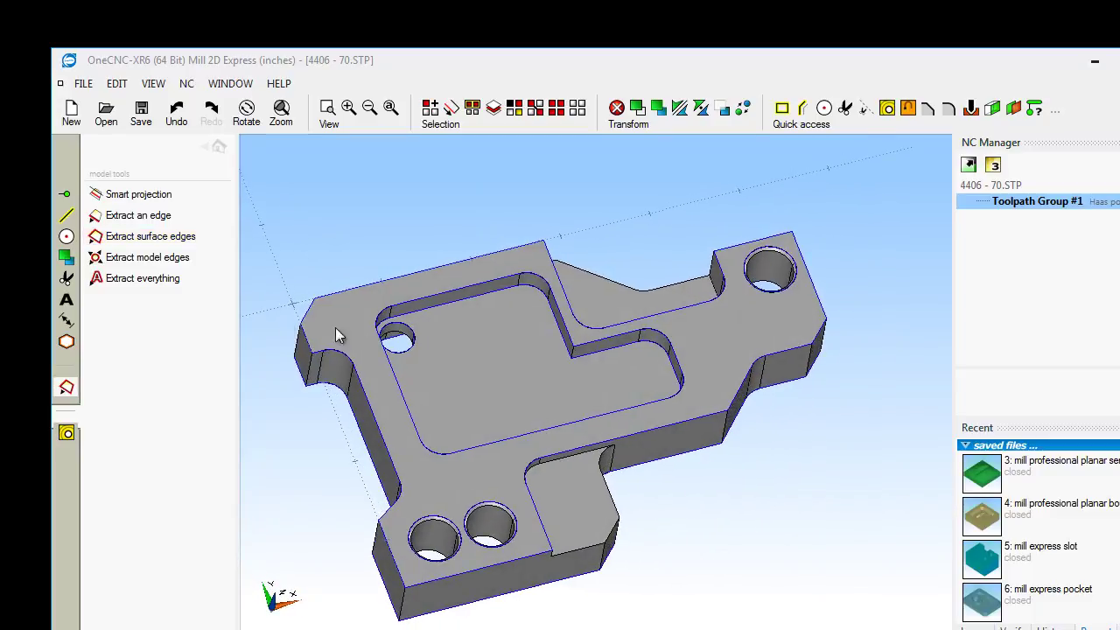
- Start an HS Pocketing toolpath and select the main pocket boundary
{"action": "left_click", "coordinate": [67, 433]}
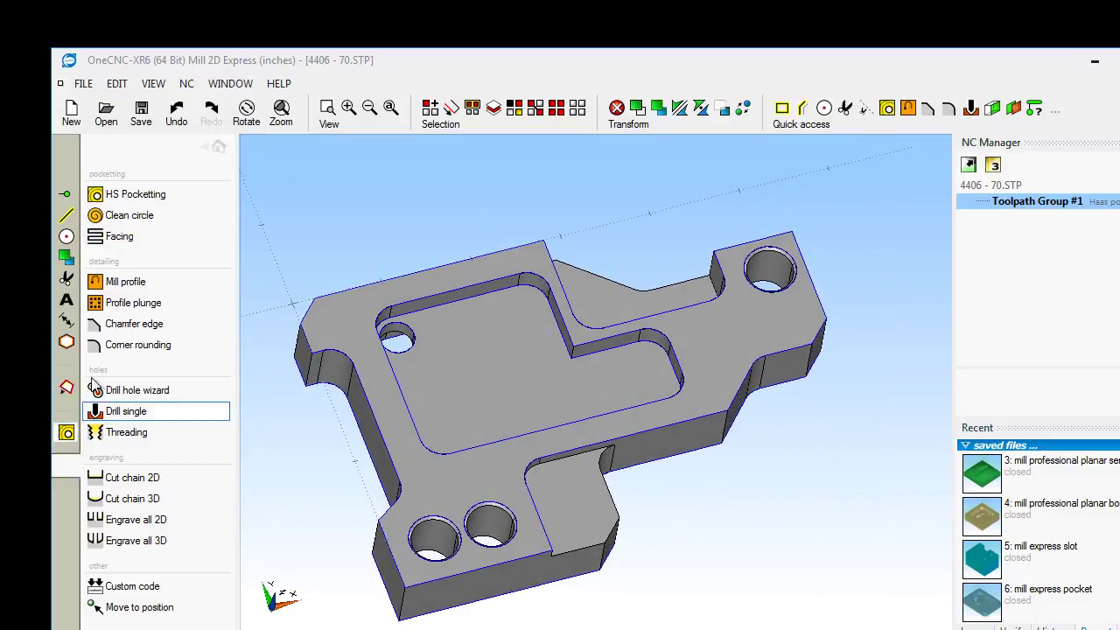
{"action": "left_click", "coordinate": [123, 194]}
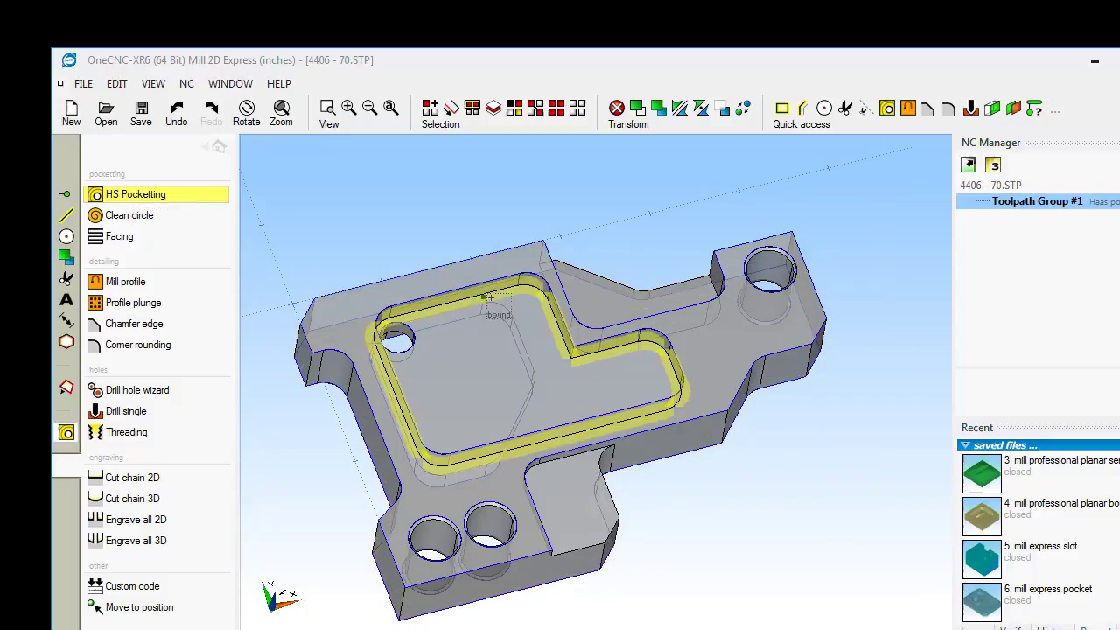
{"action": "left_click", "coordinate": [555, 322]}
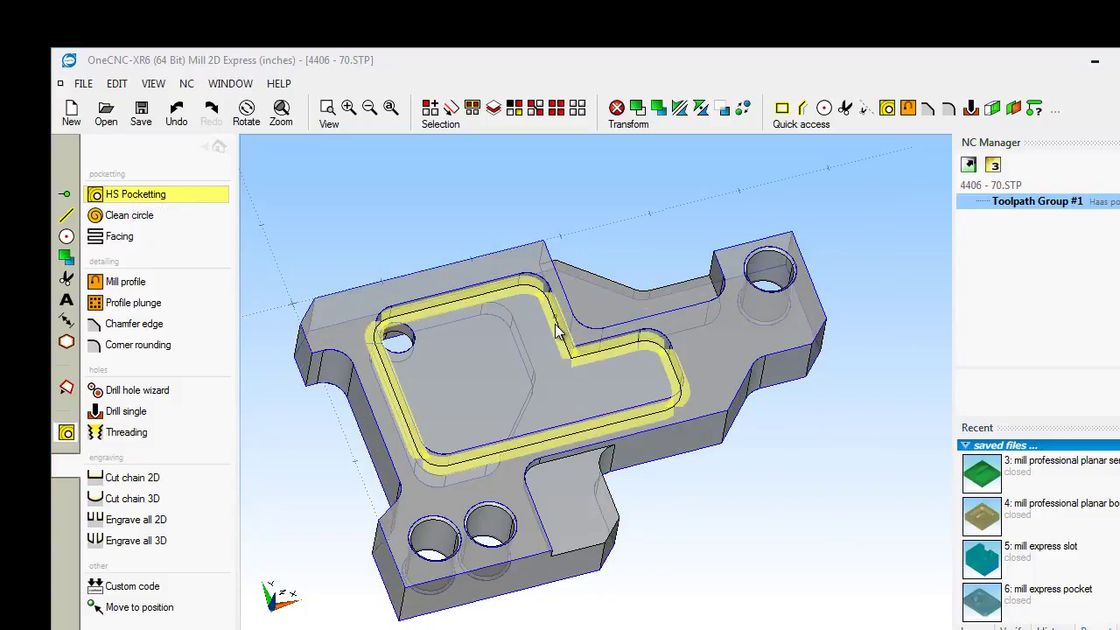
{"action": "right_click", "coordinate": [554, 324]}
- Choose the Highspeed Closed machining style and finish the pocketing wizard with defaults
{"action": "left_click_drag", "start_coordinate": [428, 67], "coordinate": [311, 65]}
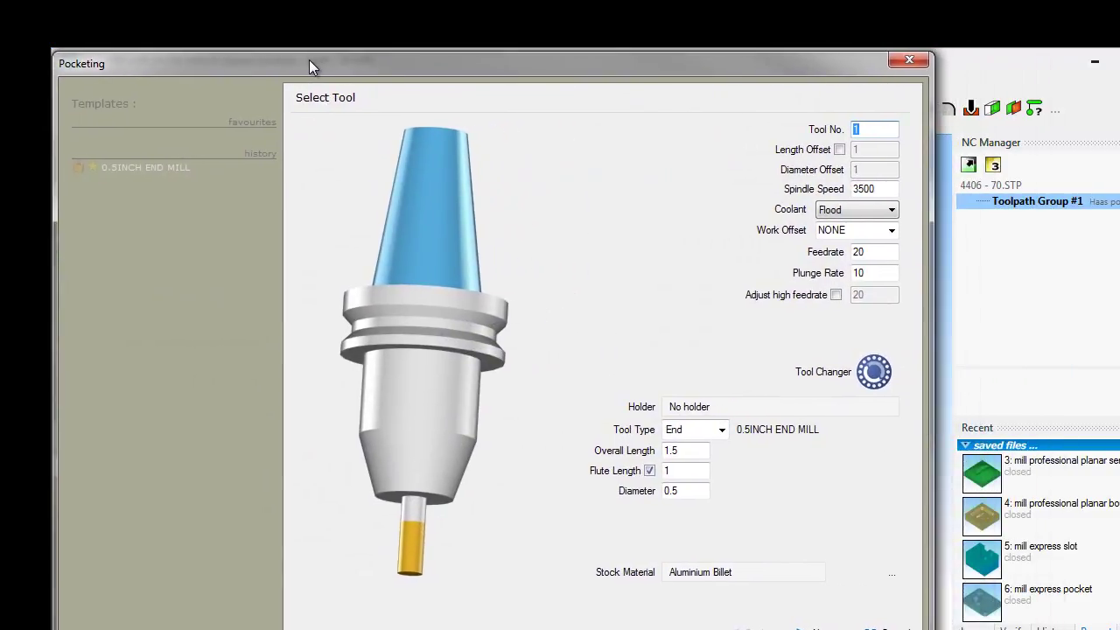
{"action": "key", "text": "Return"}
{"action": "key", "text": "Return"}
{"action": "key", "text": "Return"}
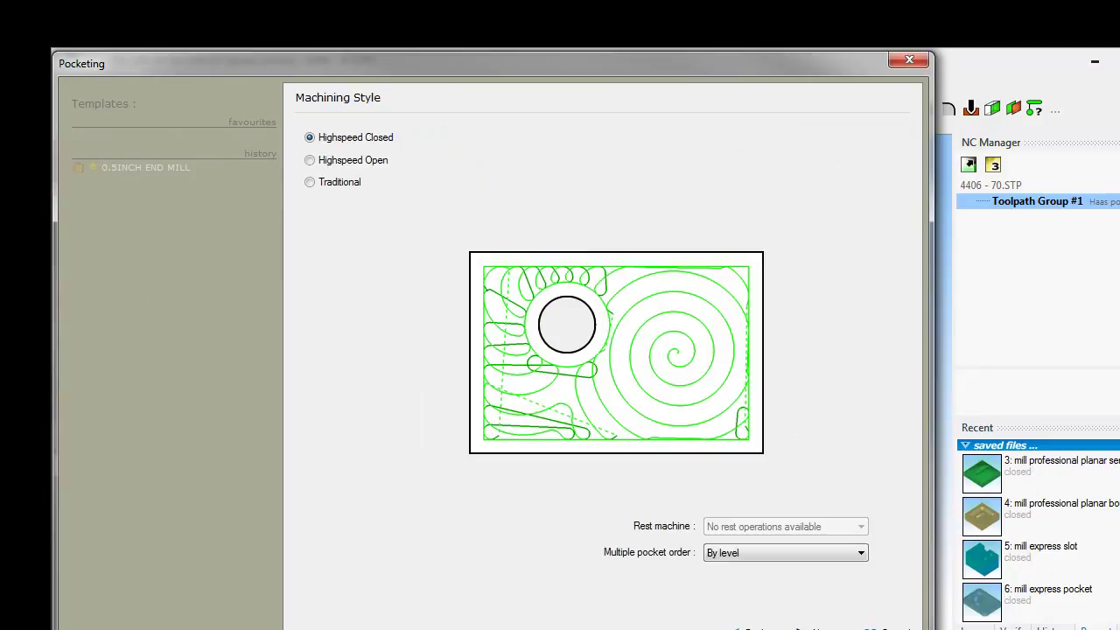
{"action": "key", "text": "Return"}
{"action": "left_click", "coordinate": [315, 160]}
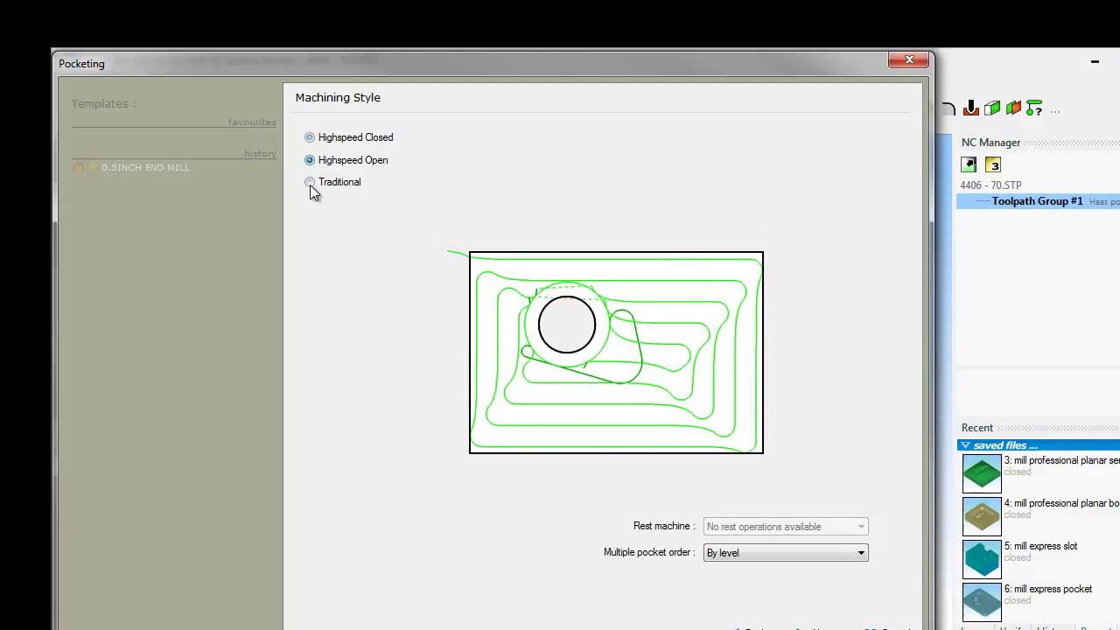
{"action": "left_click", "coordinate": [311, 183]}
{"action": "left_click", "coordinate": [310, 137]}
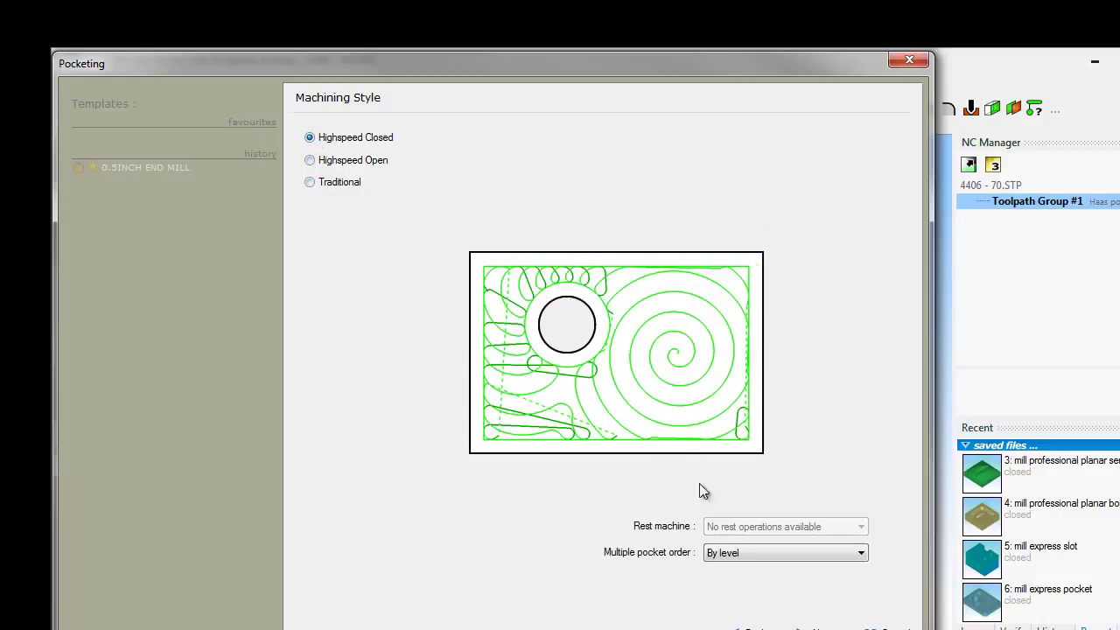
{"action": "left_click", "coordinate": [809, 628]}
{"action": "left_click", "coordinate": [809, 628]}
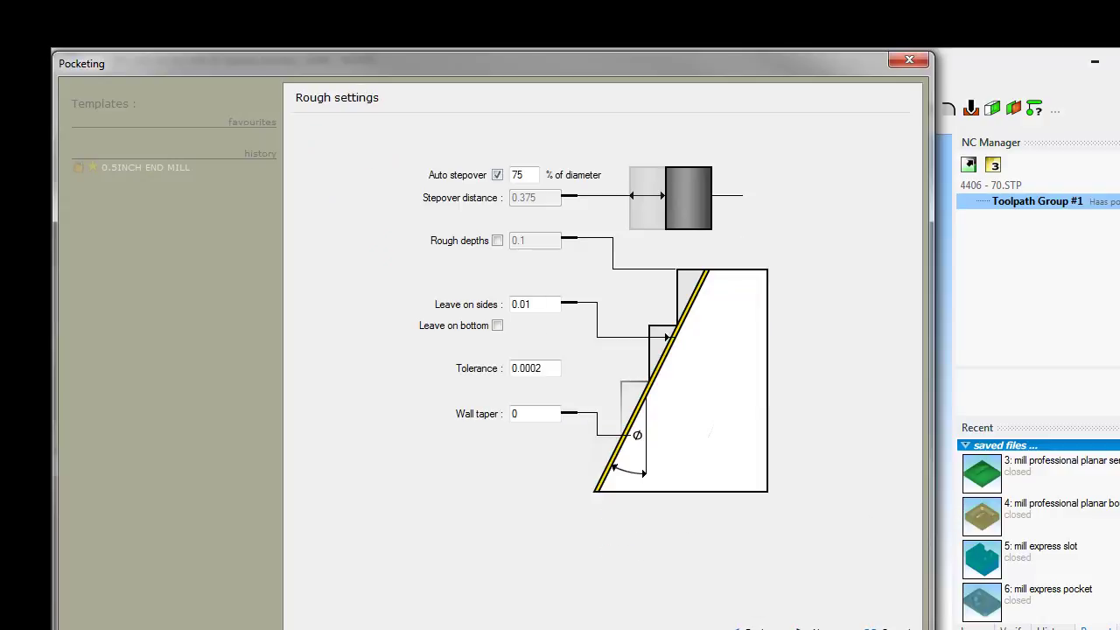
{"action": "left_click", "coordinate": [810, 627]}
{"action": "left_click", "coordinate": [810, 628]}
{"action": "left_click", "coordinate": [809, 628]}
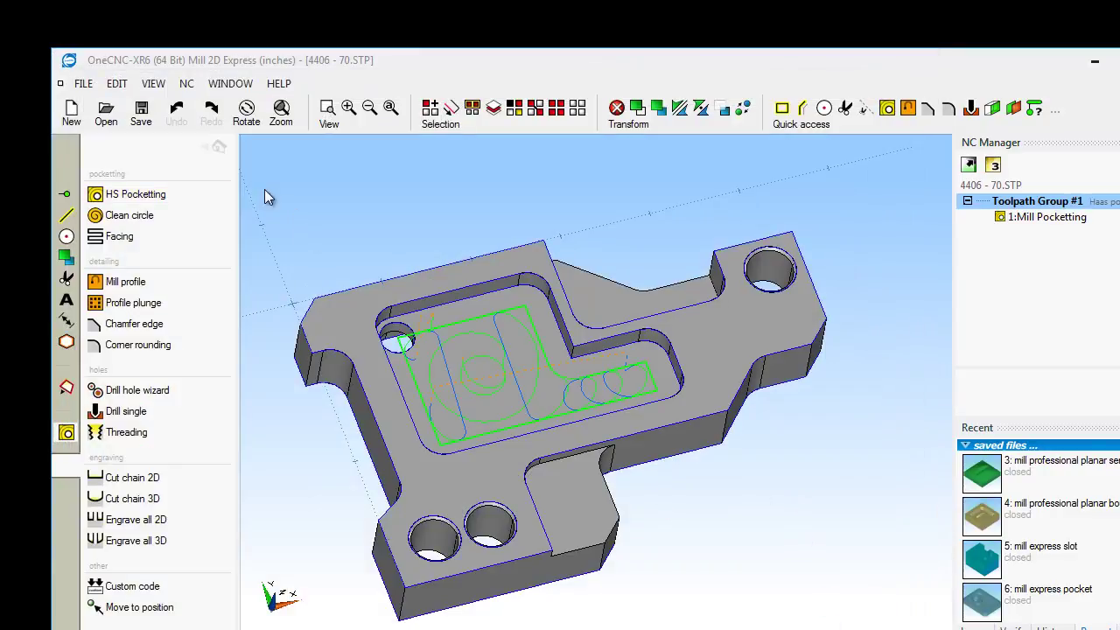
- Return to the main drawing menu, clearing the pocketing preview, and orbit and zoom the plate
{"action": "left_click", "coordinate": [219, 146]}
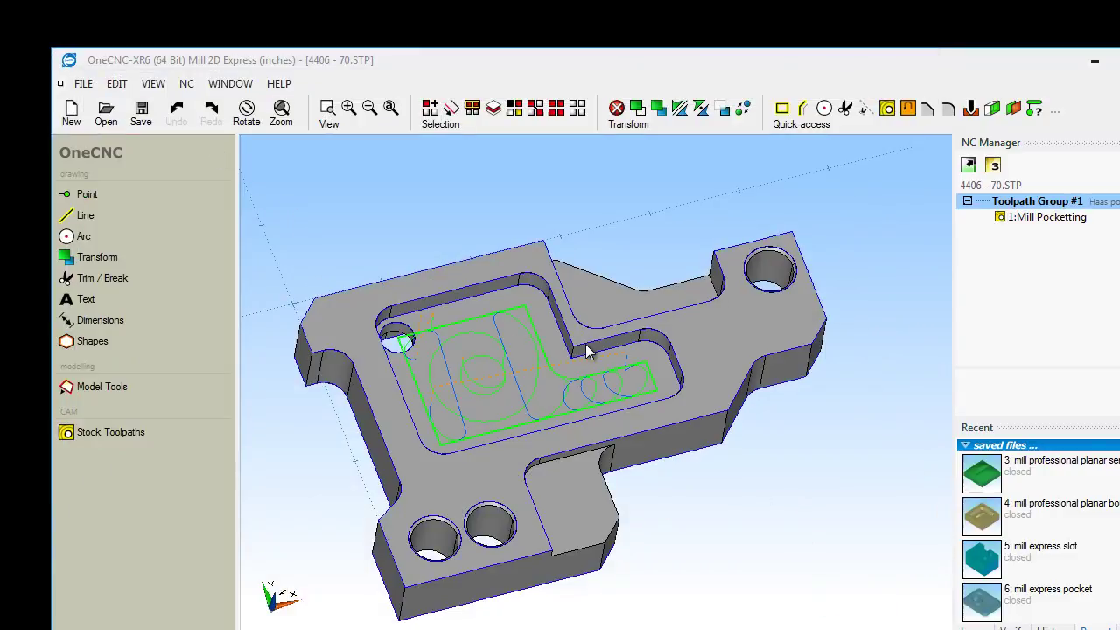
{"action": "middle_click_drag", "start_coordinate": [593, 350], "coordinate": [695, 305]}
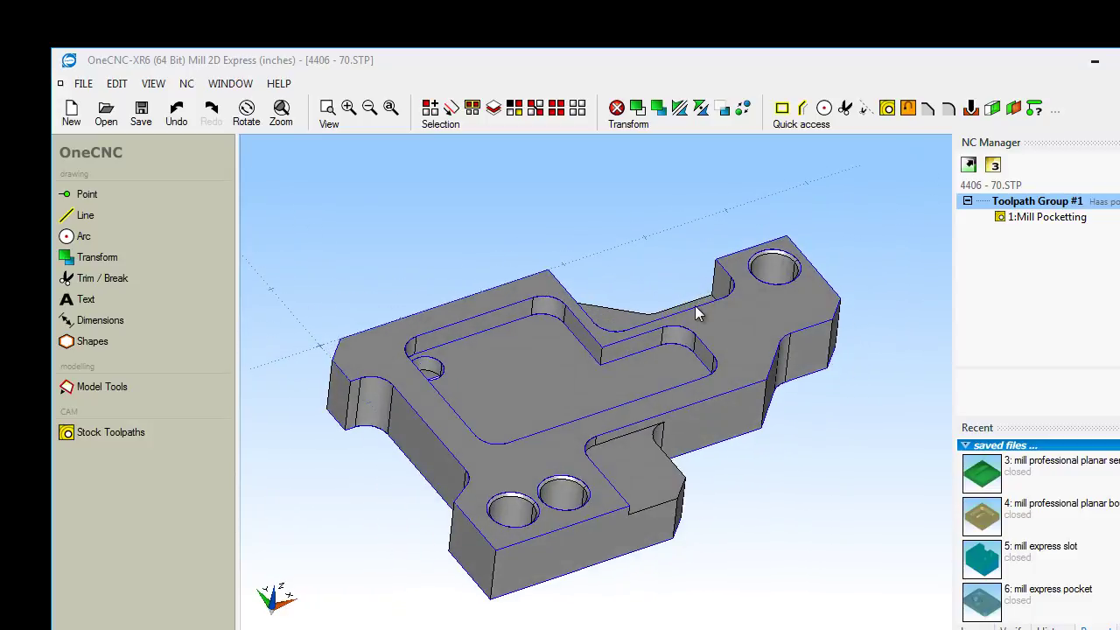
{"action": "scroll", "coordinate": [695, 305], "scroll_direction": "up", "scroll_amount": 1}
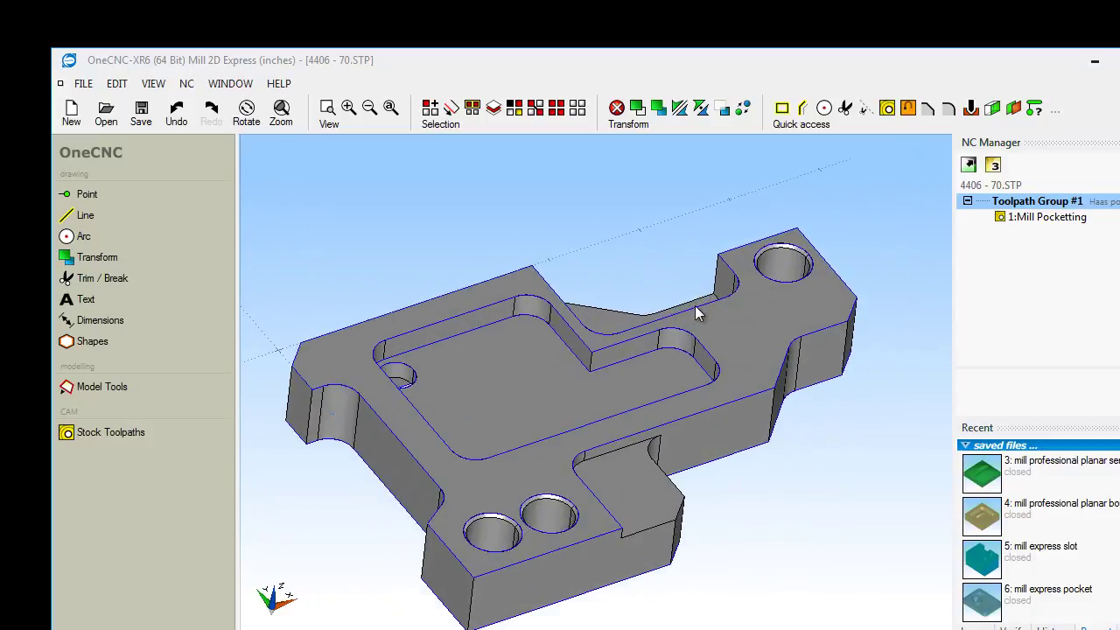